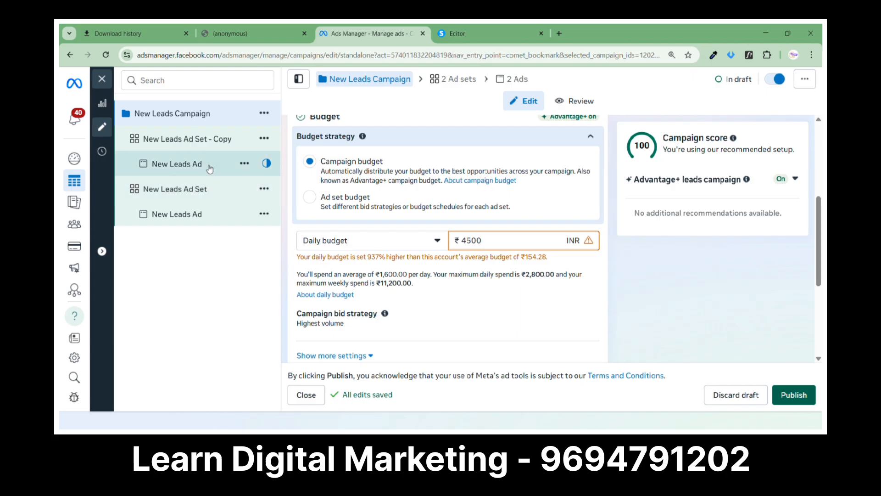
# In the copied ad set's ad, discard a new instant form and keep the Digital k club form.
pyautogui.click(208, 168)
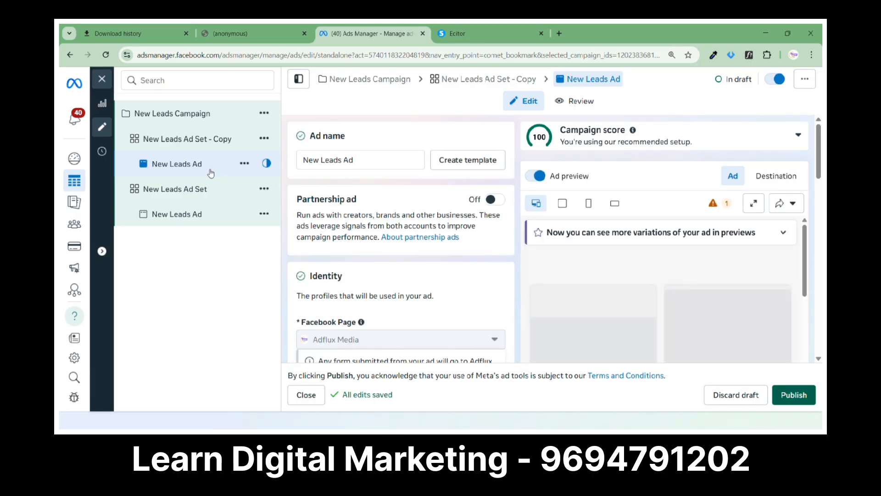
pyautogui.scroll(-10, 401, 235)
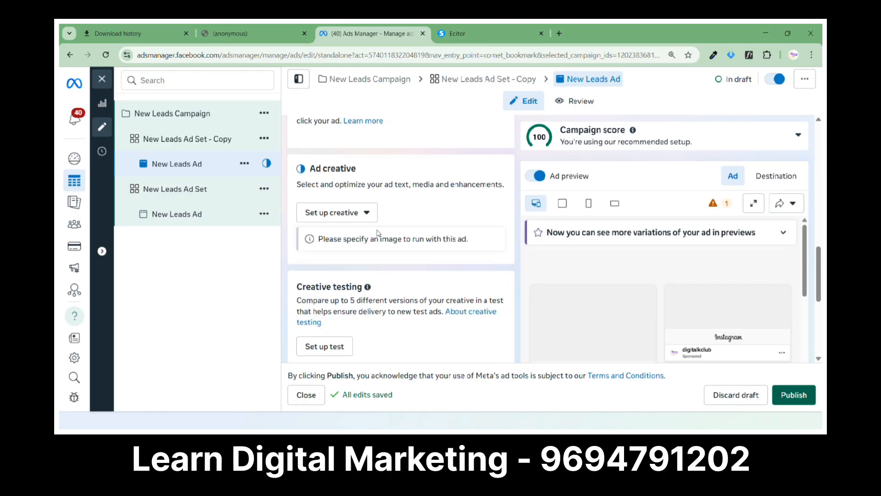
pyautogui.click(327, 201)
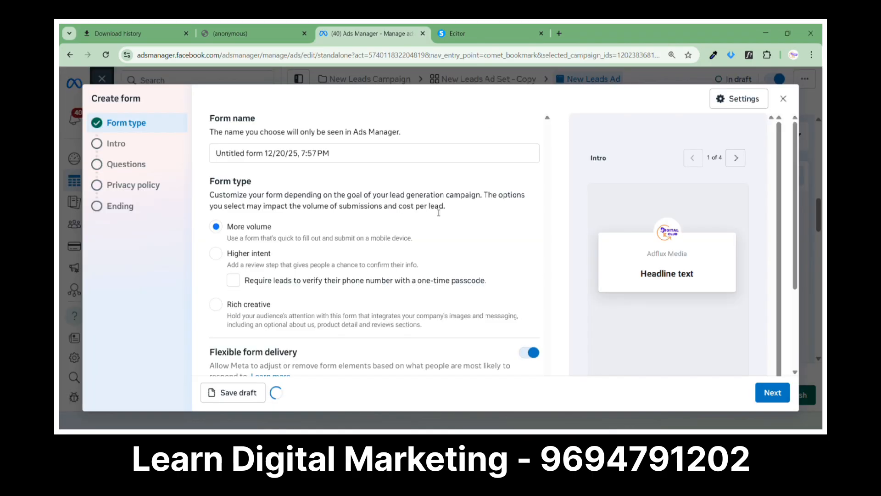
pyautogui.click(784, 99)
pyautogui.click(554, 230)
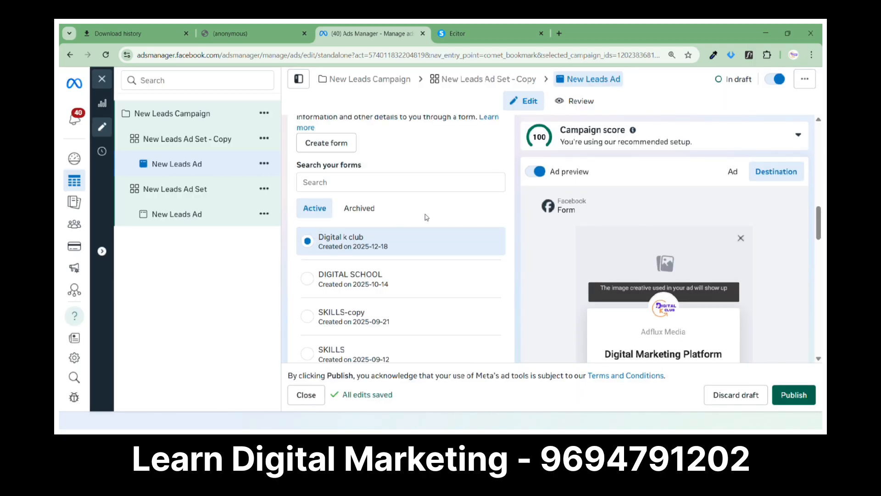
# Bring up the creative type options for the ad.
pyautogui.scroll(10, 427, 214)
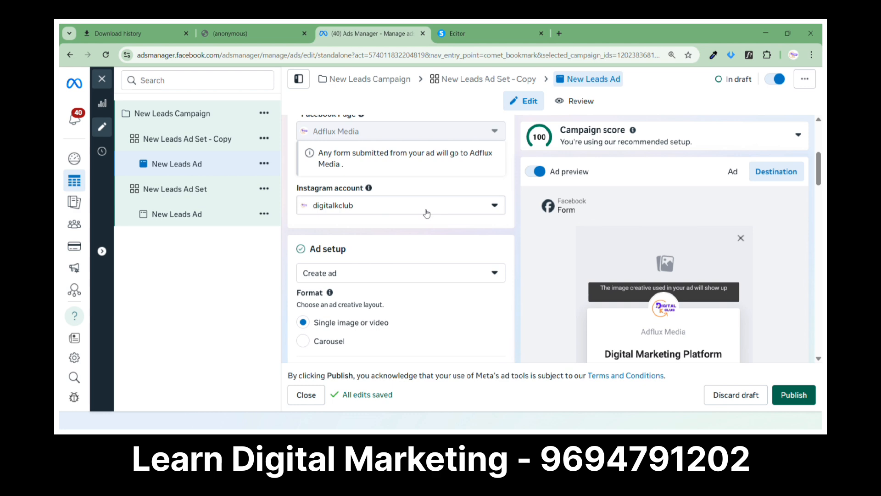
pyautogui.scroll(-12, 427, 214)
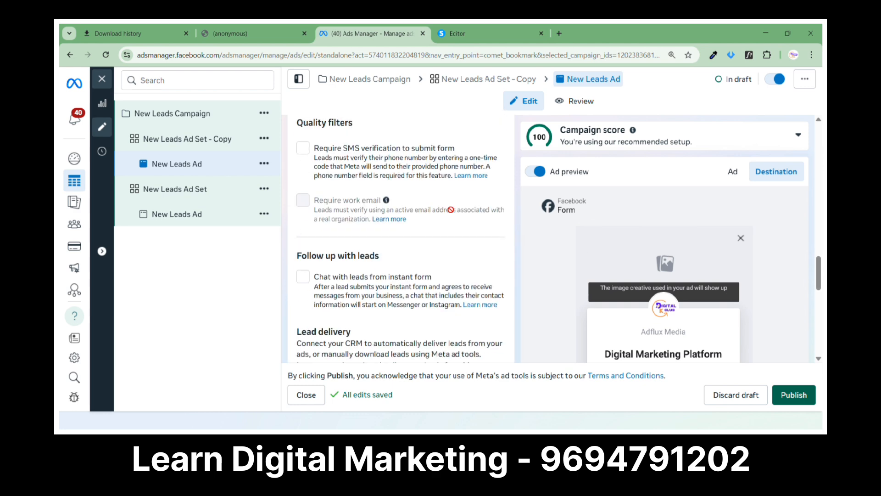
pyautogui.scroll(-8, 452, 210)
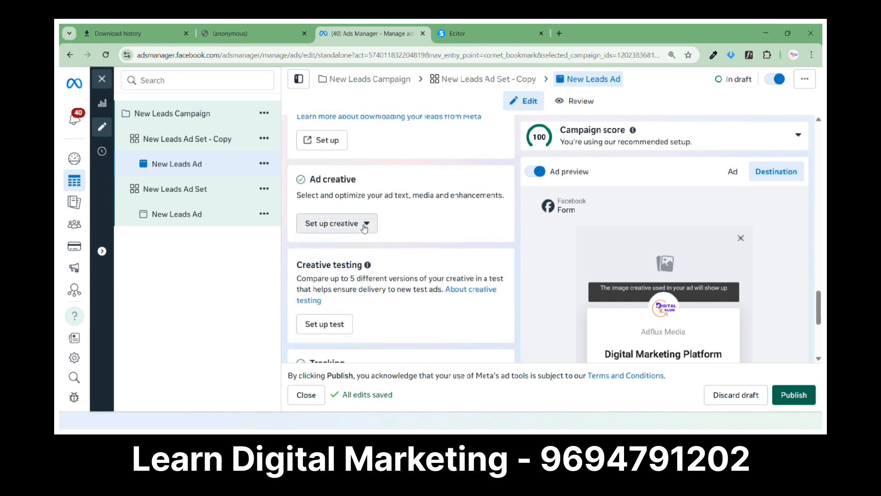
pyautogui.click(365, 226)
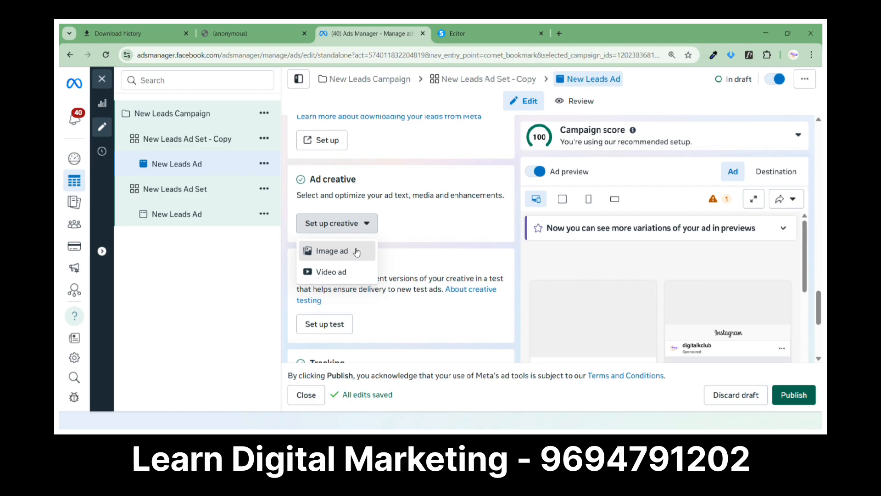
# Build an image ad from the first 640×1136 account image, accepting the crop, text and enhancement defaults.
pyautogui.click(358, 252)
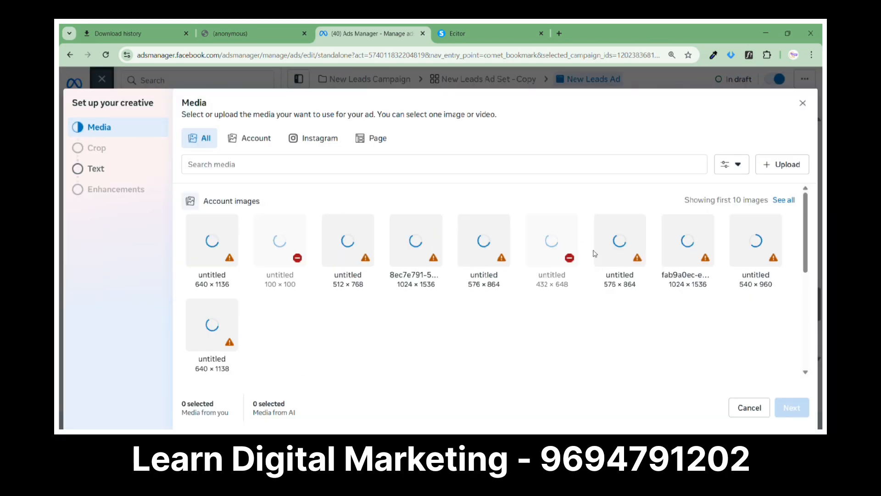
pyautogui.click(231, 254)
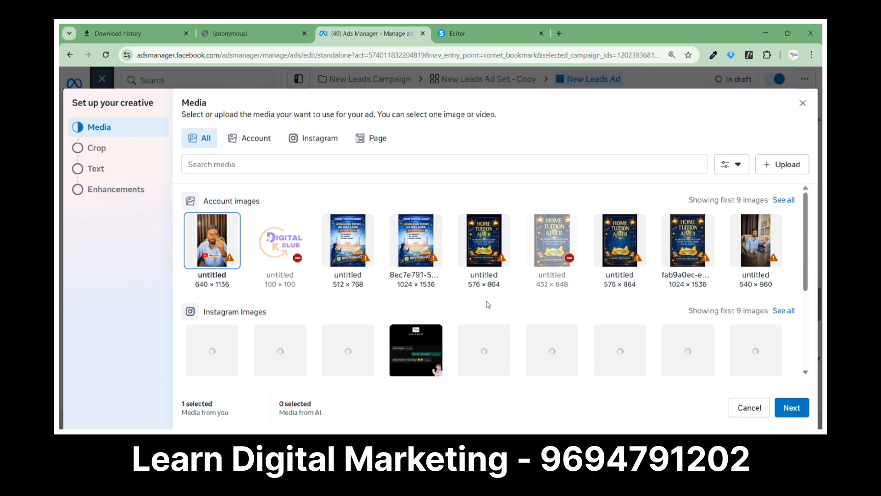
pyautogui.click(792, 408)
pyautogui.click(792, 408)
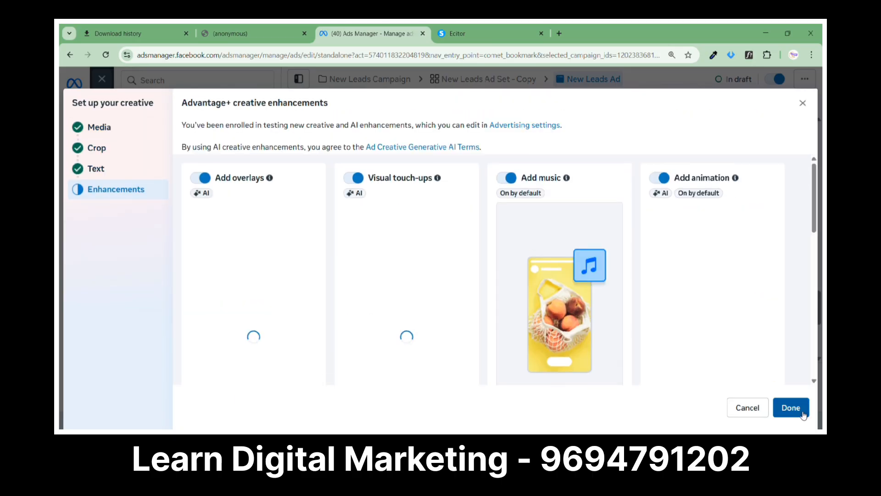
pyautogui.click(791, 408)
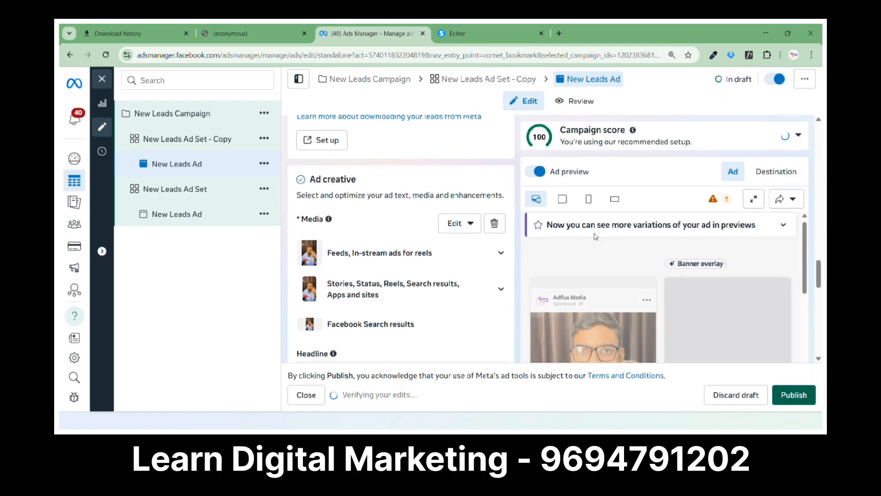
pyautogui.scroll(-1, 580, 244)
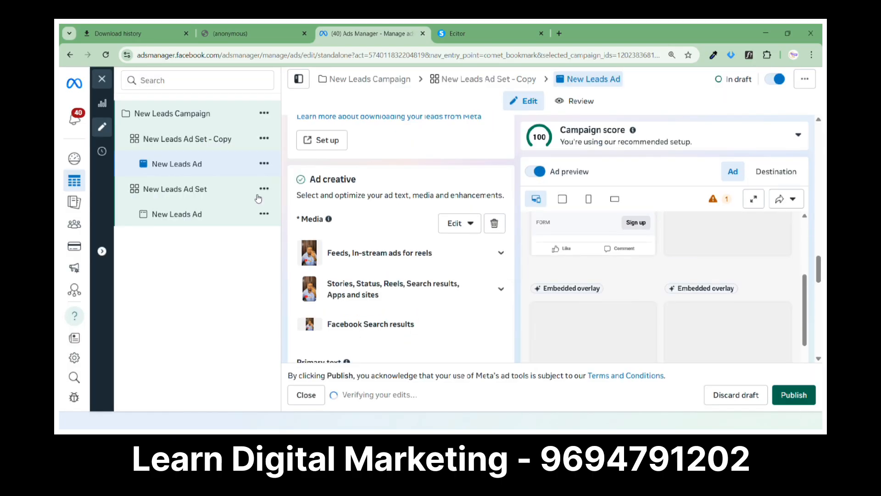
# Give the original ad set's New Leads Ad an image creative using the 540×960 account image.
pyautogui.click(176, 224)
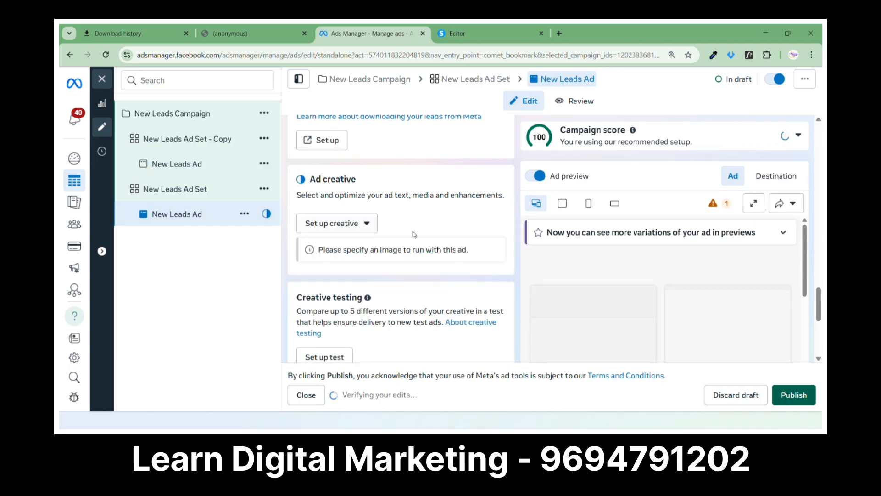
pyautogui.click(365, 223)
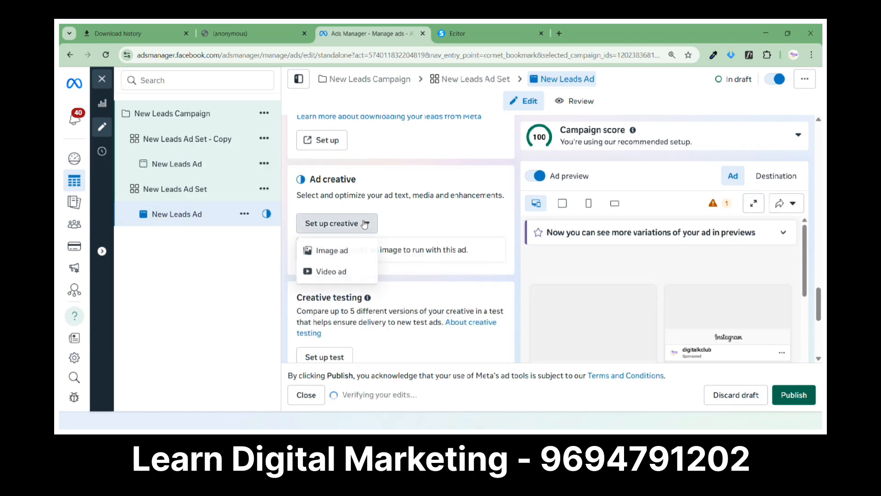
pyautogui.click(366, 252)
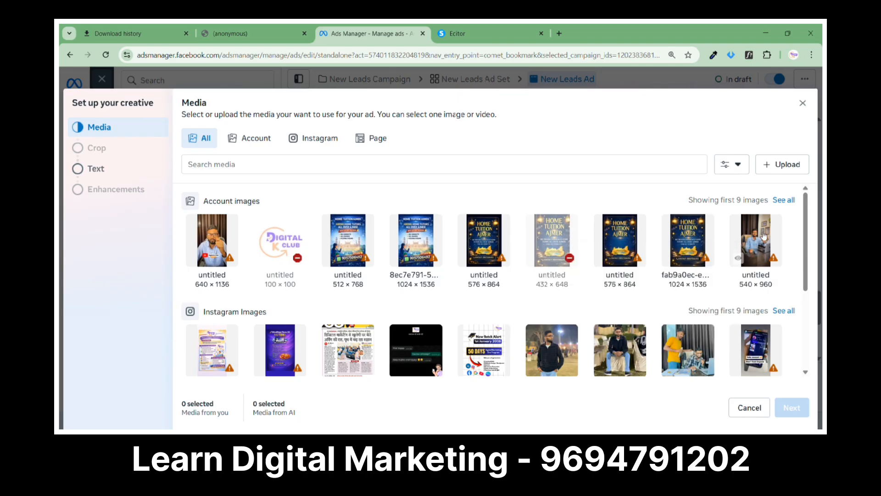
pyautogui.click(764, 235)
pyautogui.click(791, 407)
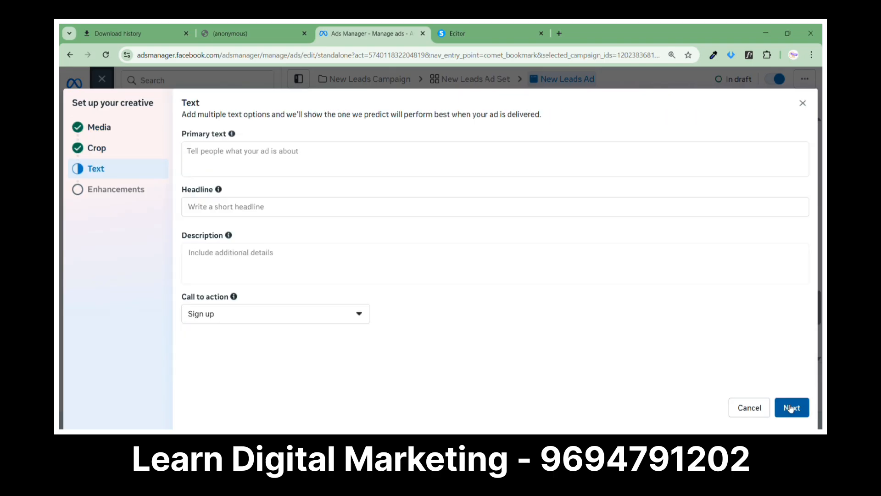
pyautogui.click(790, 407)
pyautogui.click(791, 408)
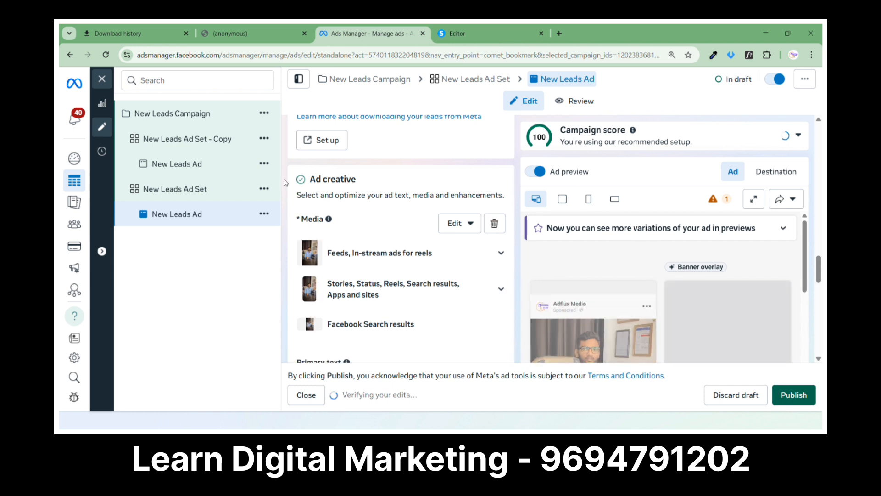
pyautogui.scroll(-2, 504, 237)
pyautogui.scroll(-3, 621, 270)
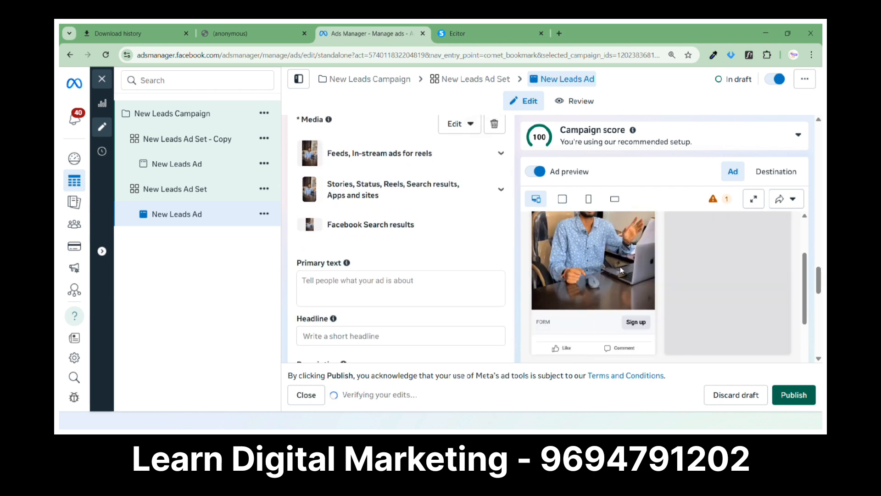
pyautogui.click(217, 171)
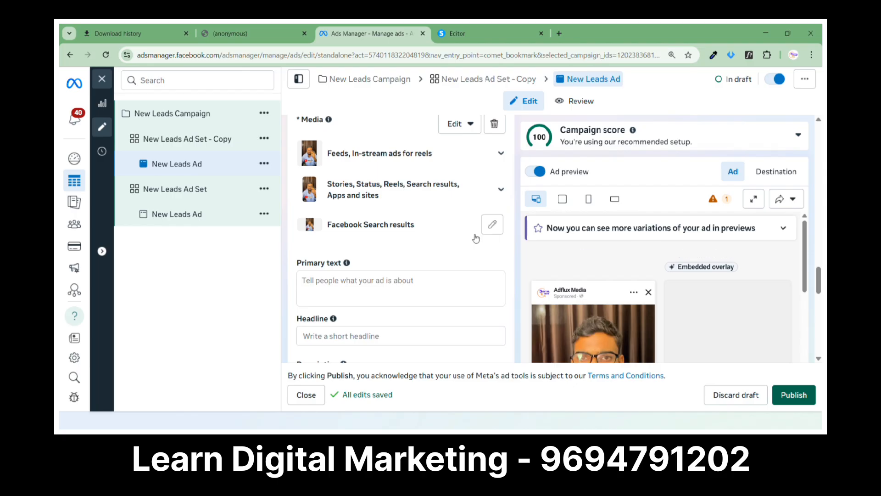
# Review the campaign, the copied ad set and both New Leads Ads.
pyautogui.click(202, 119)
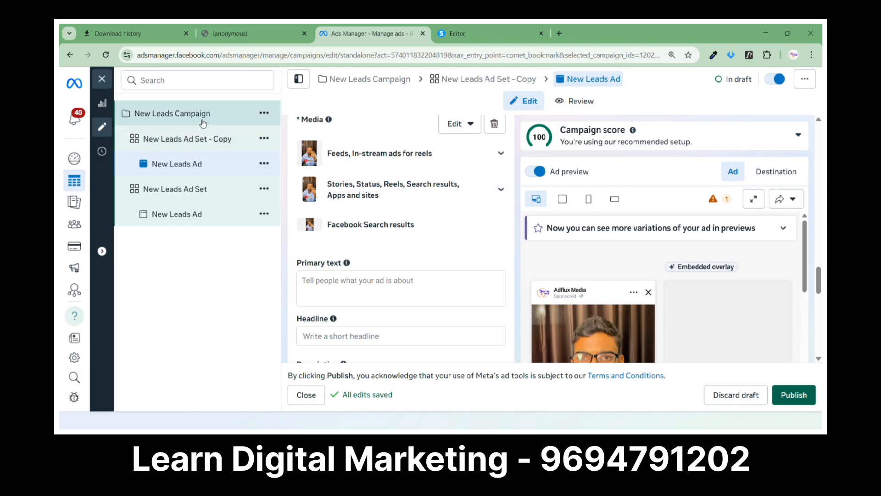
pyautogui.click(199, 139)
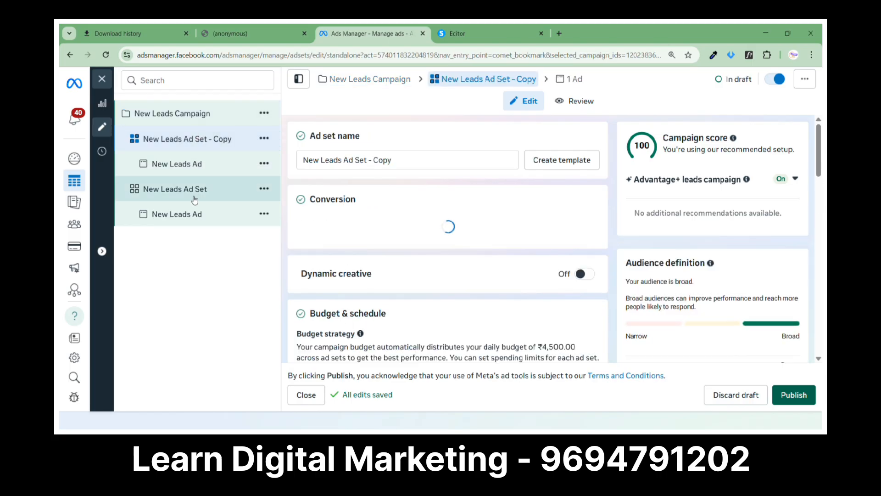
pyautogui.click(196, 163)
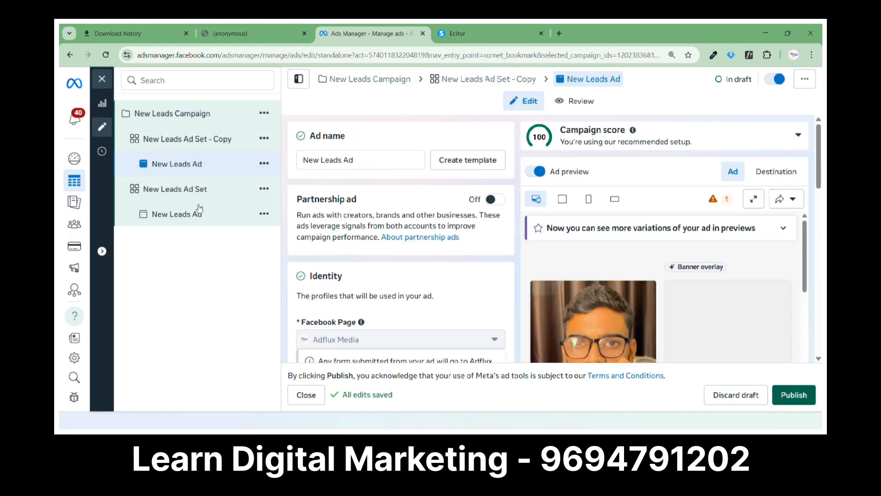
pyautogui.click(199, 216)
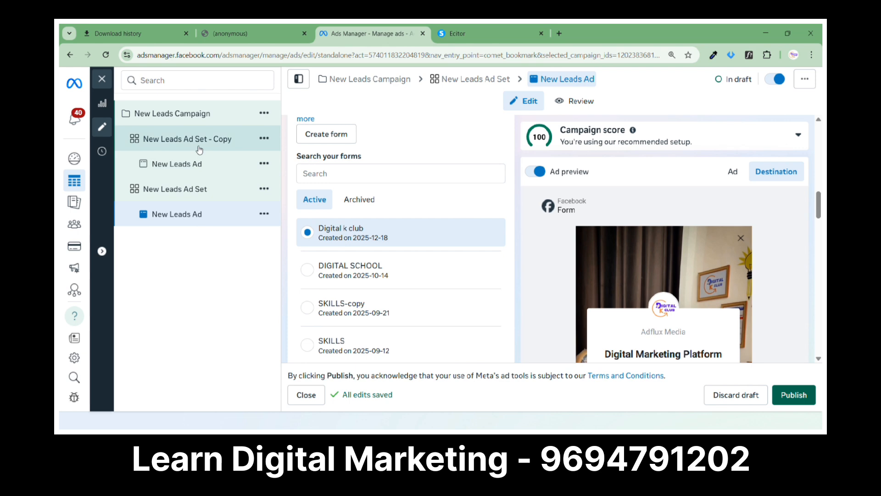
# Check the campaign budget of ₹4,500.00 daily, then bring up the budget PDF notes.
pyautogui.click(202, 121)
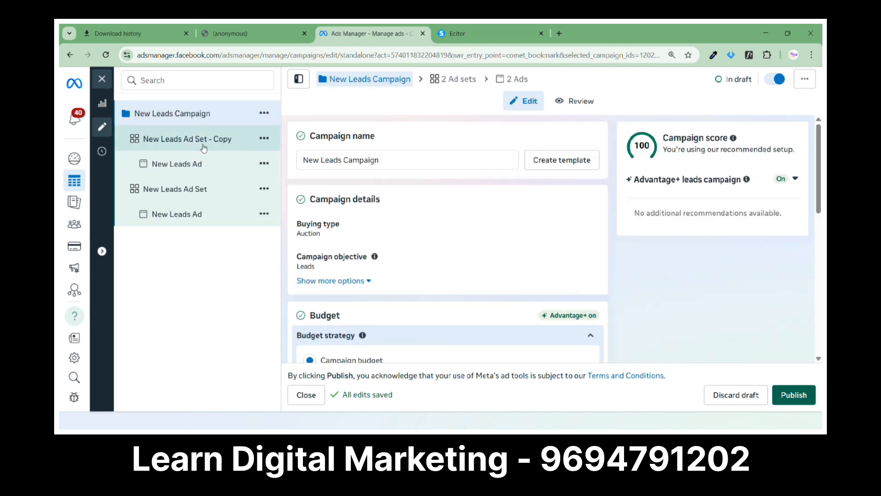
pyautogui.click(203, 142)
pyautogui.scroll(-10, 517, 225)
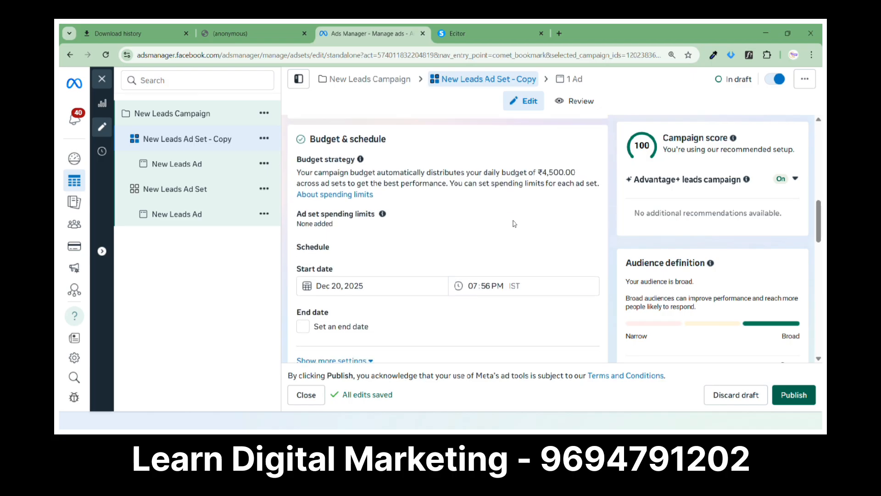
pyautogui.scroll(-5, 517, 225)
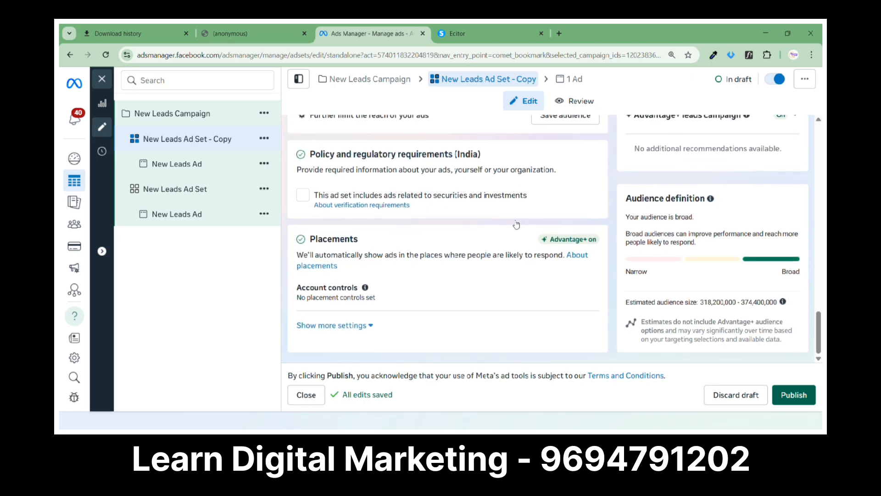
pyautogui.scroll(5, 517, 225)
pyautogui.scroll(-1, 285, 134)
pyautogui.click(207, 117)
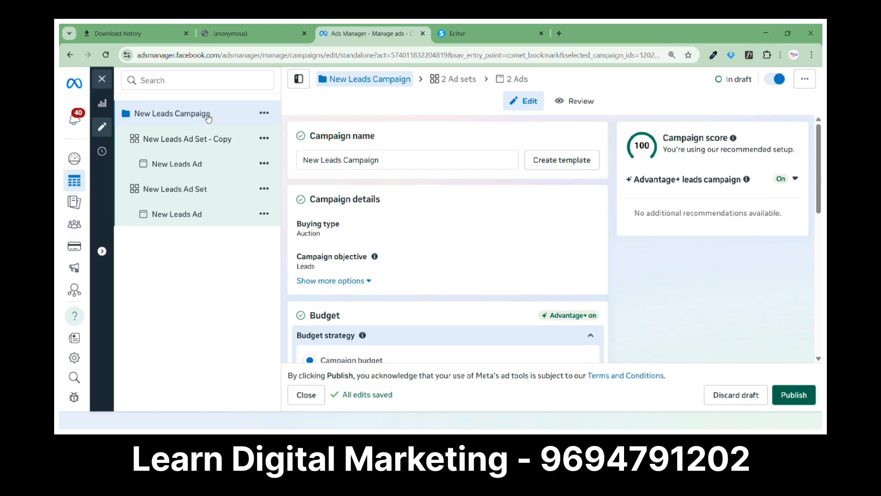
pyautogui.scroll(-4, 483, 274)
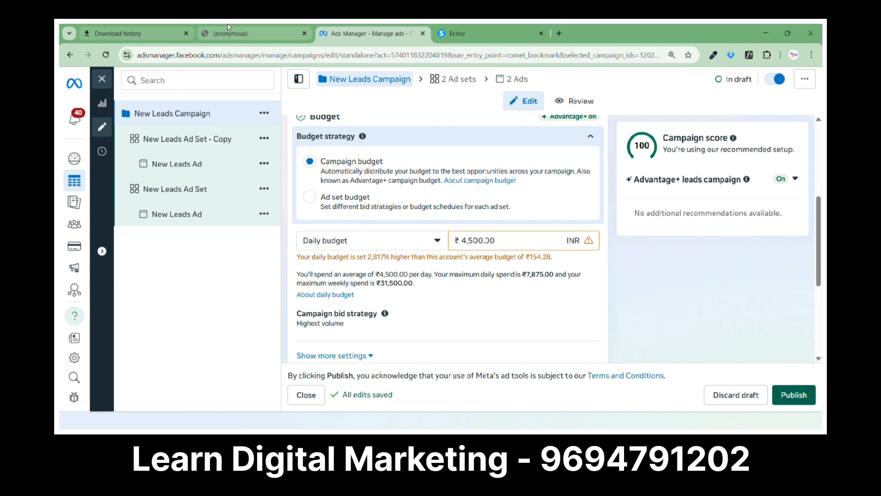
pyautogui.click(254, 33)
# Read the ABO and CBO notes in the PDF and compare them with the campaign budget settings.
pyautogui.click(237, 262)
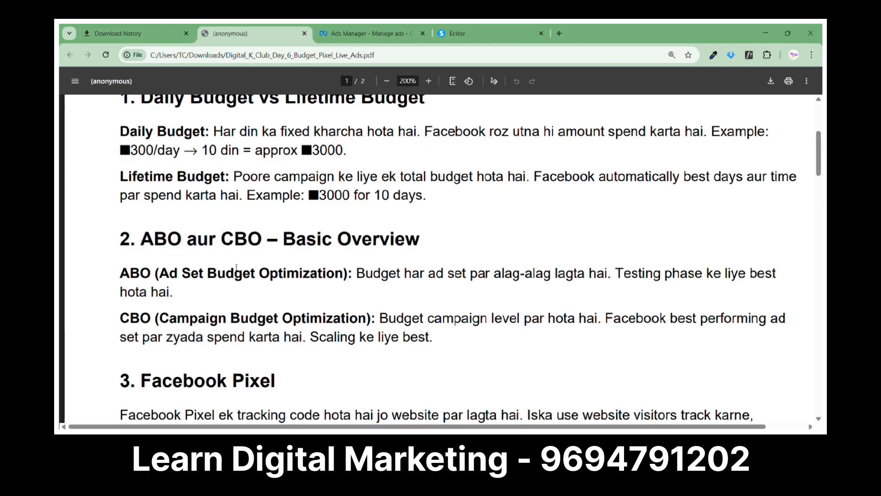
pyautogui.scroll(-1, 289, 278)
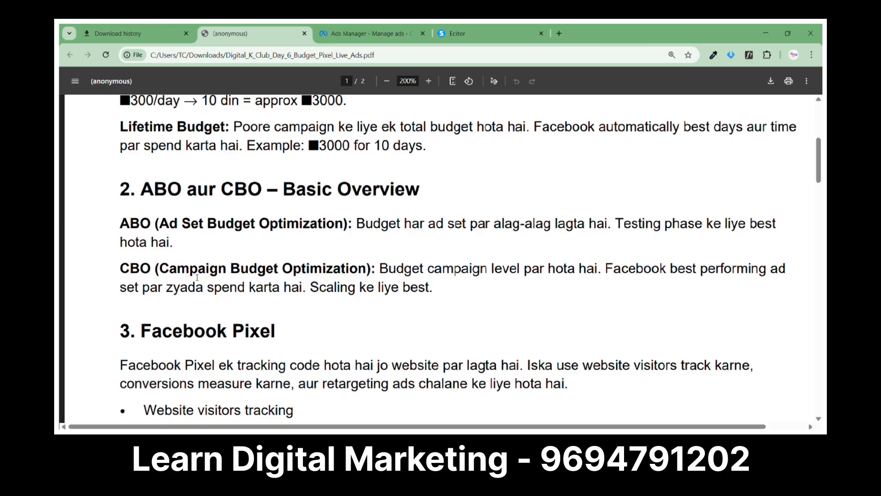
pyautogui.doubleClick(378, 277)
pyautogui.click(456, 276)
pyautogui.click(367, 33)
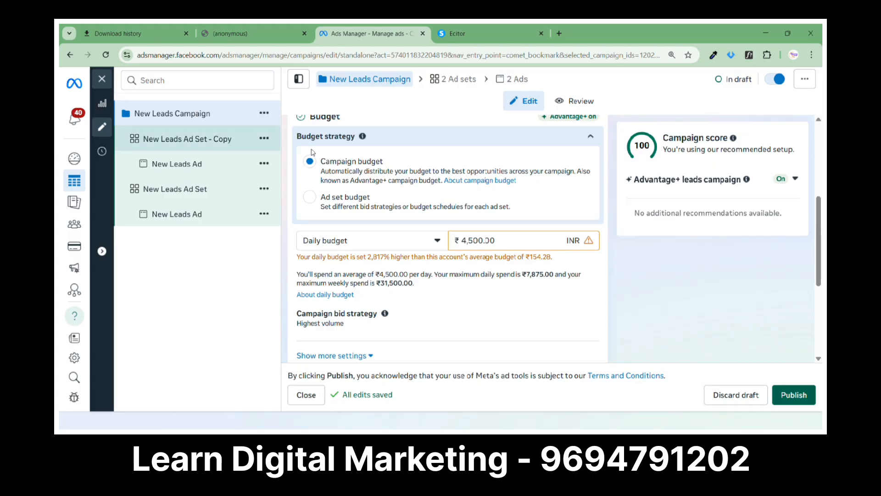
pyautogui.scroll(-3, 397, 214)
pyautogui.scroll(5, 398, 214)
pyautogui.click(271, 34)
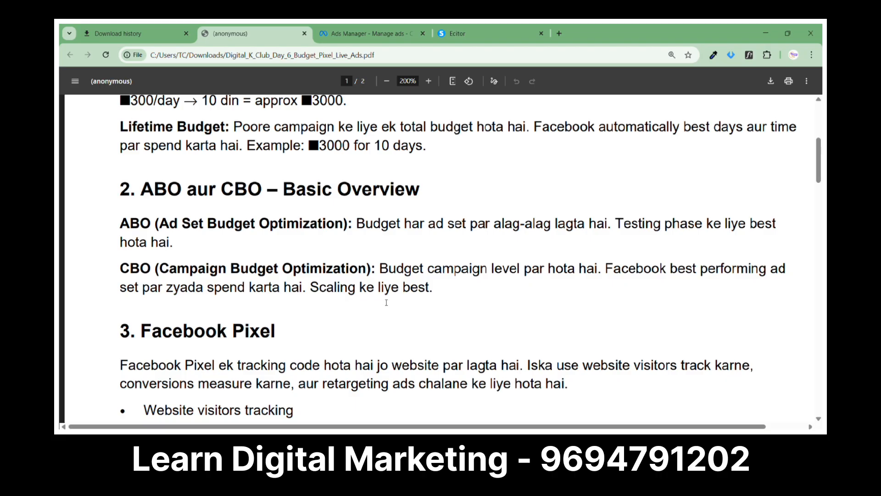
pyautogui.click(367, 33)
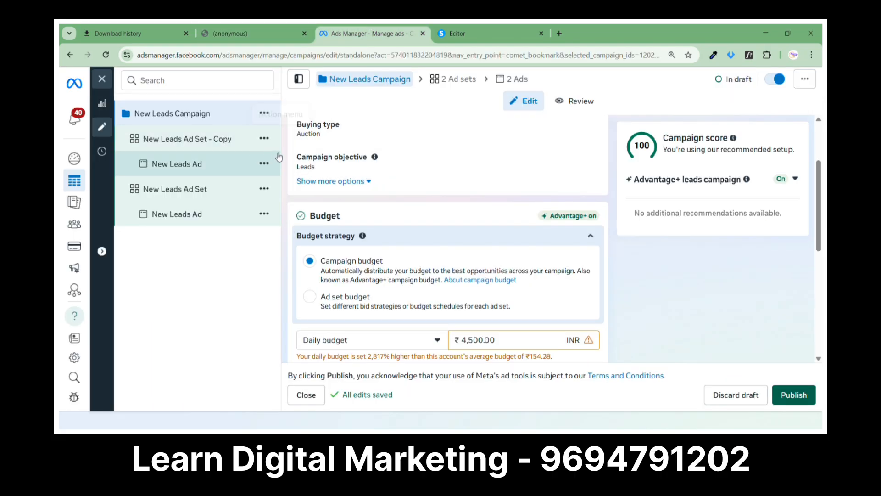
# Duplicate New Leads Ad Set - Copy once into the original campaign.
pyautogui.click(264, 138)
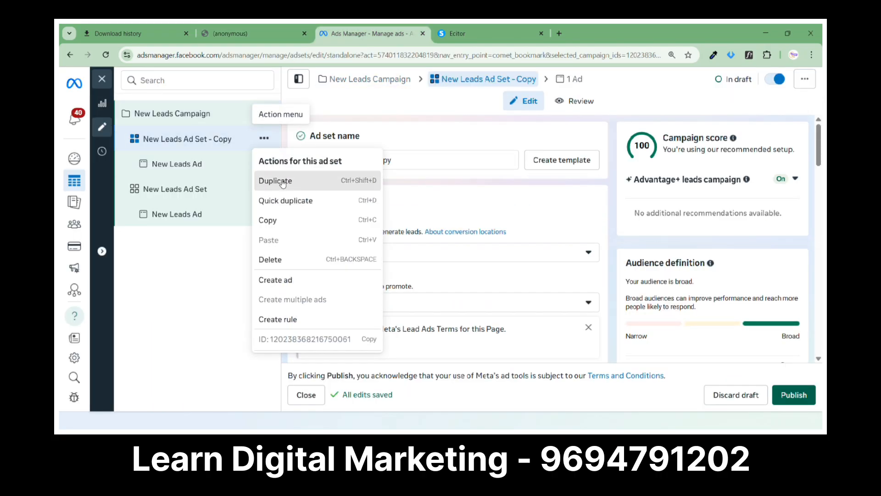
pyautogui.click(281, 179)
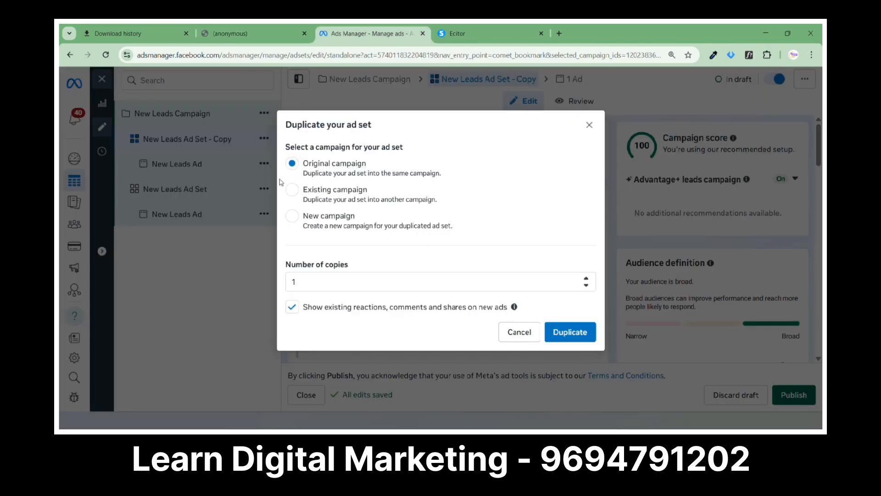
pyautogui.click(567, 335)
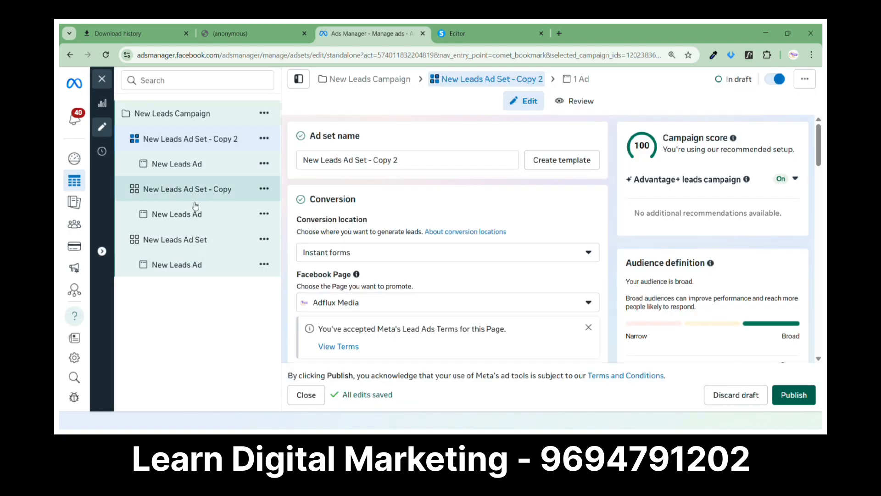
# Review the New Leads Ad in all three ad sets, including Copy 2, then bring up the PDF notes.
pyautogui.click(199, 265)
pyautogui.scroll(-1, 666, 264)
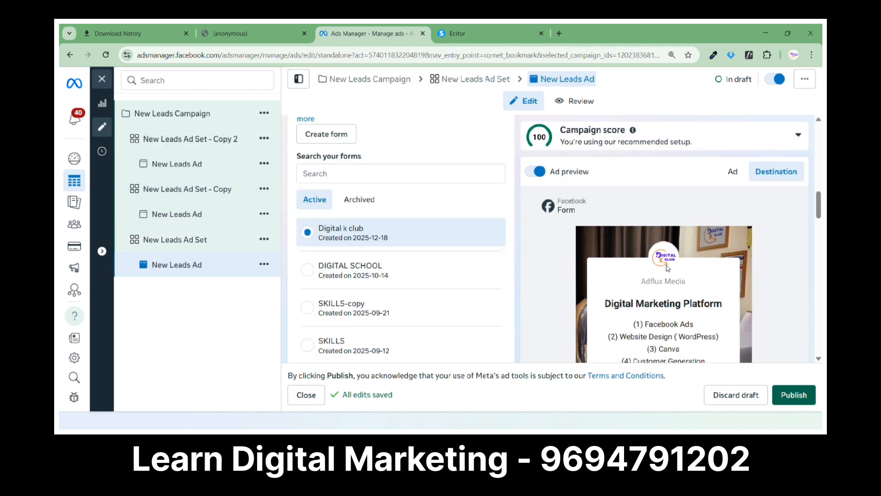
pyautogui.scroll(-3, 452, 261)
pyautogui.scroll(-10, 452, 260)
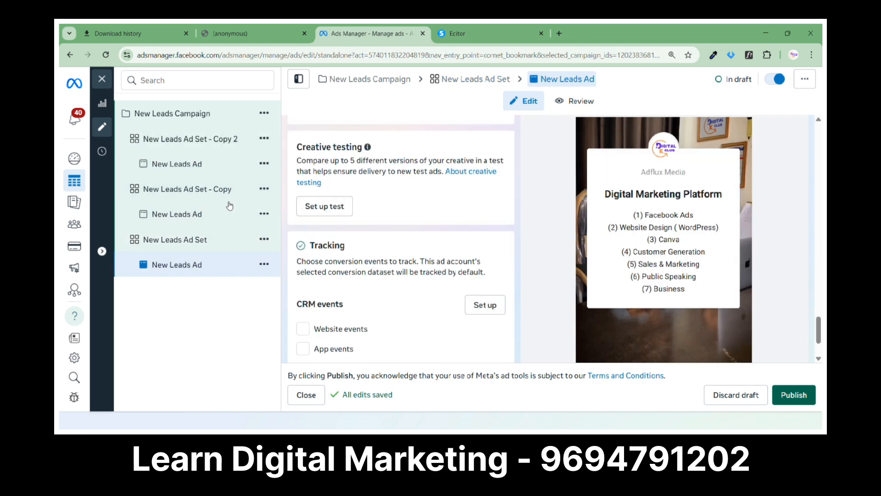
pyautogui.click(192, 217)
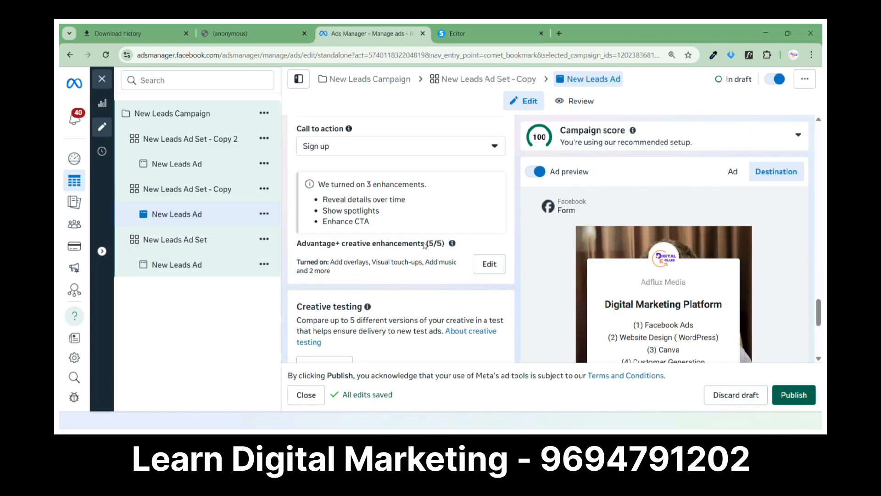
pyautogui.click(201, 171)
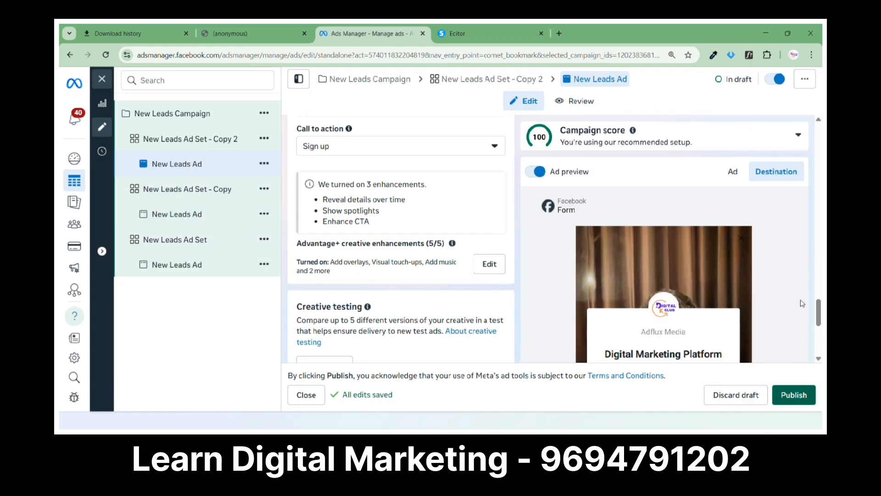
pyautogui.scroll(-1, 677, 278)
pyautogui.scroll(-5, 534, 273)
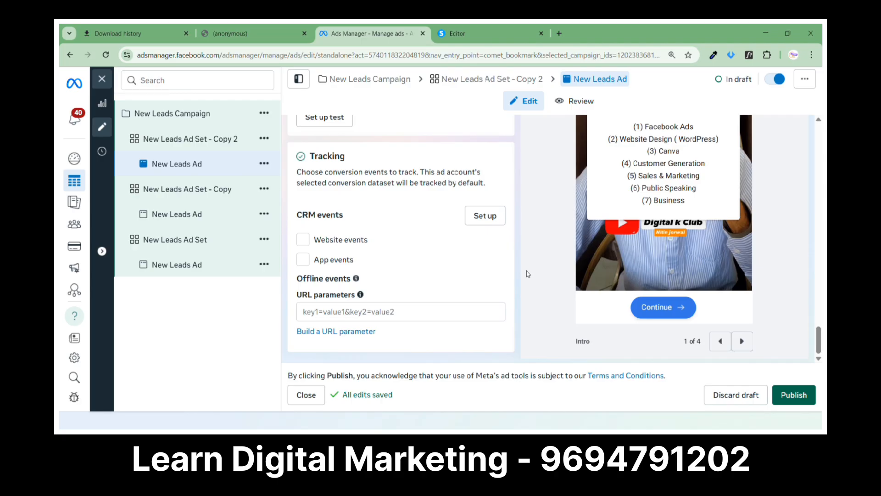
pyautogui.scroll(4, 527, 272)
pyautogui.scroll(6, 505, 275)
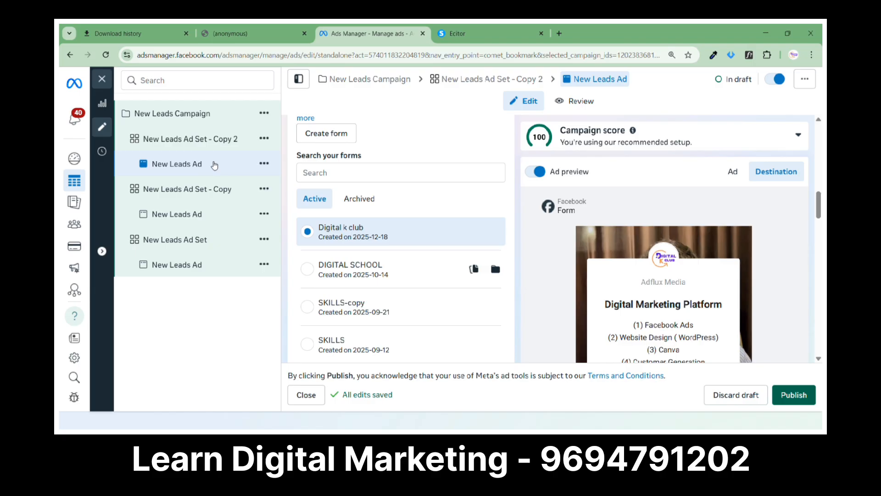
pyautogui.click(279, 38)
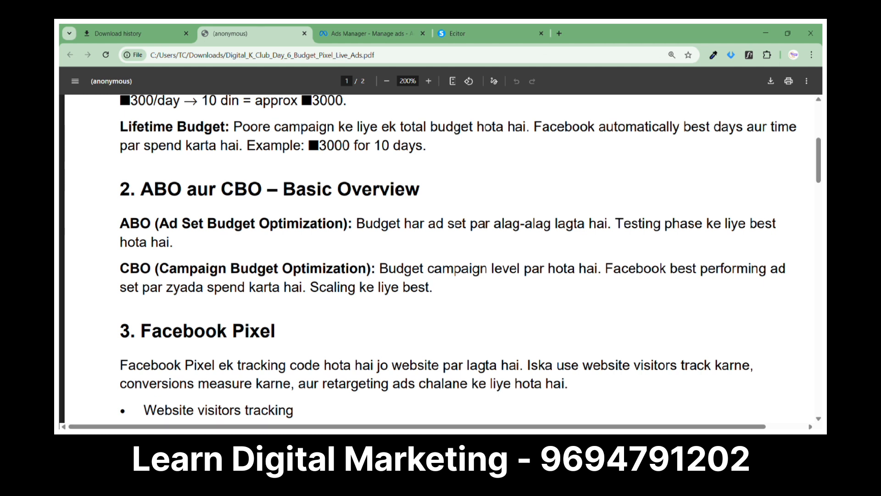
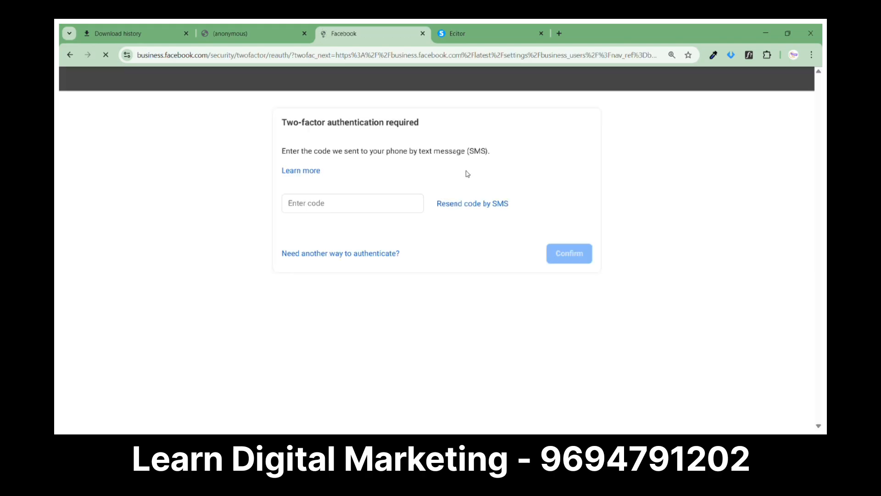
# Enter the SMS verification code and confirm it to reach the portfolio's People settings.
pyautogui.click(351, 208)
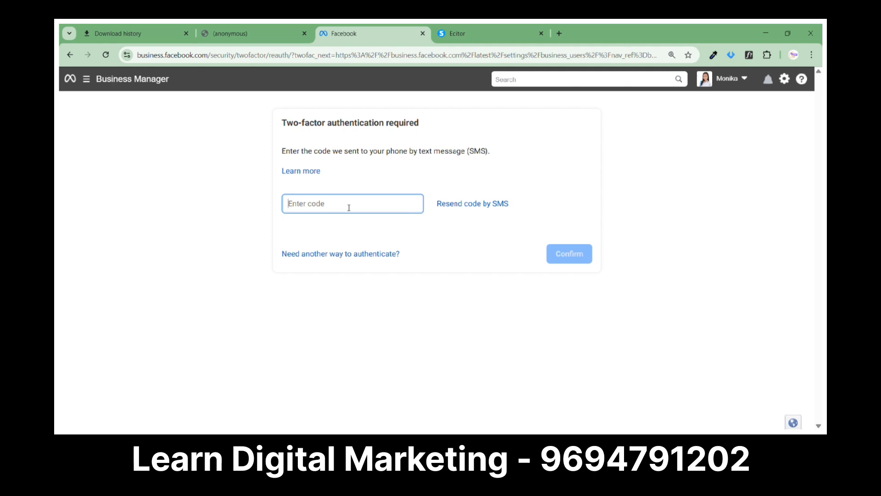
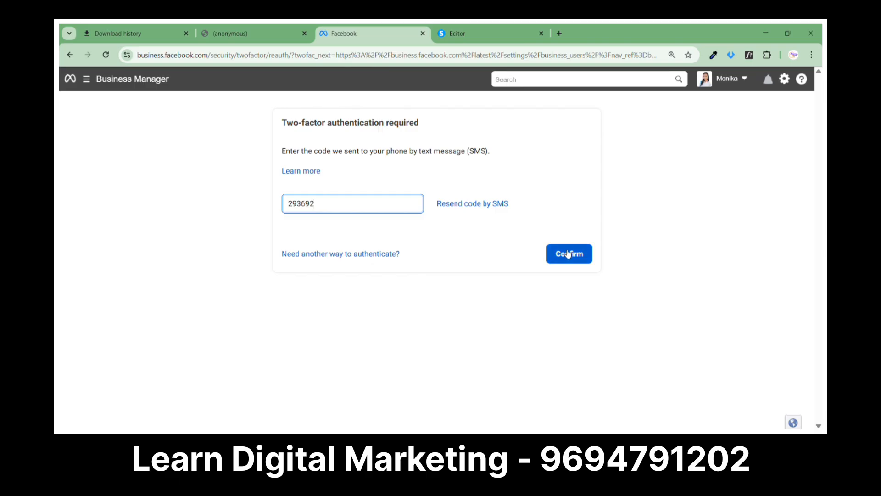
pyautogui.click(570, 253)
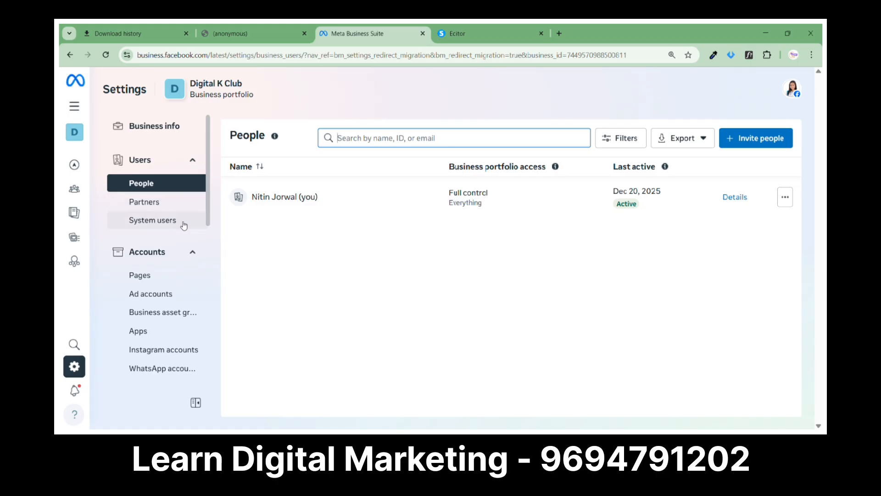
# Expand Data Sources in the settings sidebar and open the Datasets & pixels list.
pyautogui.scroll(-4, 143, 248)
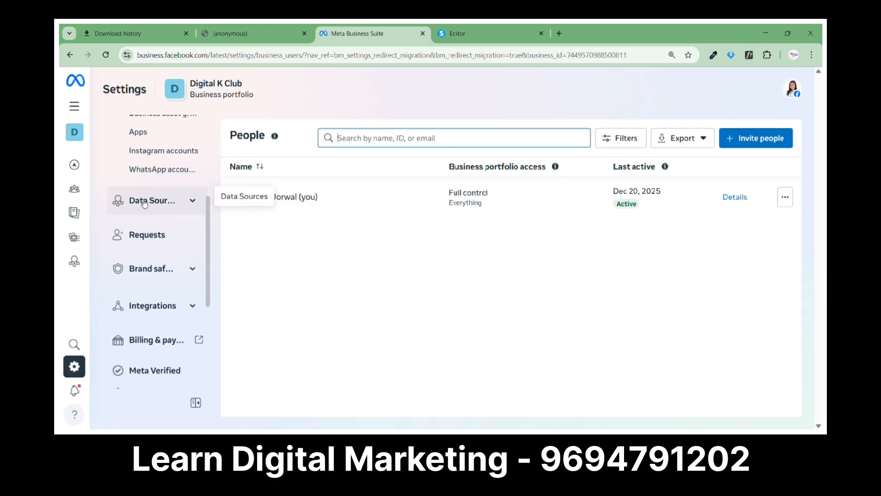
pyautogui.click(160, 206)
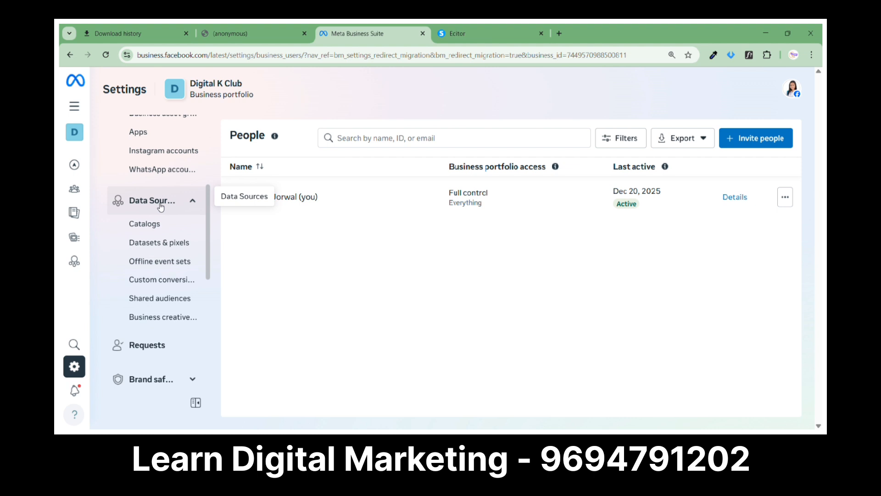
pyautogui.click(155, 247)
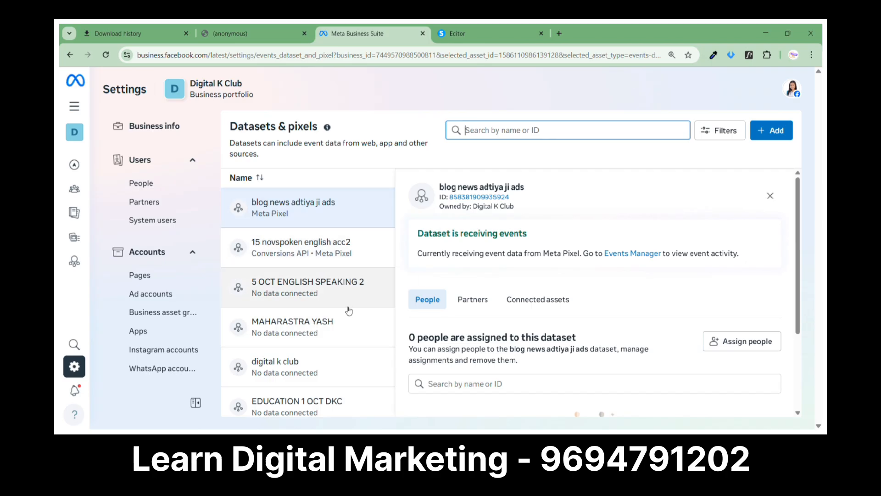
# Create a new dataset named 'Nitin' without choosing a category.
pyautogui.click(777, 132)
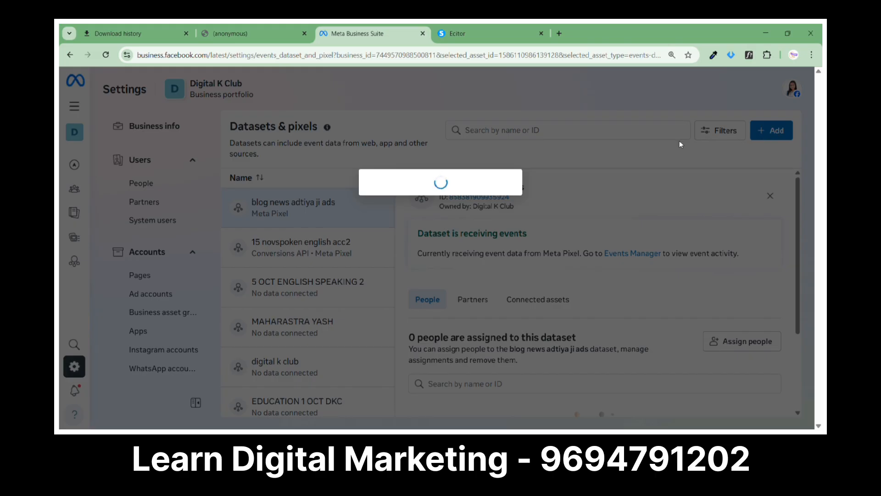
pyautogui.click(475, 35)
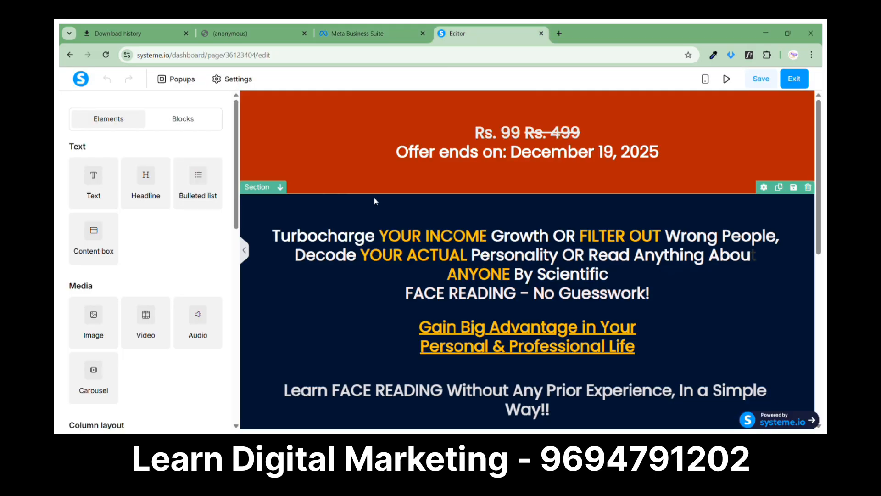
pyautogui.click(333, 31)
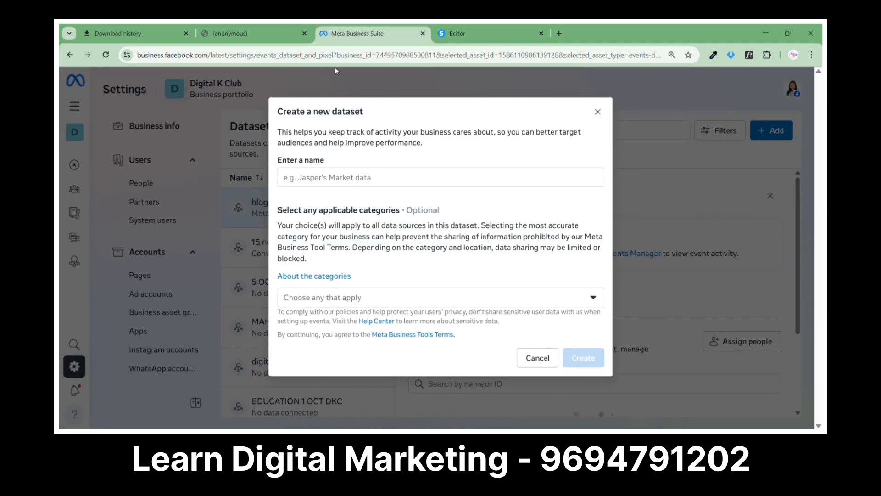
pyautogui.click(386, 178)
pyautogui.write('Nitin')
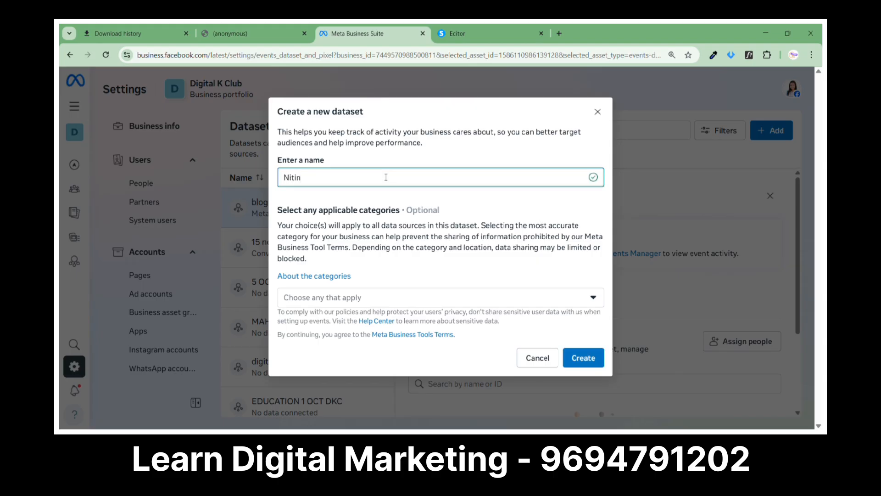
pyautogui.click(379, 304)
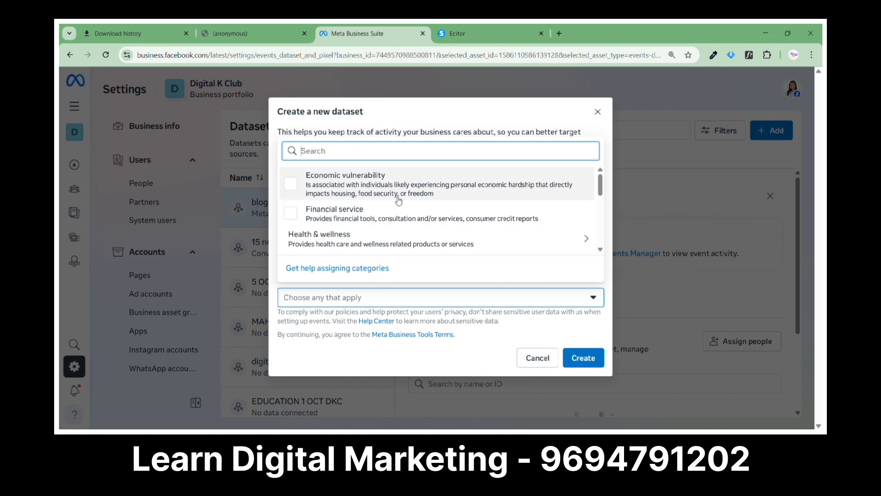
pyautogui.scroll(-3, 395, 200)
pyautogui.scroll(-2, 399, 202)
pyautogui.scroll(5, 399, 207)
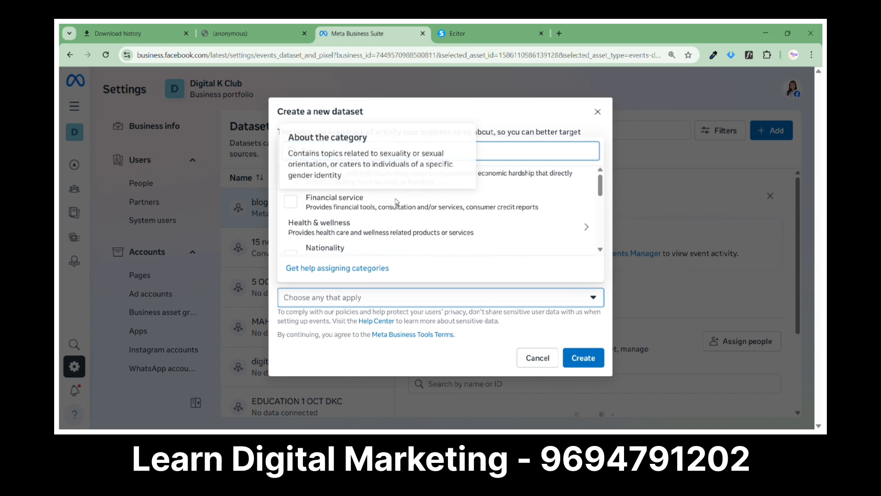
pyautogui.click(385, 301)
pyautogui.click(580, 358)
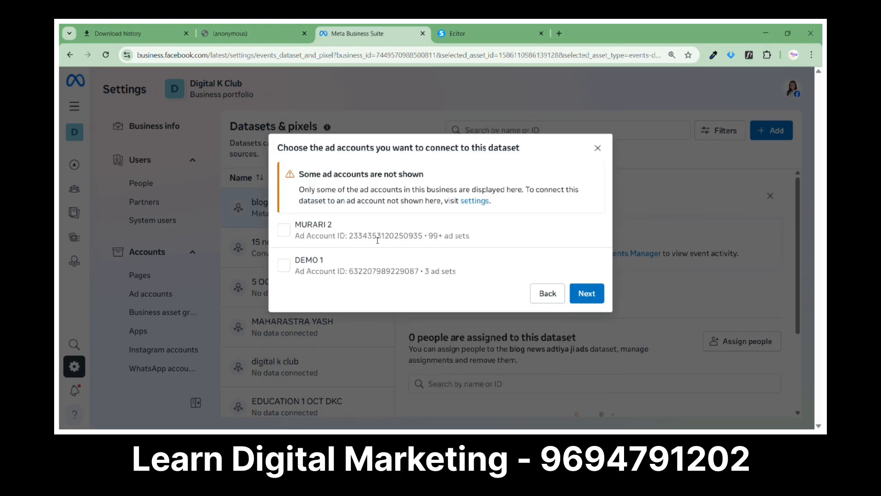
# Connect the new dataset to the MURARI 2 and DEMO 1 ad accounts.
pyautogui.click(286, 232)
pyautogui.click(291, 268)
pyautogui.click(590, 295)
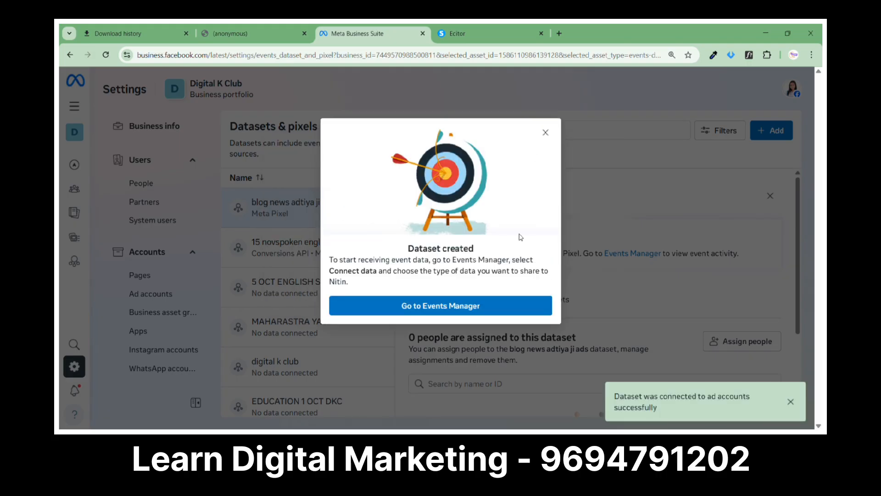
pyautogui.click(546, 132)
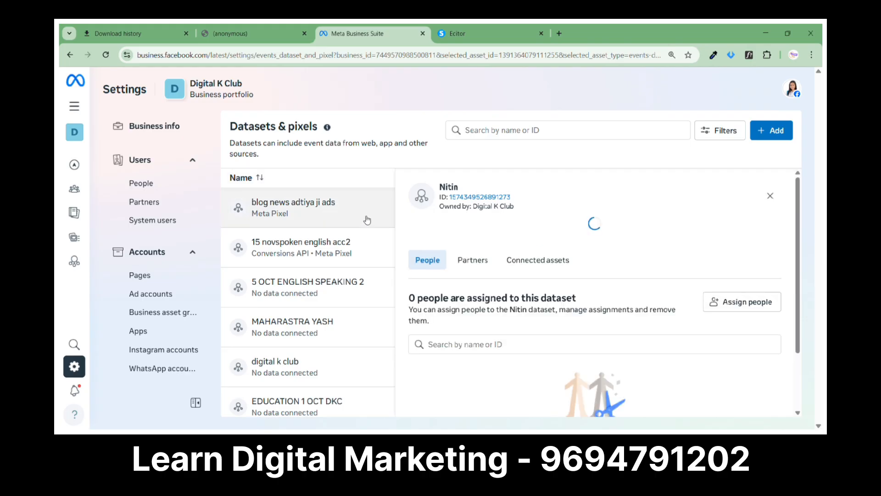
# Reload the datasets list and open the new Nitin dataset's details.
pyautogui.scroll(-2, 308, 217)
pyautogui.scroll(2, 309, 216)
pyautogui.scroll(-6, 322, 214)
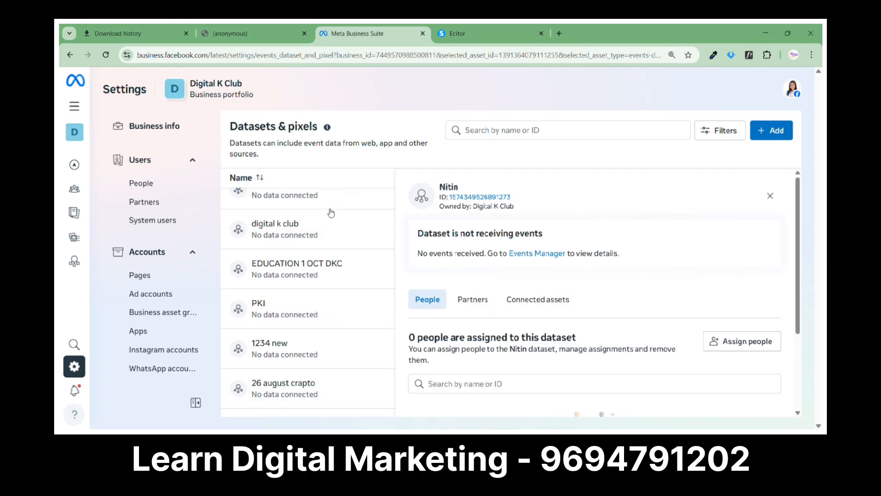
pyautogui.scroll(1, 330, 210)
pyautogui.scroll(5, 331, 210)
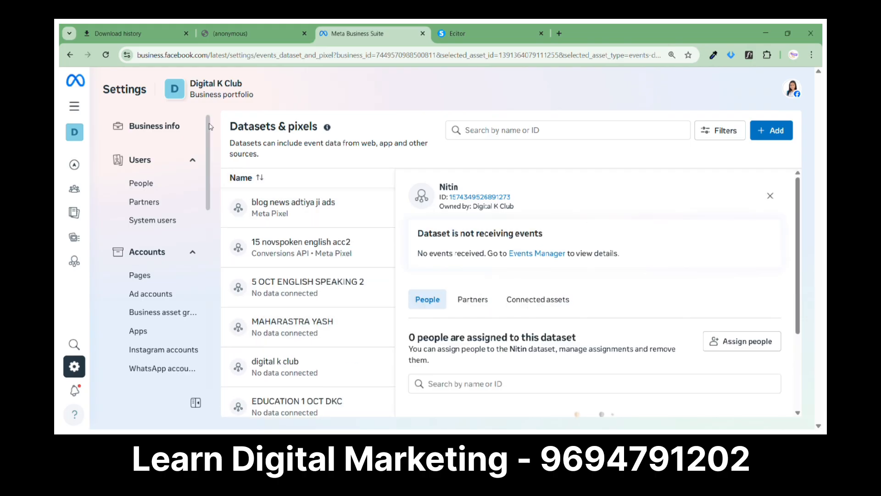
pyautogui.click(105, 55)
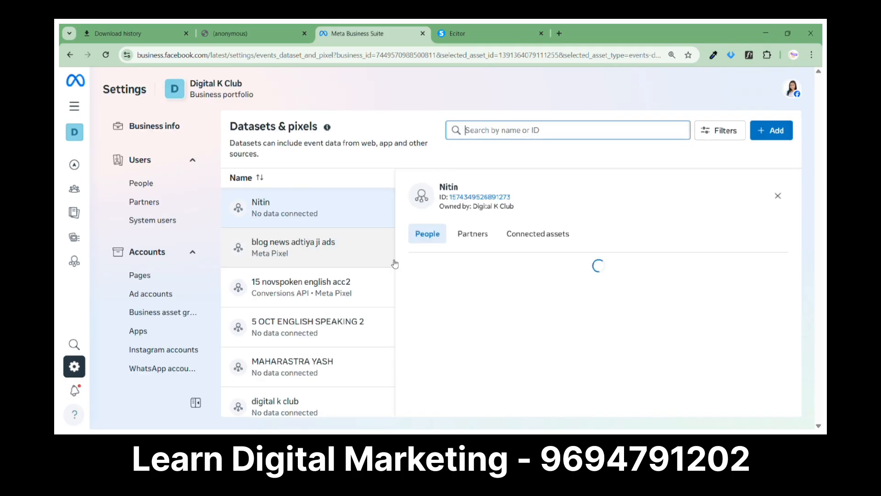
pyautogui.click(289, 212)
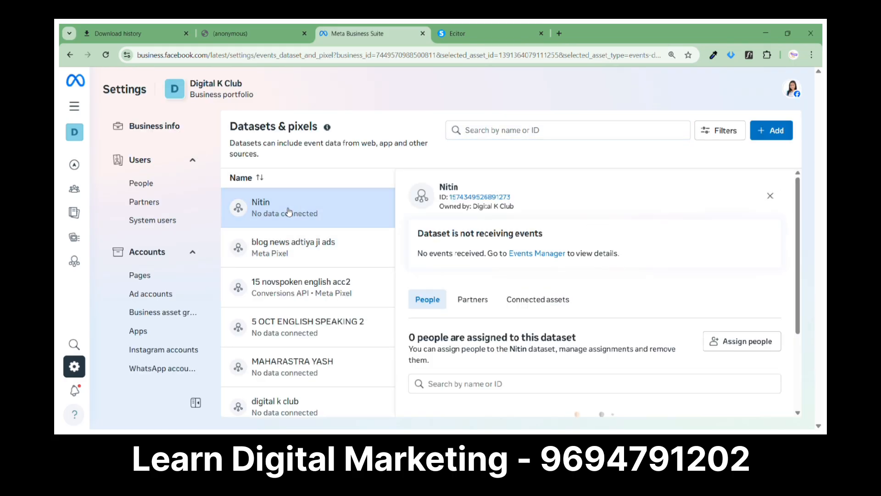
# Check the Nitin dataset's Assign people dialog without adding anyone, then open Events Manager.
pyautogui.scroll(-3, 440, 286)
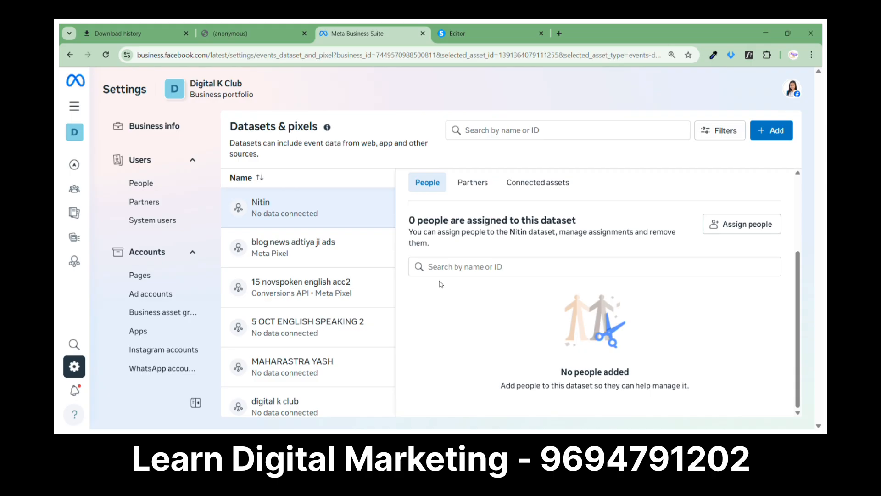
pyautogui.scroll(3, 630, 253)
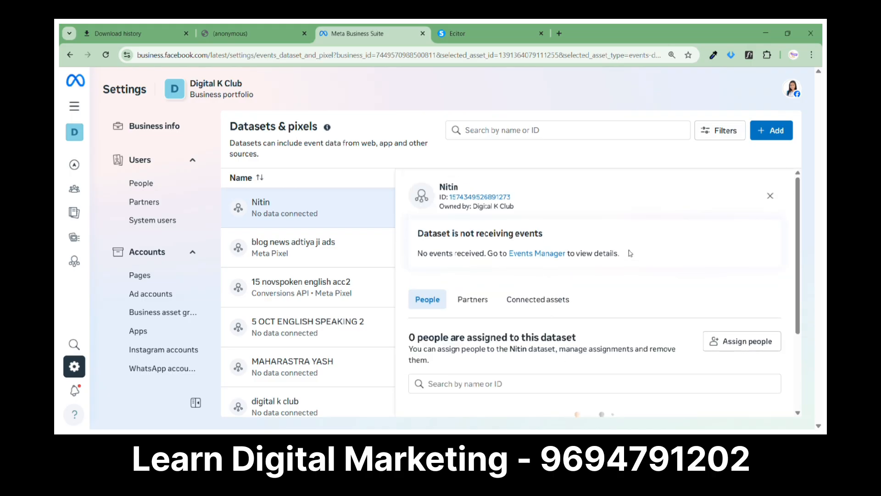
pyautogui.scroll(-3, 735, 342)
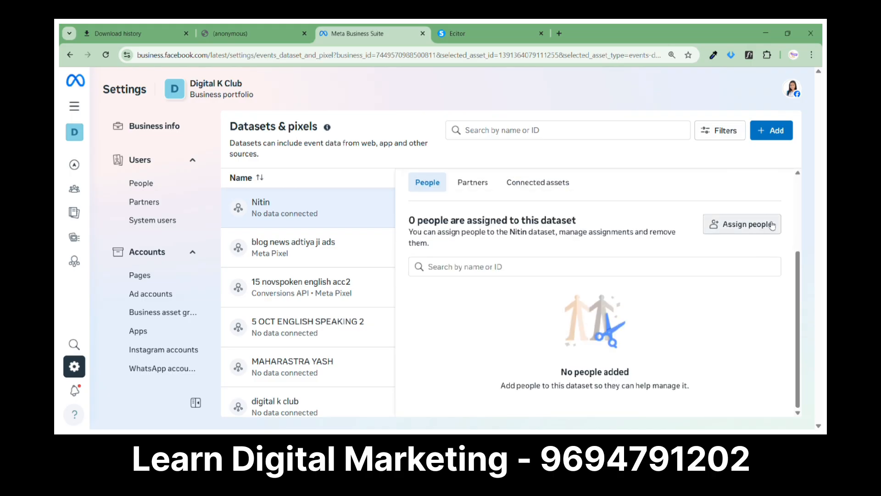
pyautogui.click(772, 225)
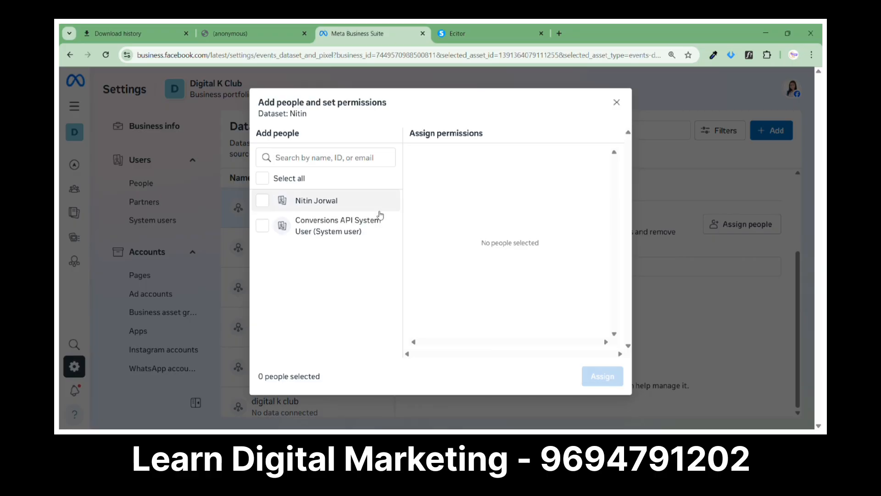
pyautogui.click(617, 102)
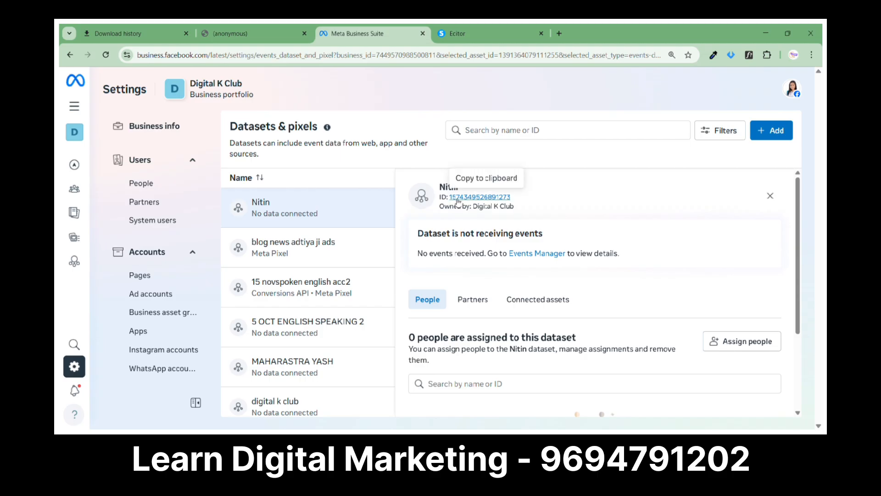
pyautogui.click(534, 257)
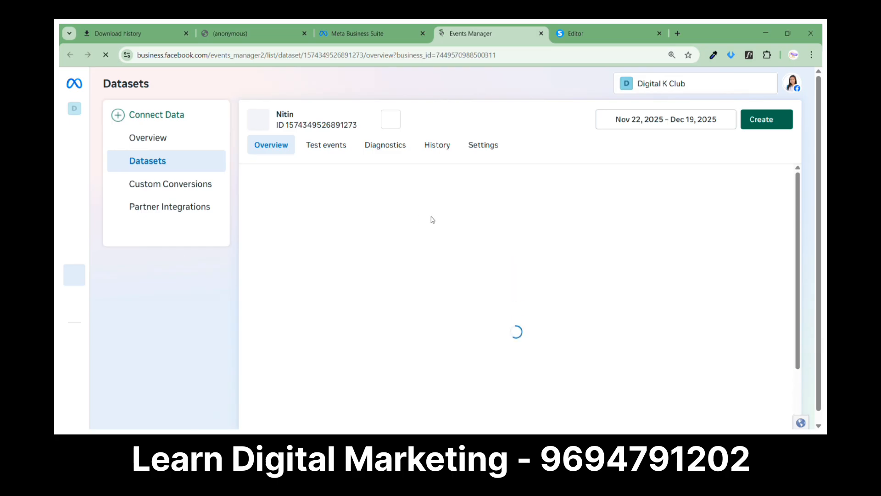
# Start Meta Pixel setup for the Nitin dataset's website connection.
pyautogui.scroll(-2, 431, 220)
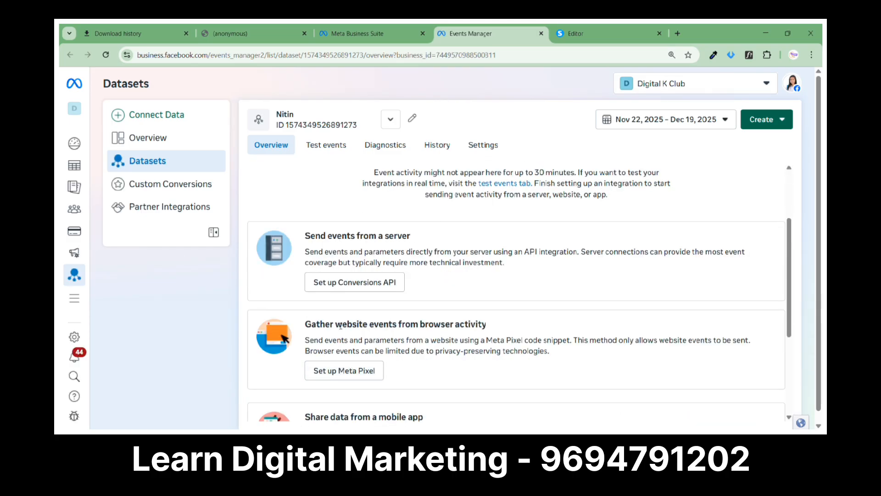
pyautogui.scroll(-3, 363, 370)
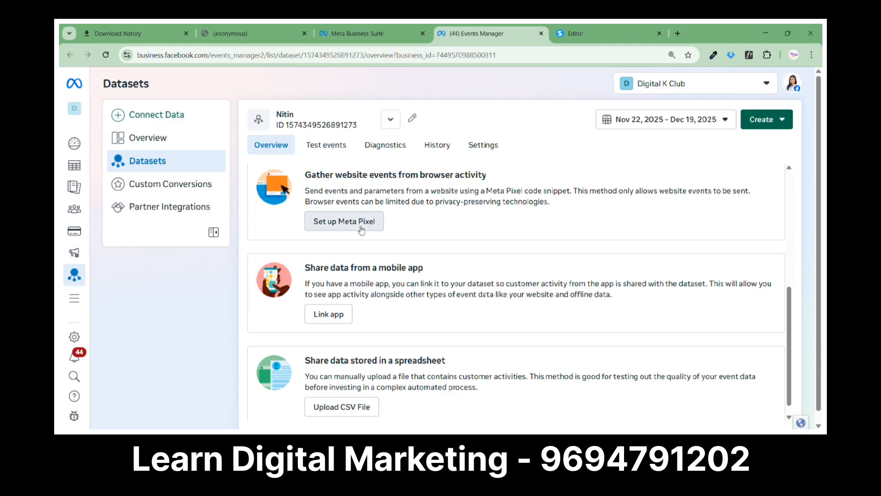
pyautogui.click(366, 224)
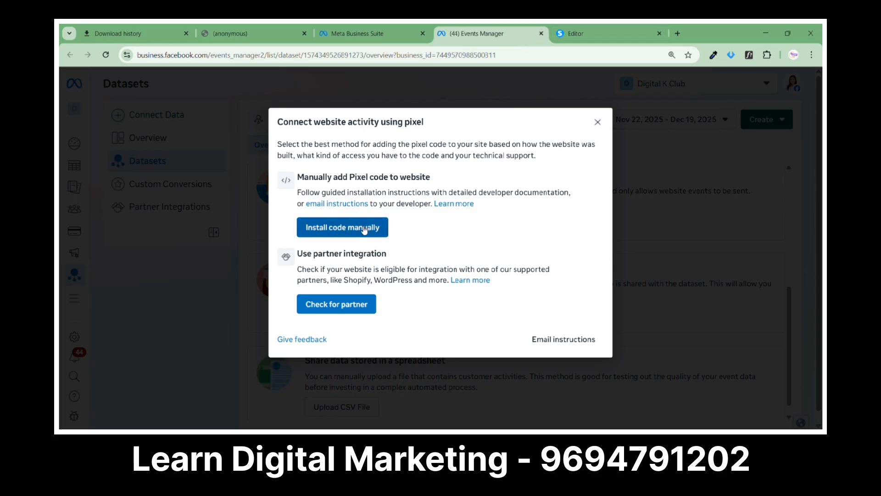
pyautogui.click(597, 33)
pyautogui.scroll(-5, 566, 134)
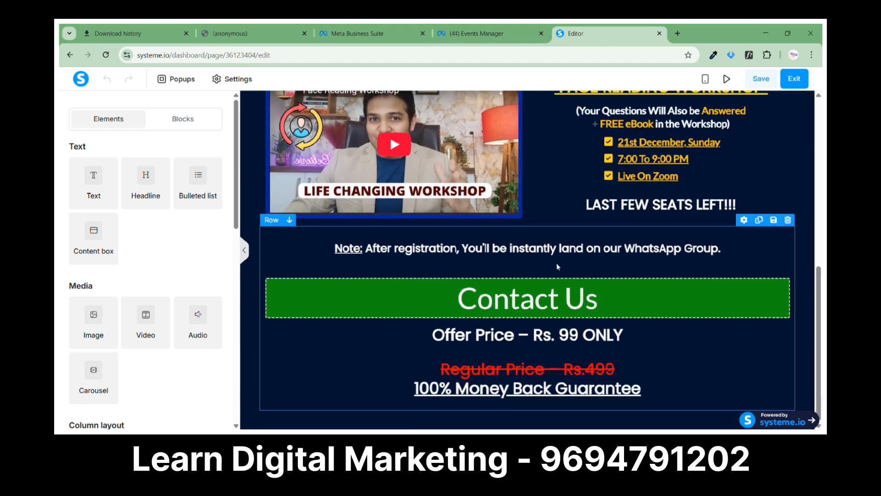
pyautogui.click(358, 33)
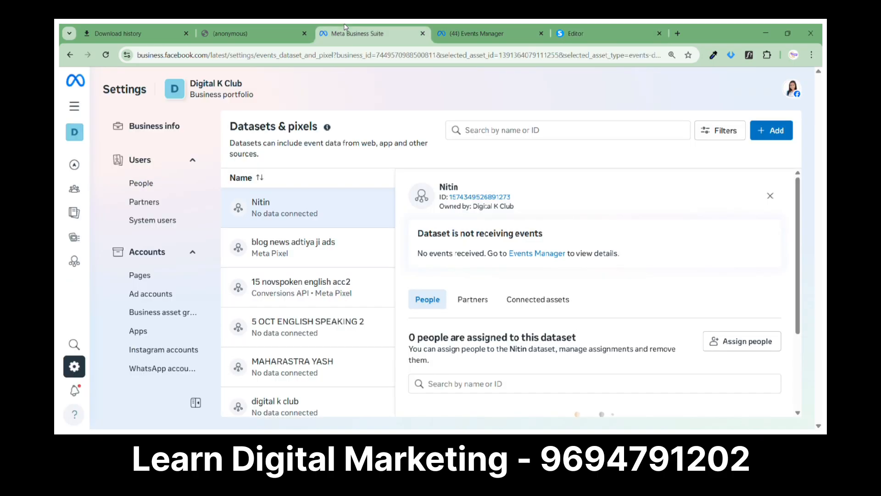
pyautogui.click(478, 33)
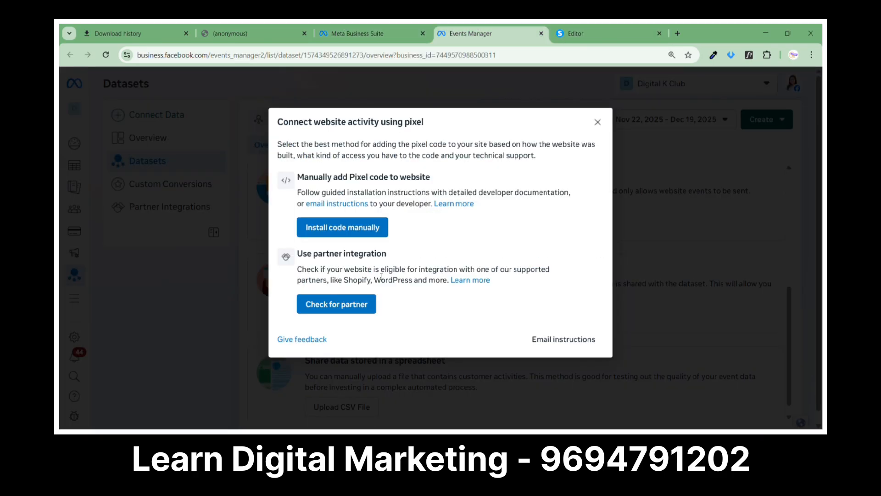
# Choose manual installation and copy the Meta Pixel base code.
pyautogui.click(366, 235)
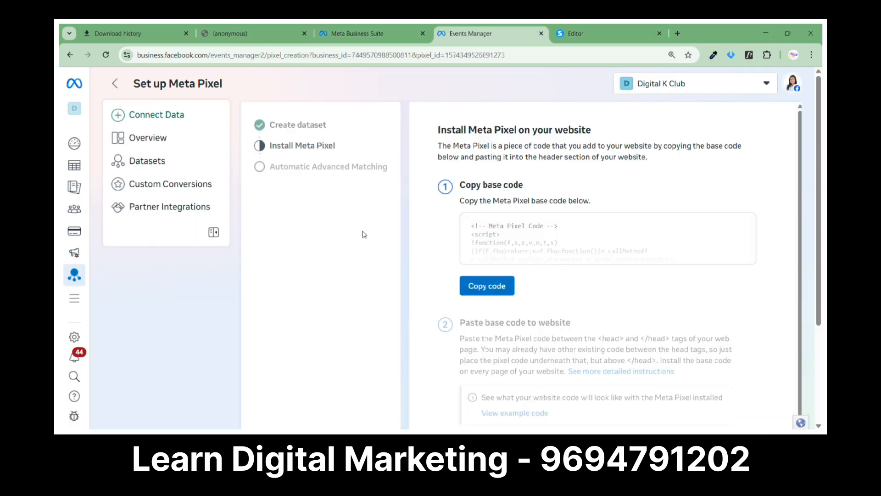
pyautogui.click(481, 289)
pyautogui.click(575, 37)
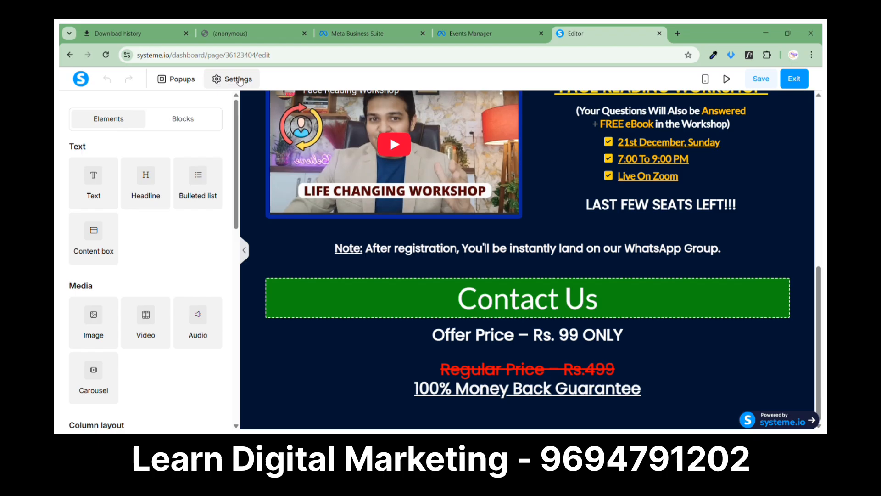
# Replace the opt-in page's header CSS with the Meta Pixel code, save, and reopen the page.
pyautogui.click(219, 81)
pyautogui.scroll(-15, 161, 195)
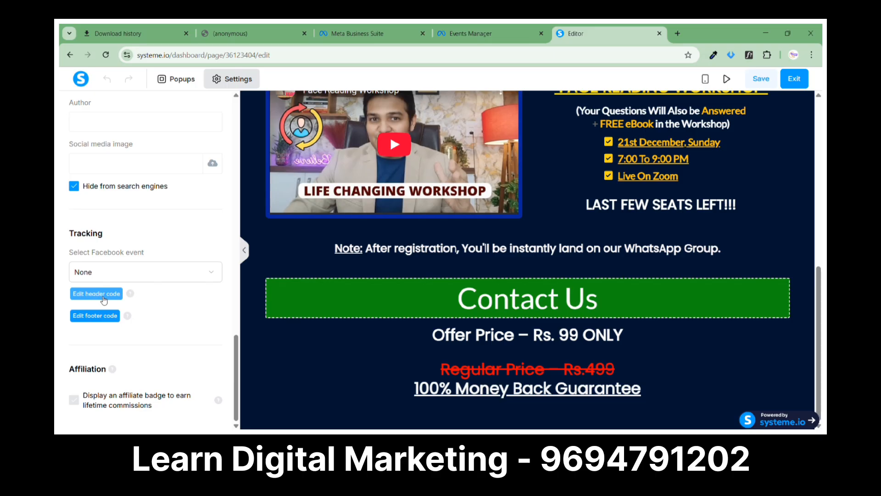
pyautogui.click(104, 299)
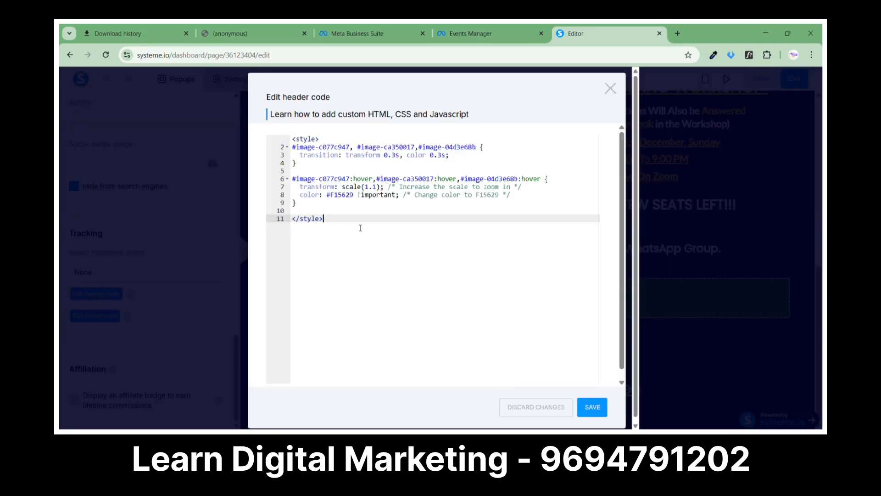
pyautogui.hotkey('ctrl', 'a')
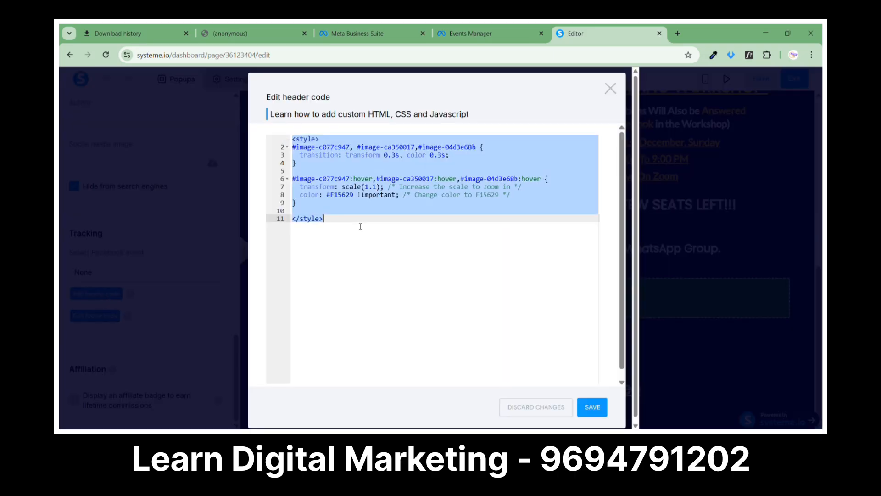
pyautogui.press('BackSpace')
pyautogui.hotkey('ctrl', 'v')
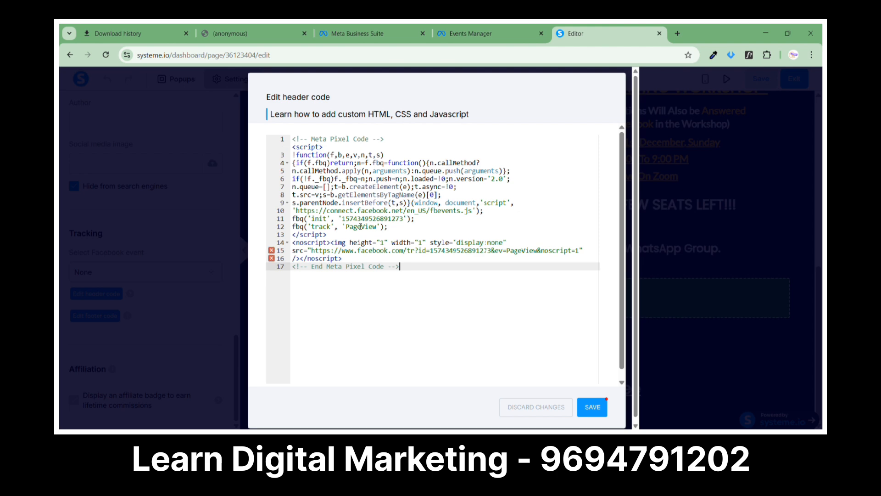
pyautogui.click(592, 414)
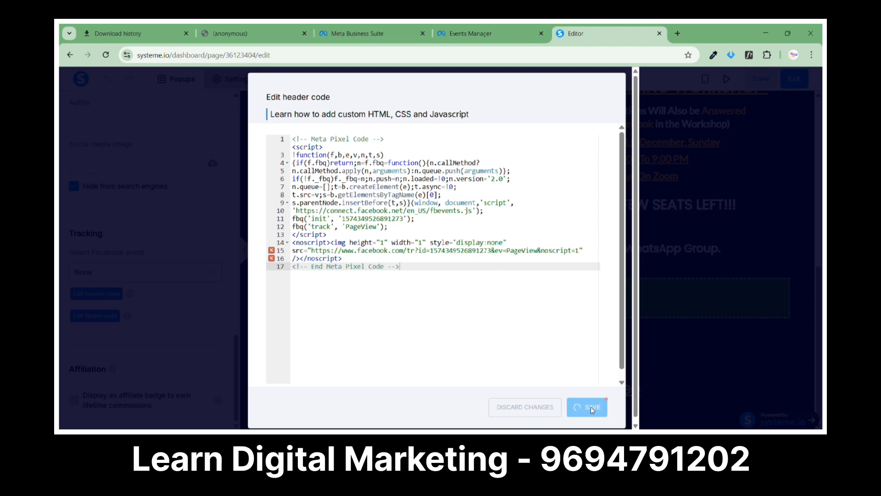
pyautogui.click(753, 178)
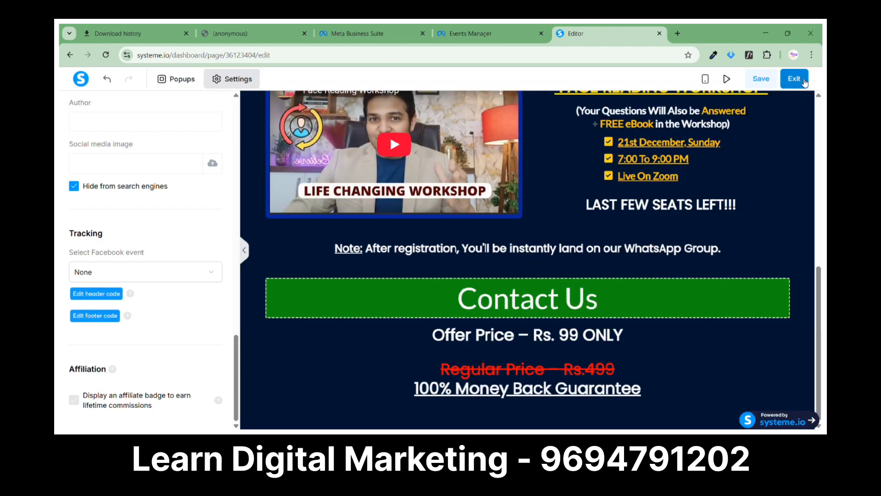
pyautogui.click(794, 78)
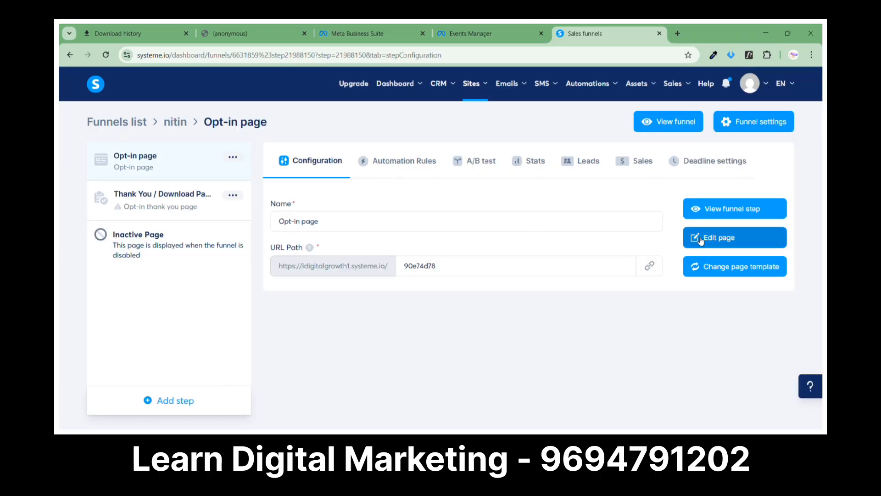
pyautogui.click(697, 237)
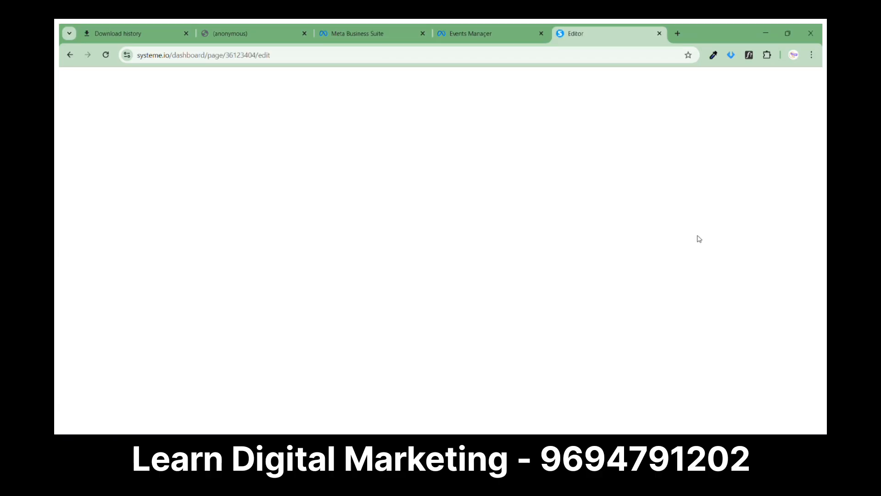
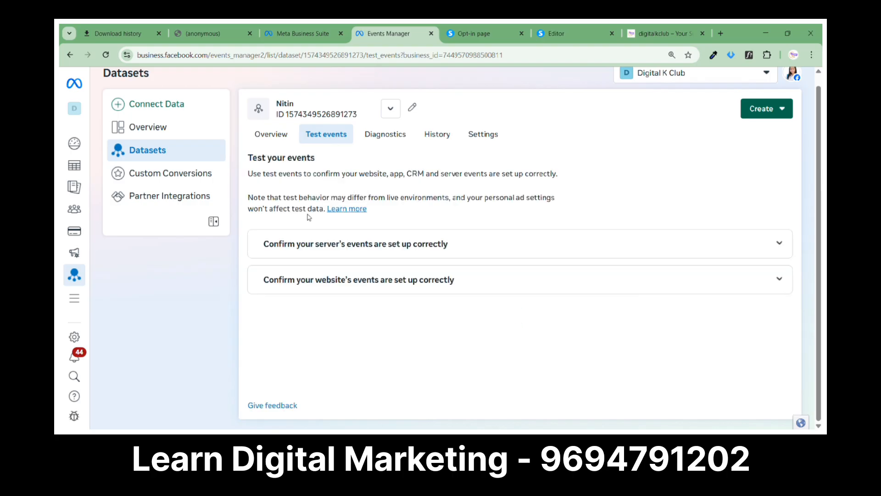
# Trigger Subscribe and Contact Us on the opt-in site and confirm Test Events shows receiving activity.
pyautogui.click(360, 287)
pyautogui.scroll(-1, 409, 251)
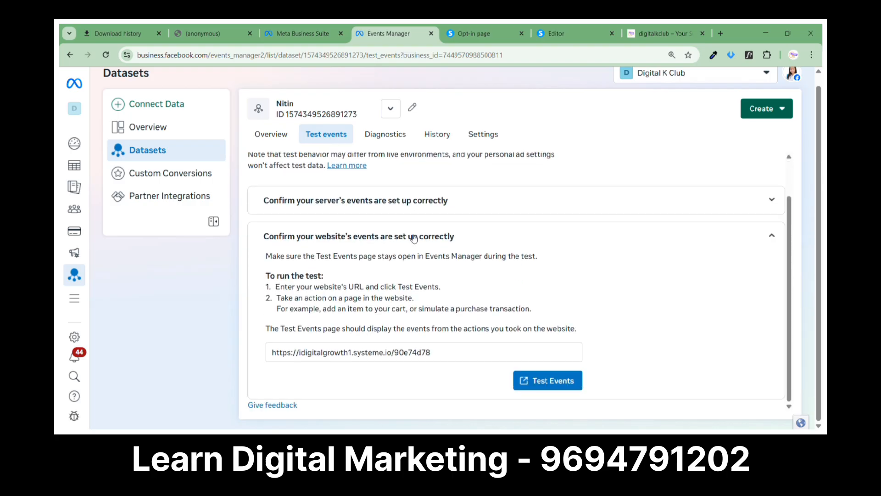
pyautogui.click(547, 382)
pyautogui.scroll(-9, 384, 238)
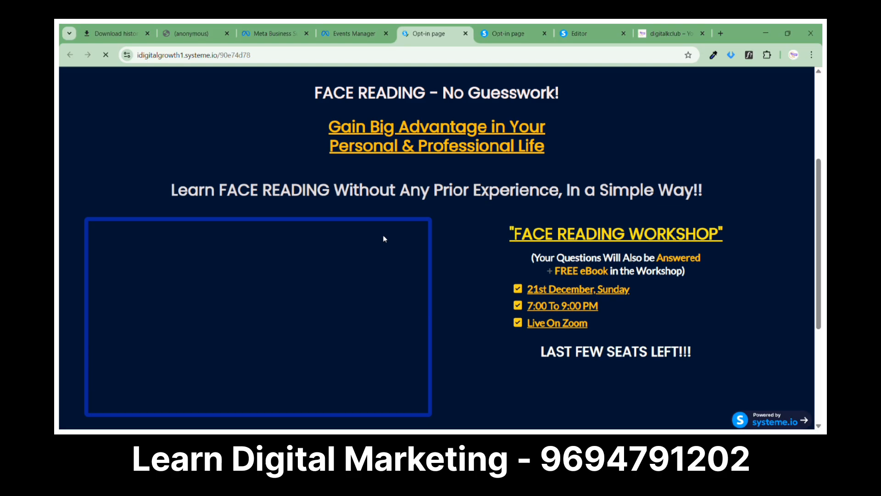
pyautogui.click(416, 297)
pyautogui.tripleClick(417, 299)
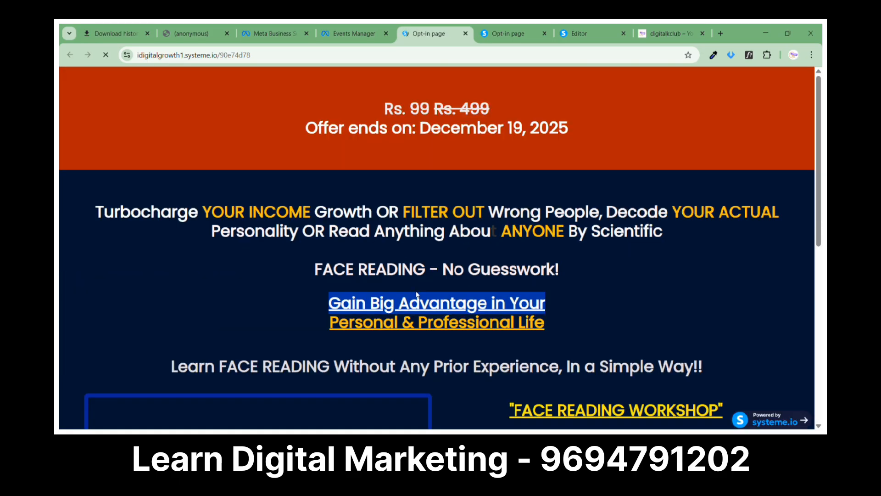
pyautogui.scroll(-5, 414, 275)
pyautogui.scroll(-3, 414, 268)
pyautogui.click(421, 317)
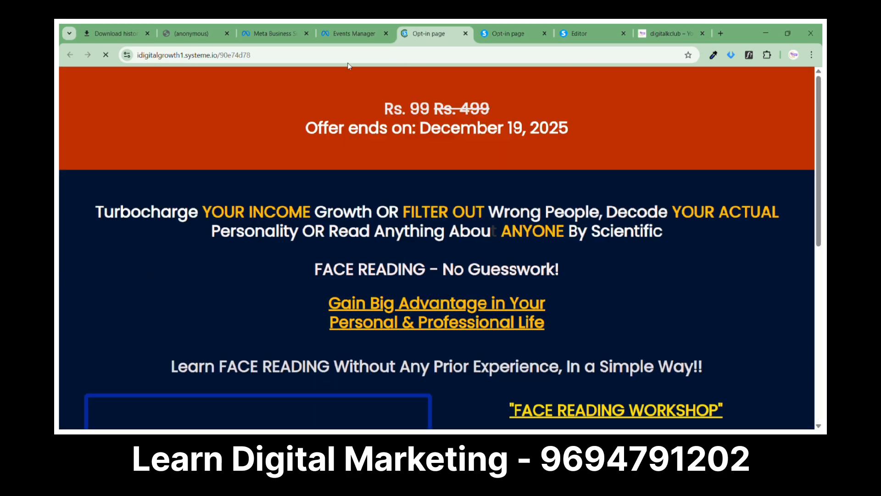
pyautogui.click(365, 34)
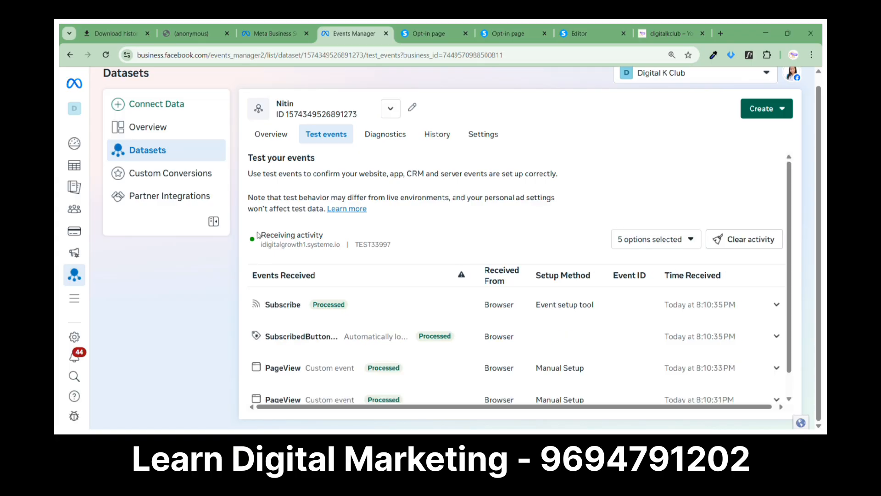
pyautogui.moveTo(261, 235); pyautogui.dragTo(326, 236)
pyautogui.scroll(-1, 367, 258)
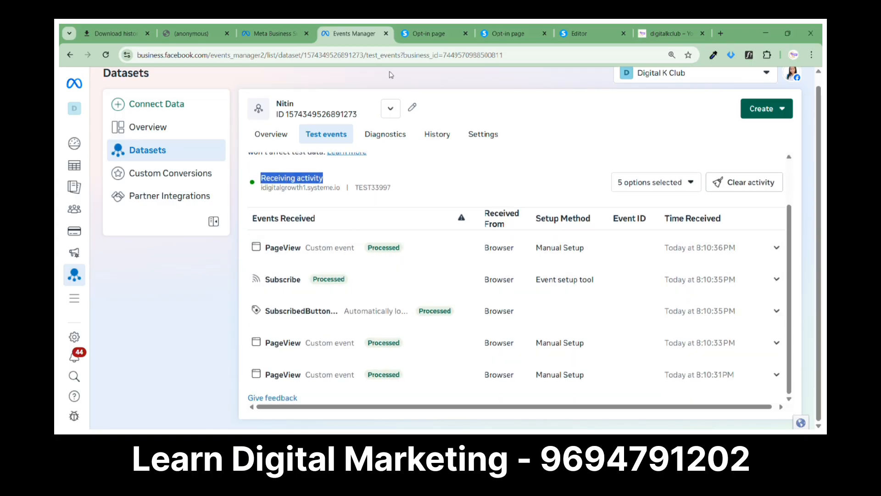
# Trigger the Contact Us event once more and review the received events list.
pyautogui.click(417, 39)
pyautogui.scroll(-5, 412, 307)
pyautogui.click(412, 306)
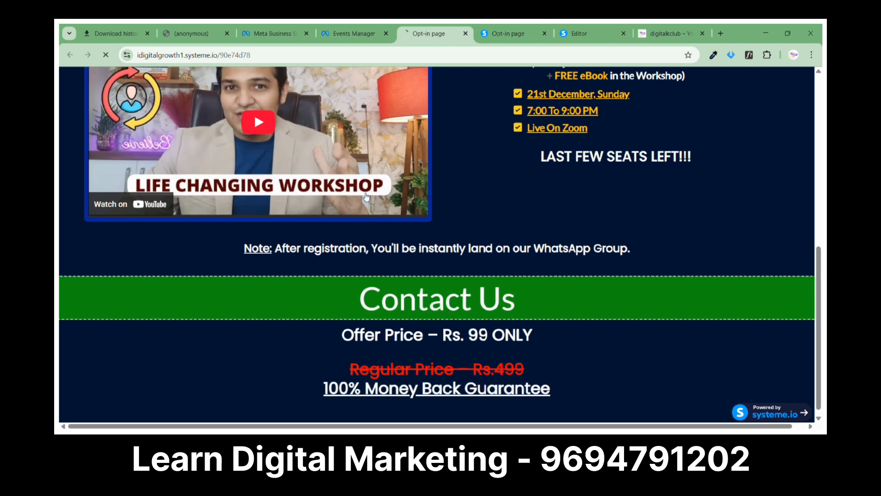
pyautogui.hotkey('ctrl', 'shift', 'Tab')
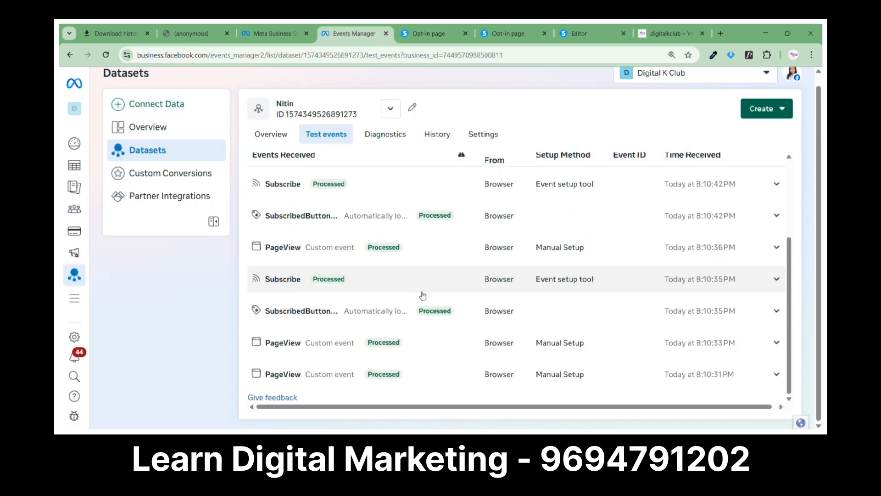
pyautogui.scroll(3, 421, 297)
pyautogui.scroll(-3, 422, 296)
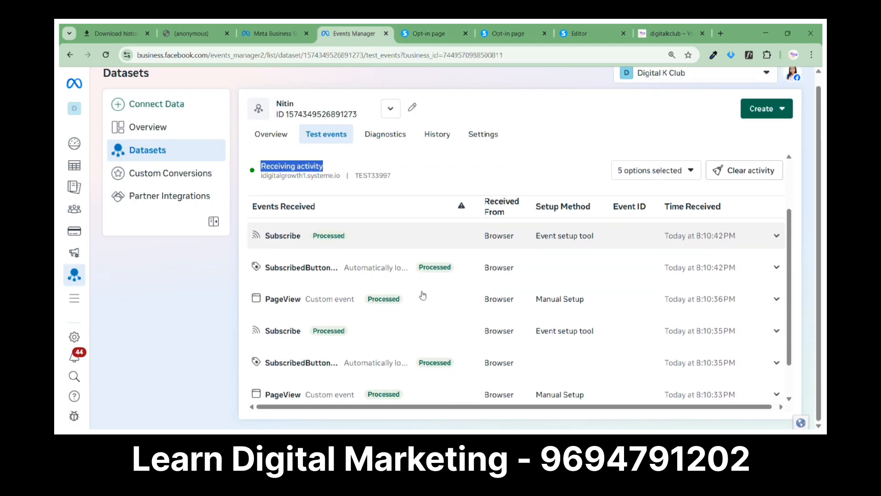
pyautogui.scroll(3, 421, 296)
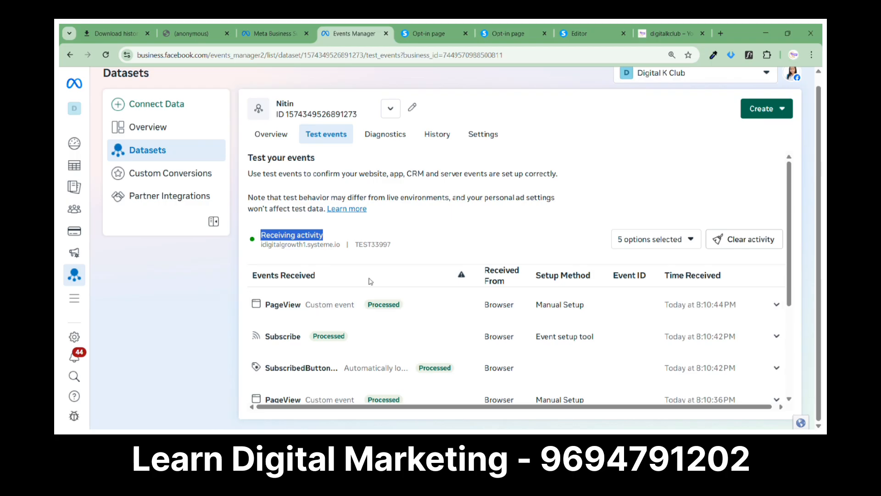
pyautogui.click(343, 257)
pyautogui.scroll(-3, 363, 287)
pyautogui.scroll(3, 365, 287)
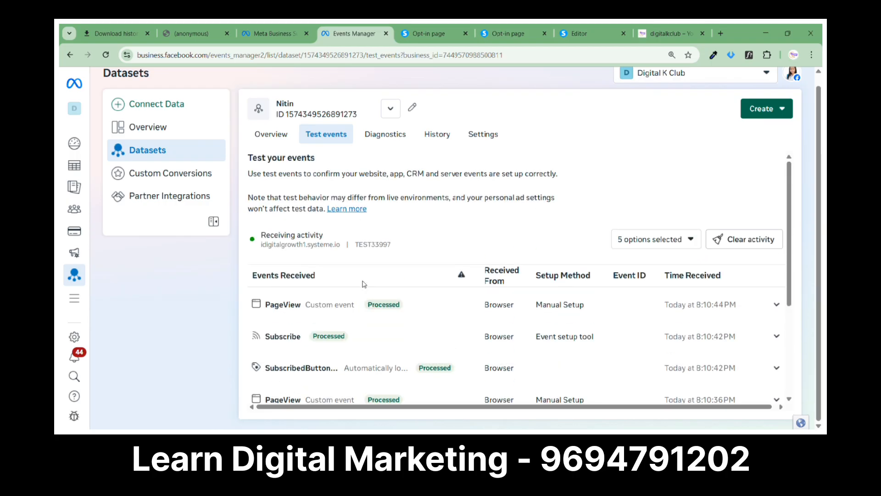
pyautogui.scroll(-3, 365, 285)
pyautogui.scroll(1, 365, 283)
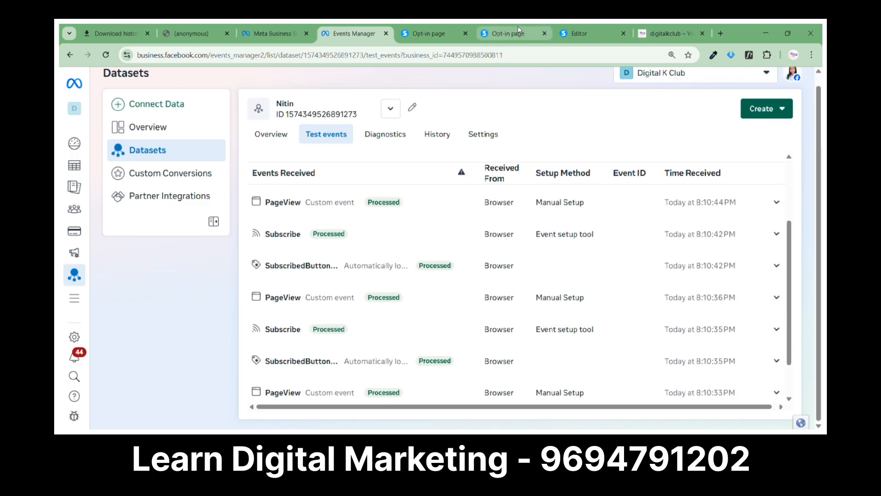
# Check the Contact Us button's event setup in the page editor, then go to the Campaigns list.
pyautogui.click(518, 30)
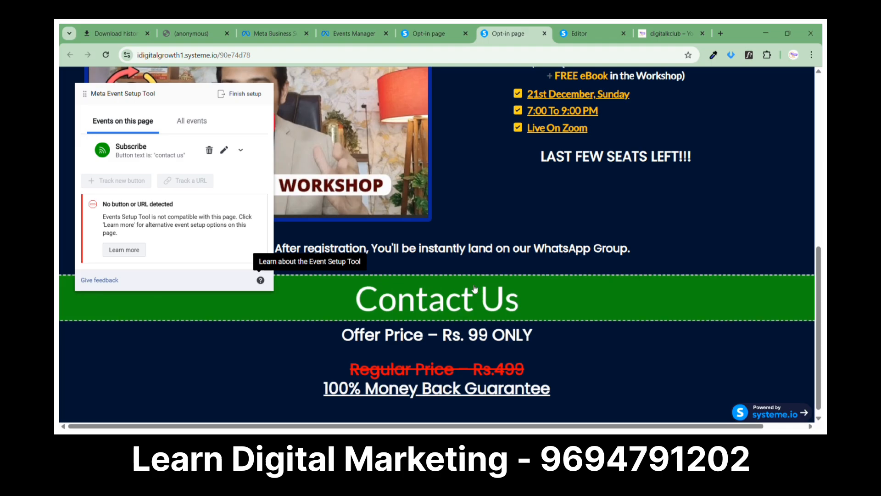
pyautogui.click(598, 29)
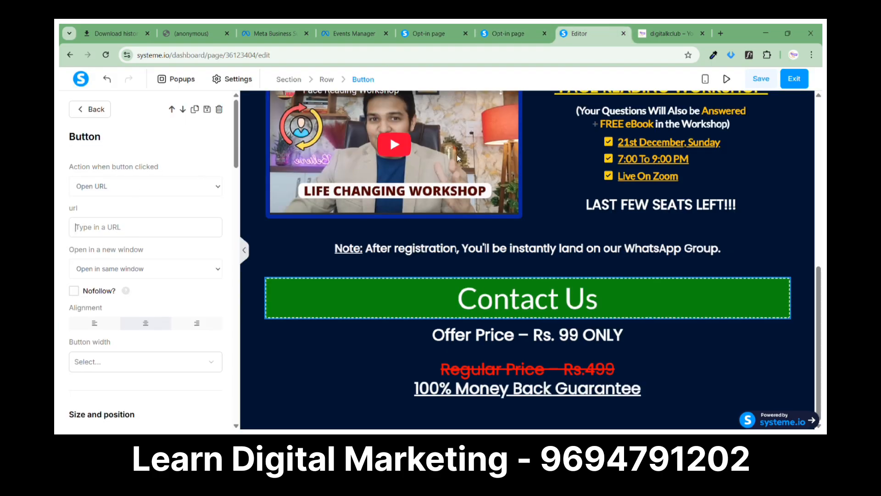
pyautogui.click(416, 33)
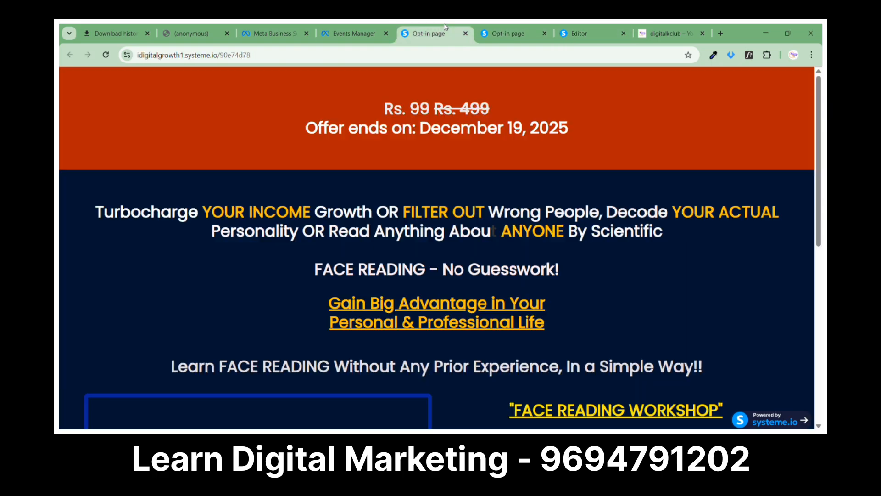
pyautogui.click(328, 31)
pyautogui.scroll(-1, 358, 172)
pyautogui.scroll(3, 357, 171)
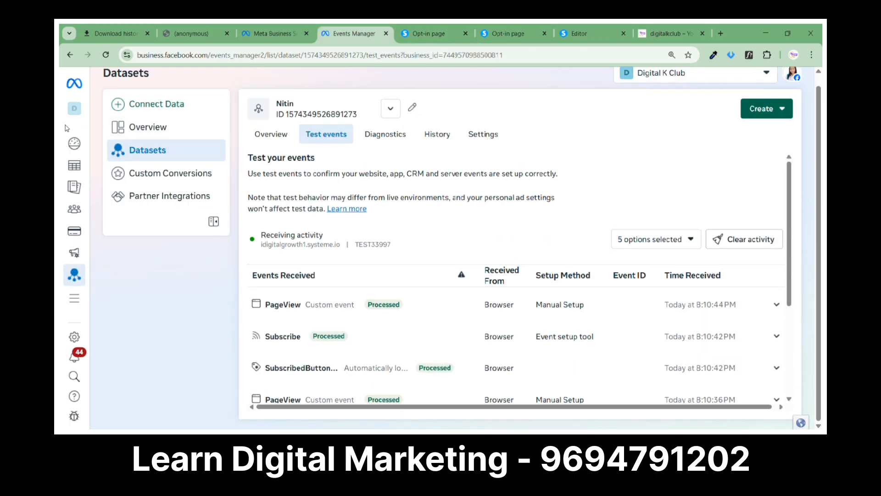
pyautogui.moveTo(74, 168)
pyautogui.click(124, 169)
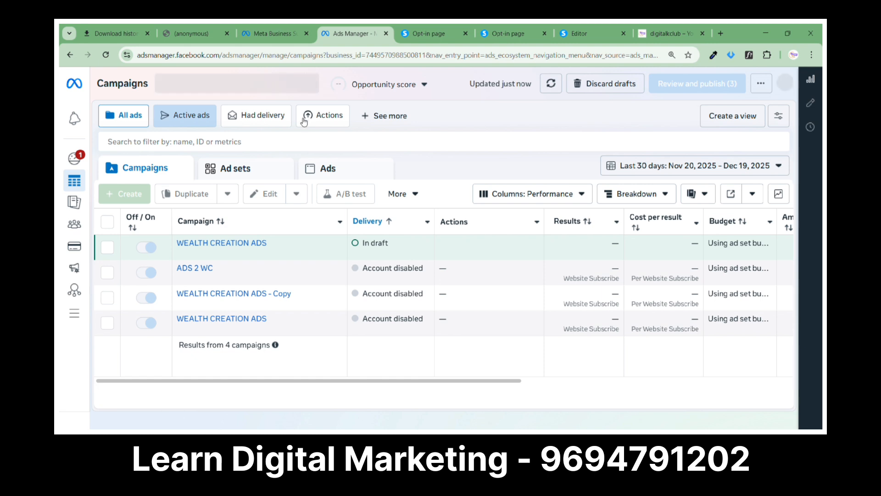
# Switch Ads Manager to a different ad account.
pyautogui.click(302, 122)
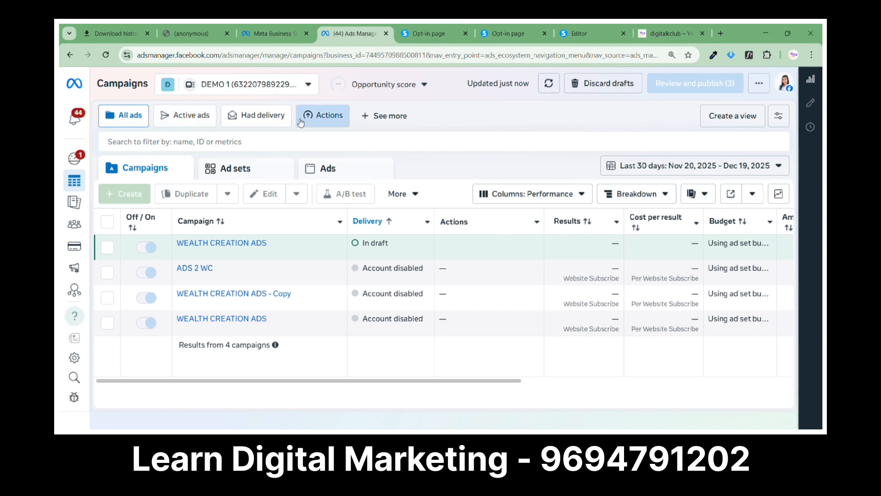
pyautogui.click(244, 92)
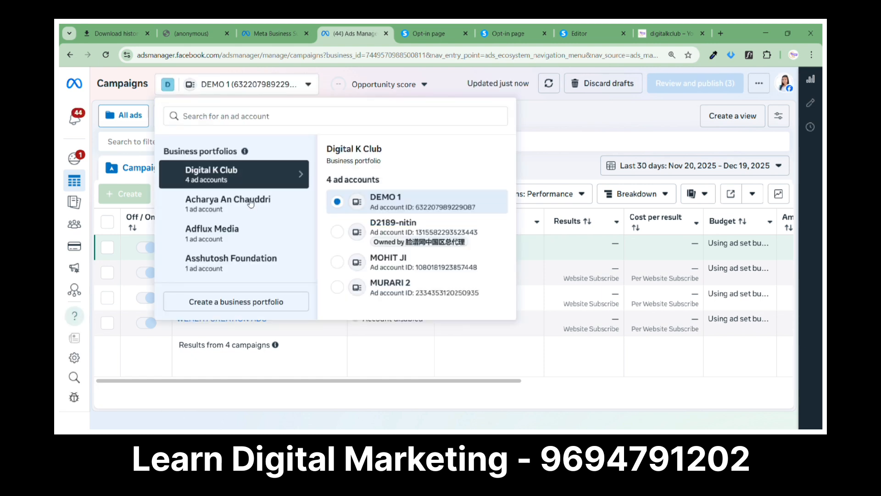
pyautogui.click(381, 297)
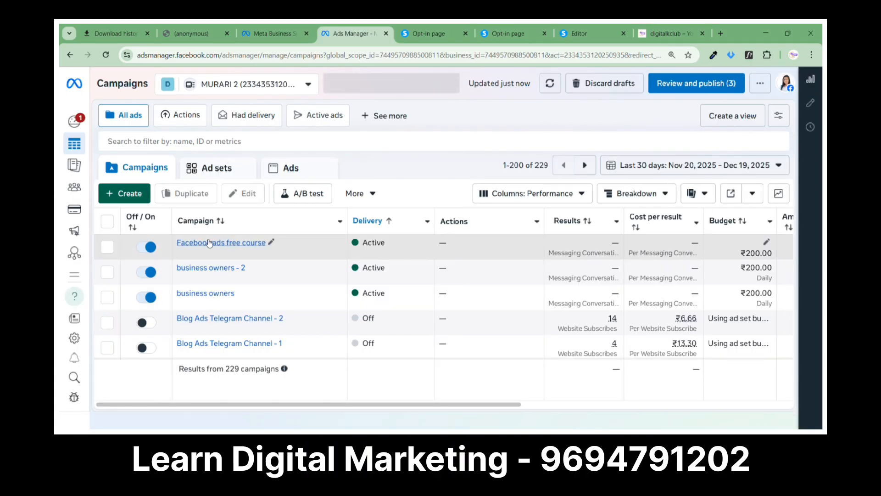
# Create a new campaign with the Engagement objective using the manual setup.
pyautogui.click(142, 199)
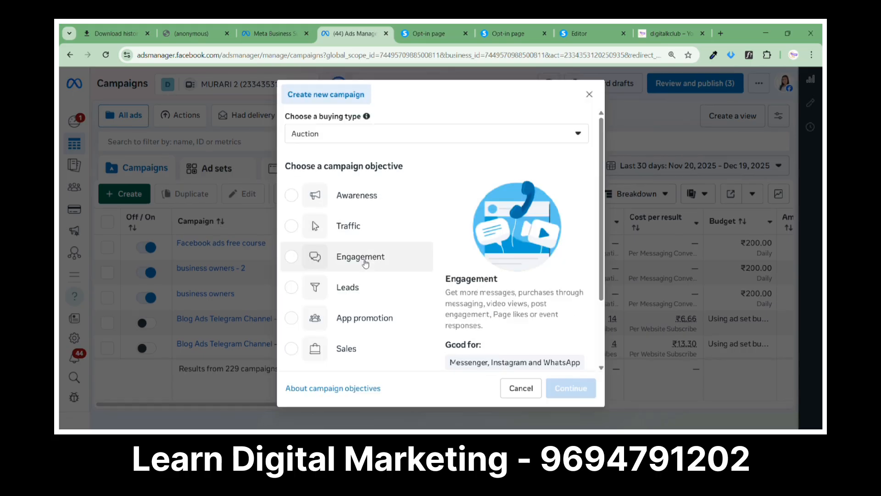
pyautogui.click(365, 263)
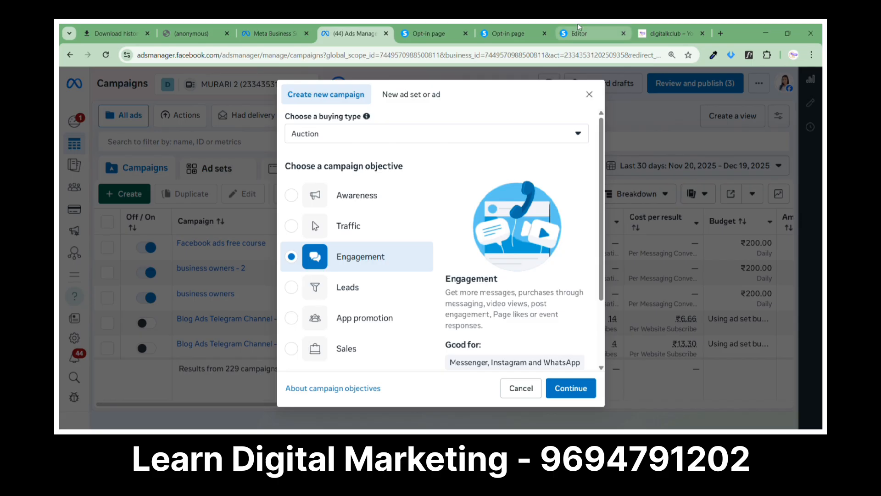
pyautogui.click(573, 385)
pyautogui.click(560, 283)
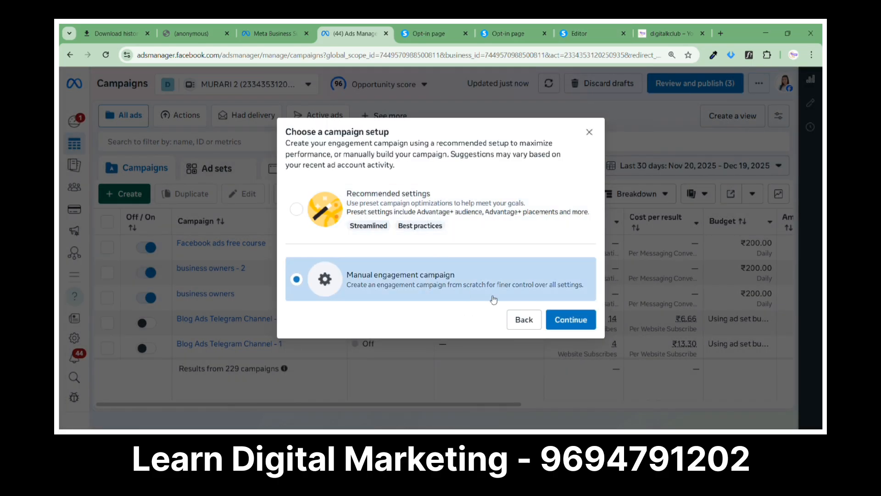
pyautogui.click(555, 317)
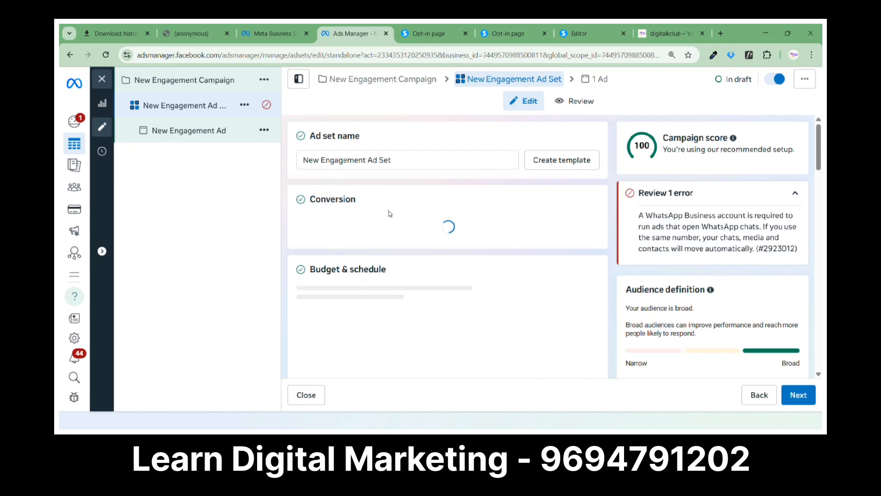
# Set the ad set's conversion location to Website using the Nitin tracking dataset.
pyautogui.click(469, 235)
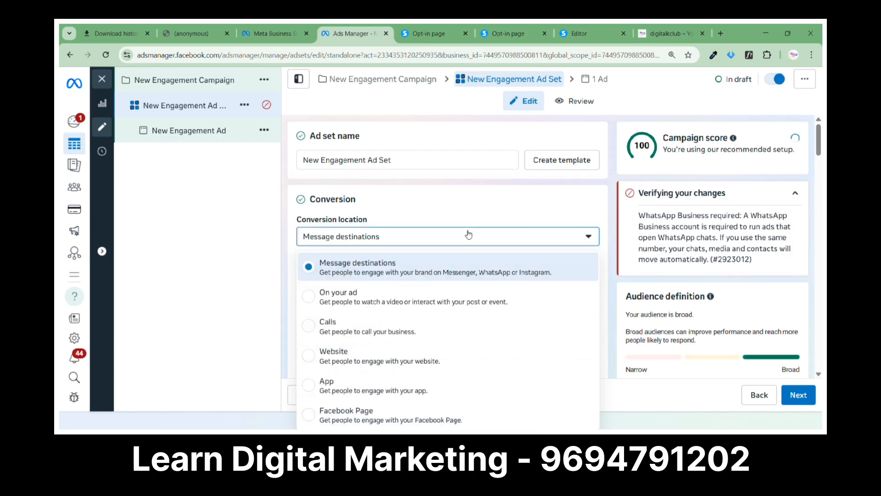
pyautogui.scroll(-1, 442, 327)
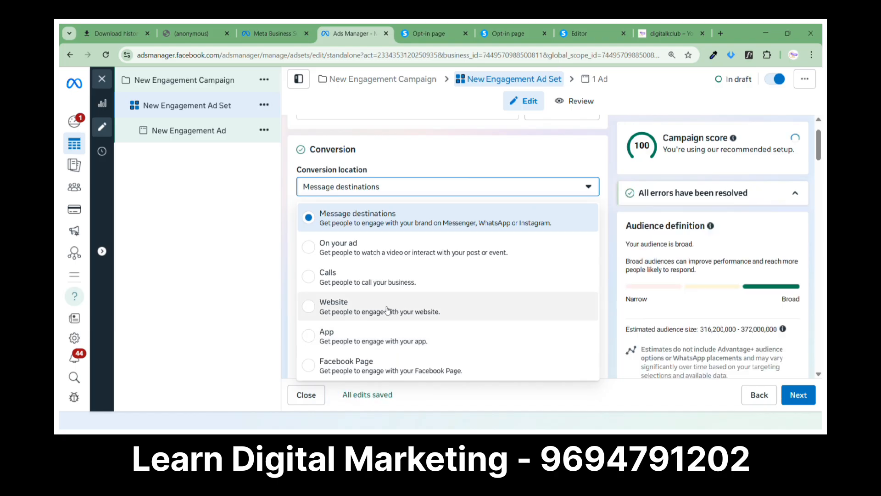
pyautogui.click(373, 313)
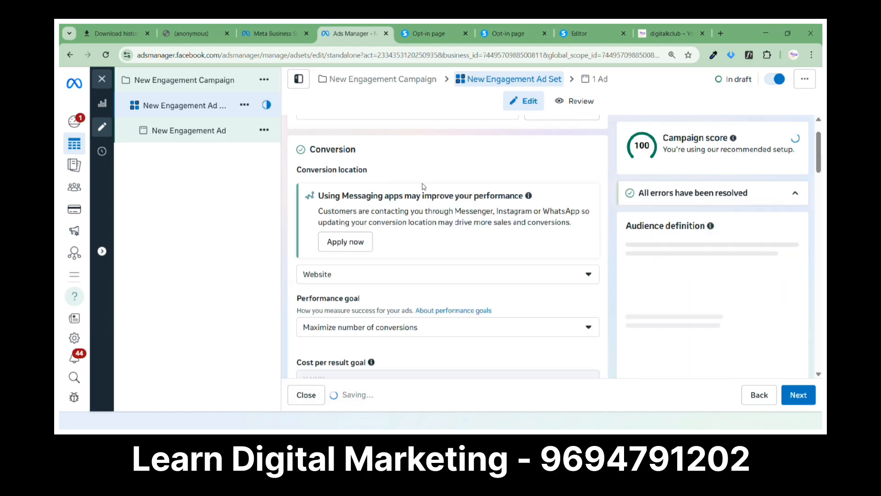
pyautogui.scroll(-3, 404, 202)
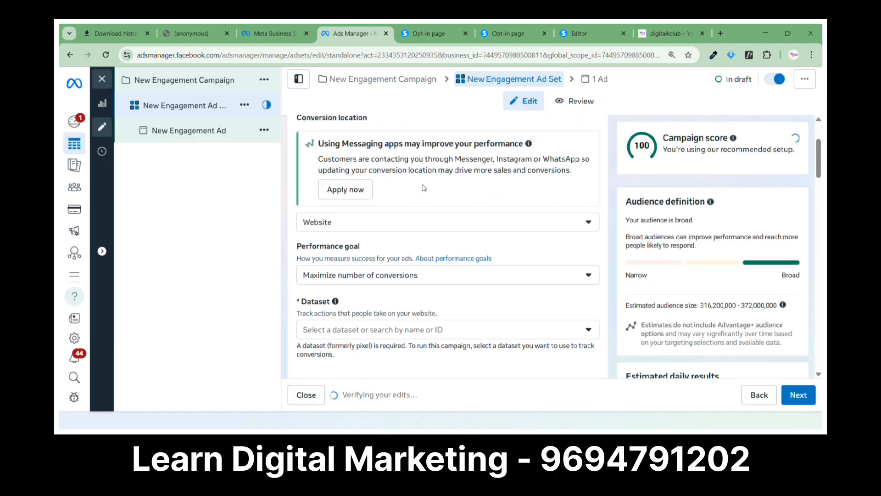
pyautogui.scroll(-3, 423, 189)
pyautogui.click(439, 207)
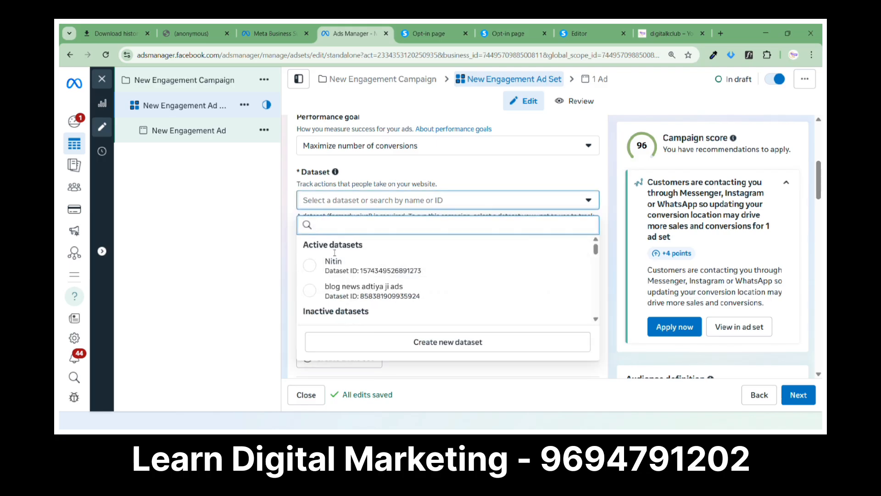
pyautogui.click(355, 273)
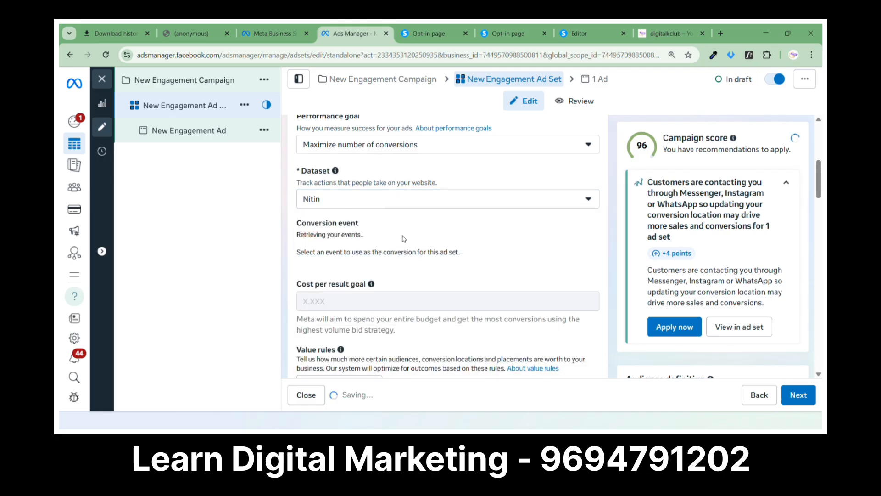
pyautogui.scroll(-1, 425, 213)
# Choose Subscribe as the conversion event and check the opt-in page tabs.
pyautogui.click(424, 211)
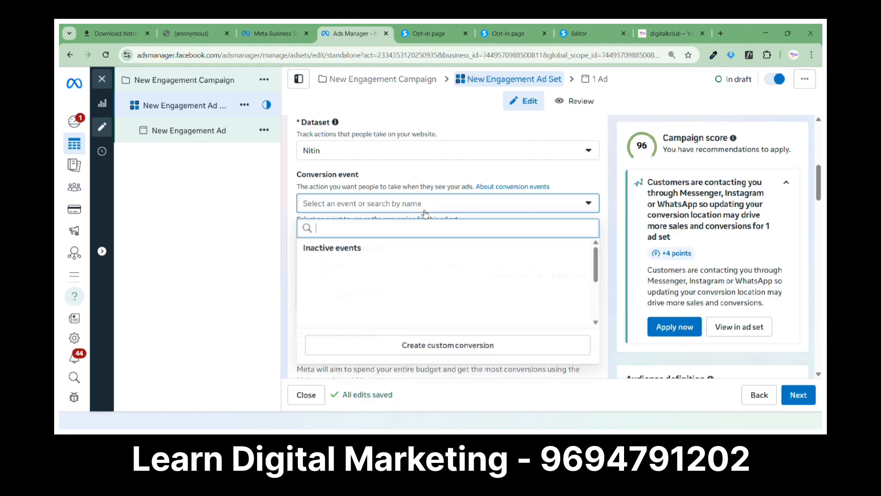
pyautogui.doubleClick(334, 249)
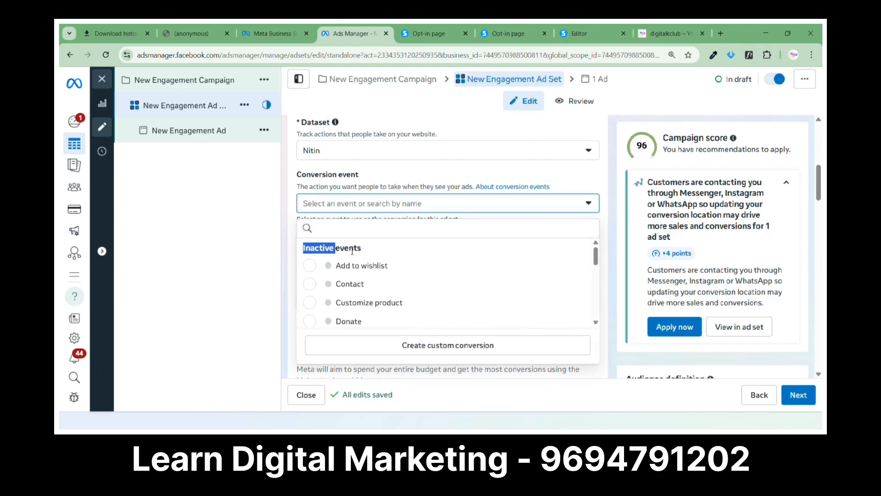
pyautogui.scroll(-5, 355, 264)
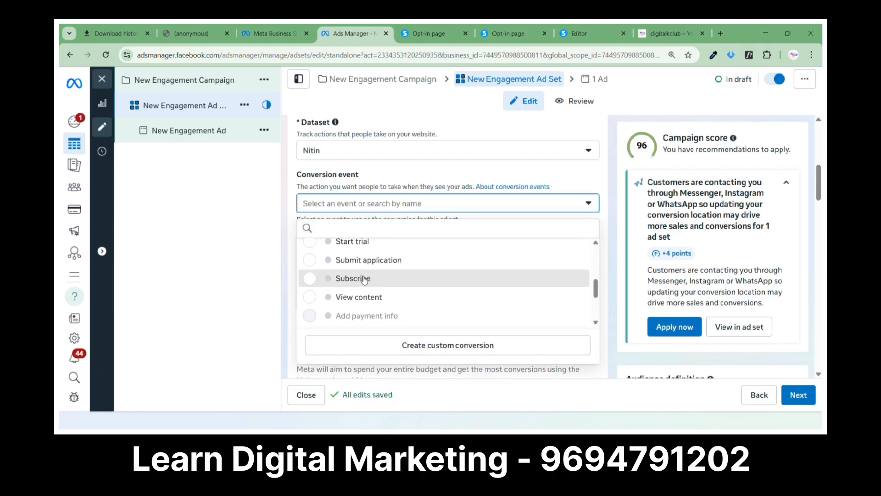
pyautogui.click(364, 279)
pyautogui.scroll(-3, 413, 275)
pyautogui.click(590, 33)
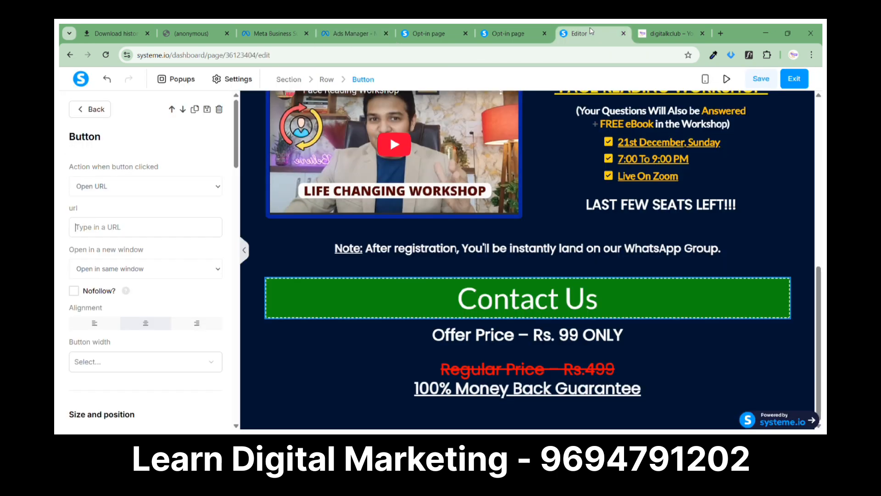
pyautogui.click(521, 31)
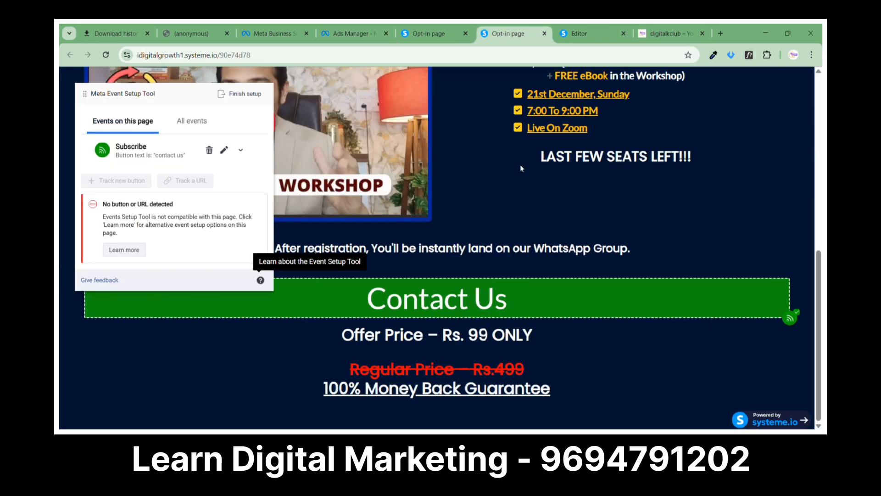
pyautogui.click(354, 34)
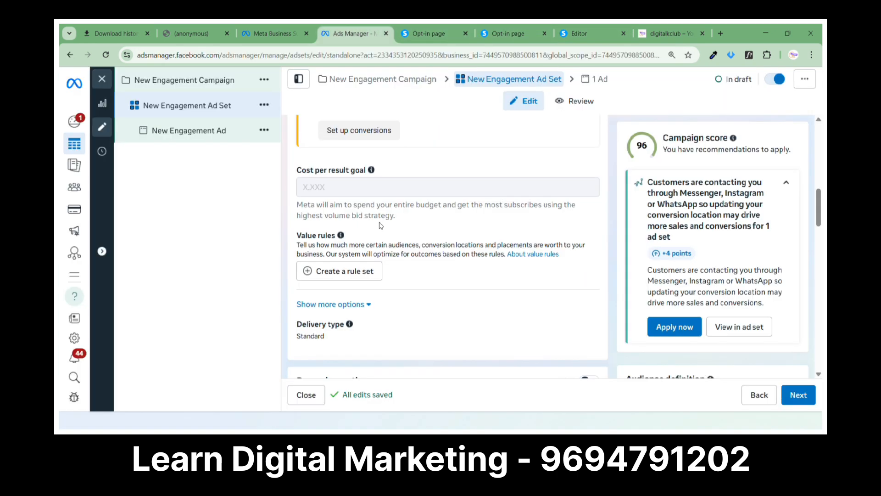
pyautogui.scroll(10, 444, 270)
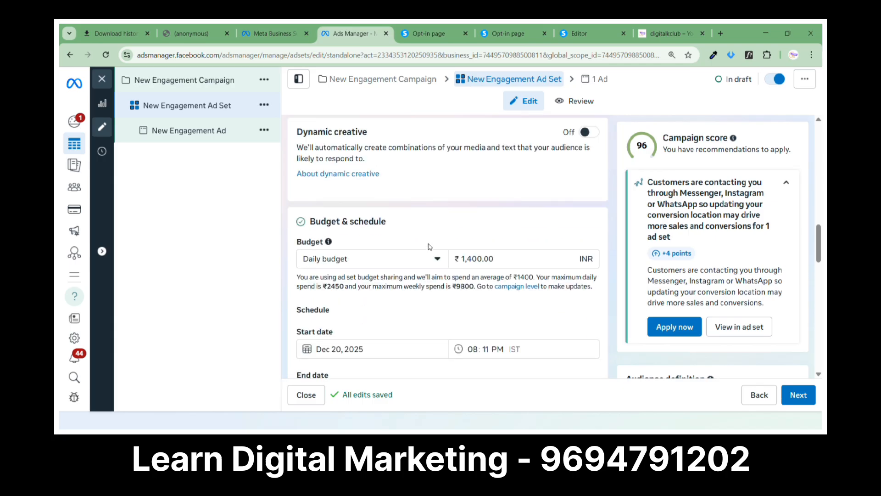
# Close the ad set editor without publishing and clear the campaign, ad set and ad filters.
pyautogui.click(102, 78)
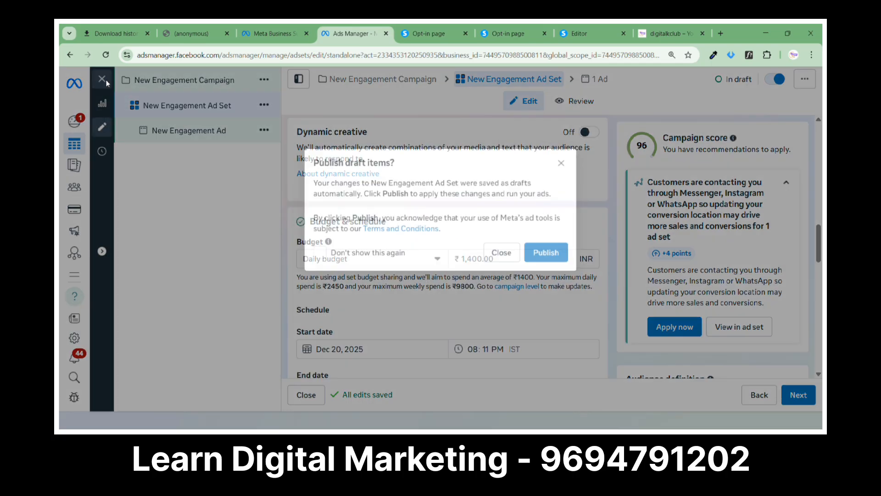
pyautogui.click(500, 252)
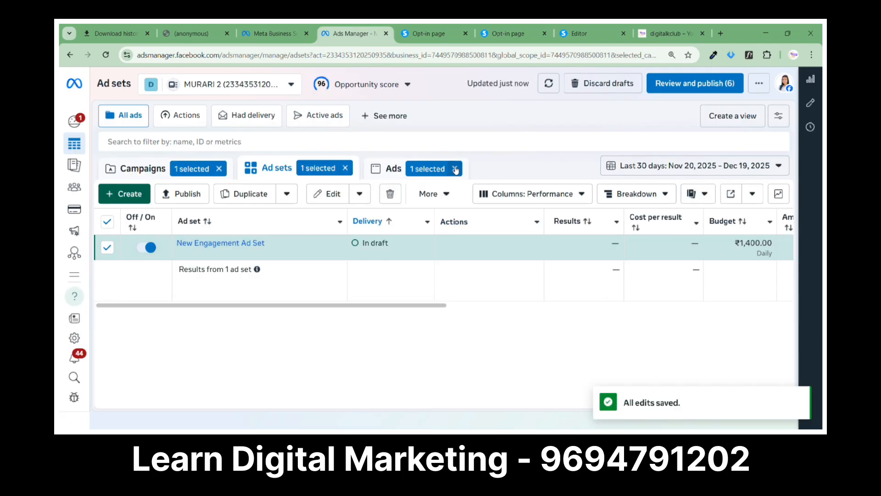
pyautogui.click(454, 168)
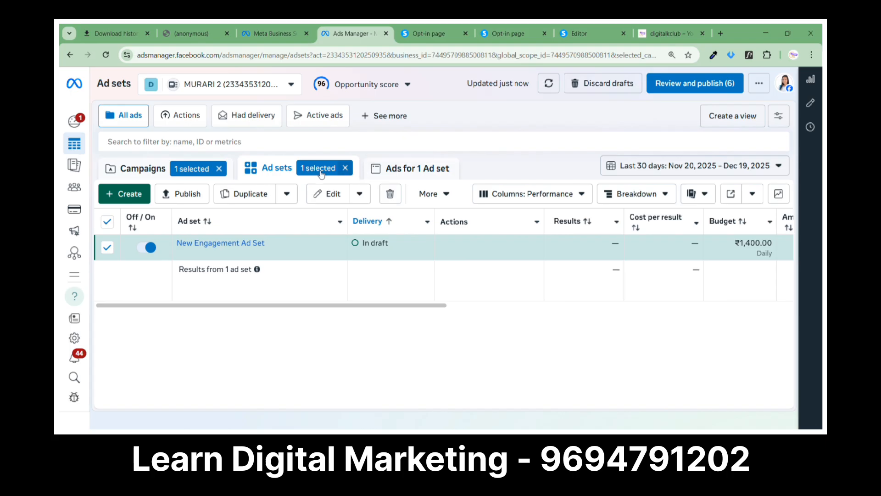
pyautogui.click(345, 168)
pyautogui.click(219, 168)
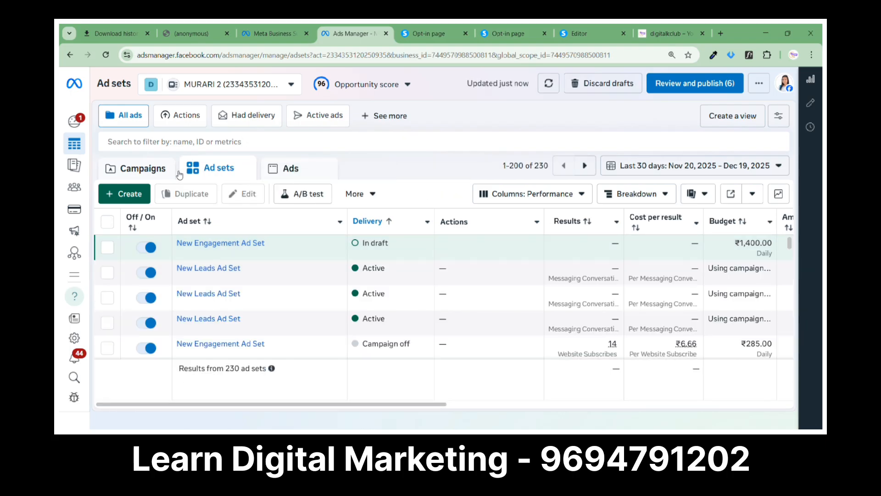
pyautogui.click(169, 171)
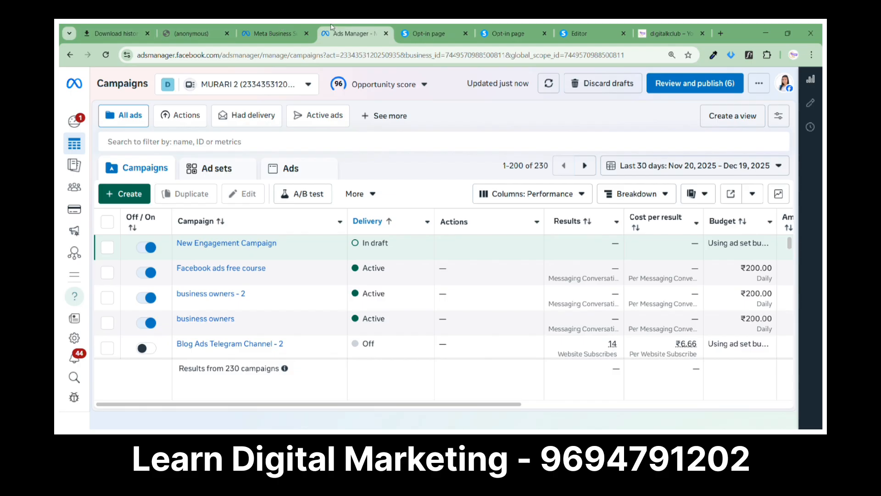
# View the tracking dataset in the Datasets & pixels settings.
pyautogui.click(273, 33)
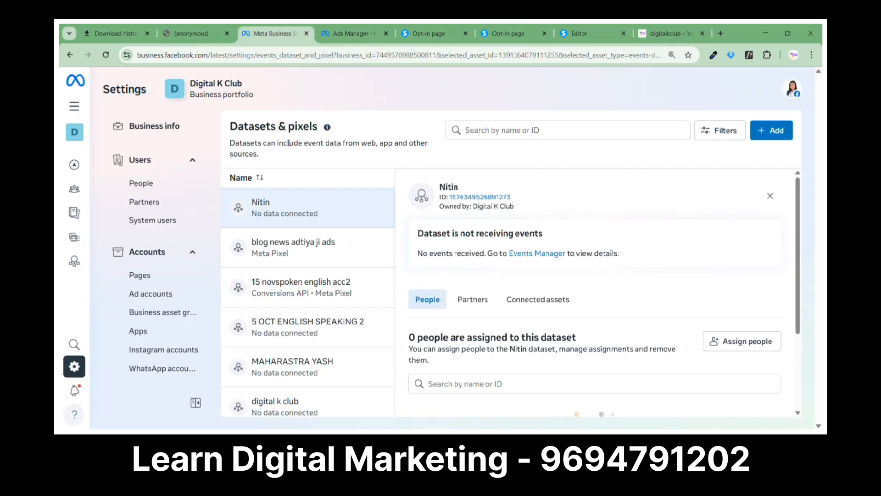
pyautogui.scroll(-2, 352, 197)
pyautogui.scroll(2, 352, 197)
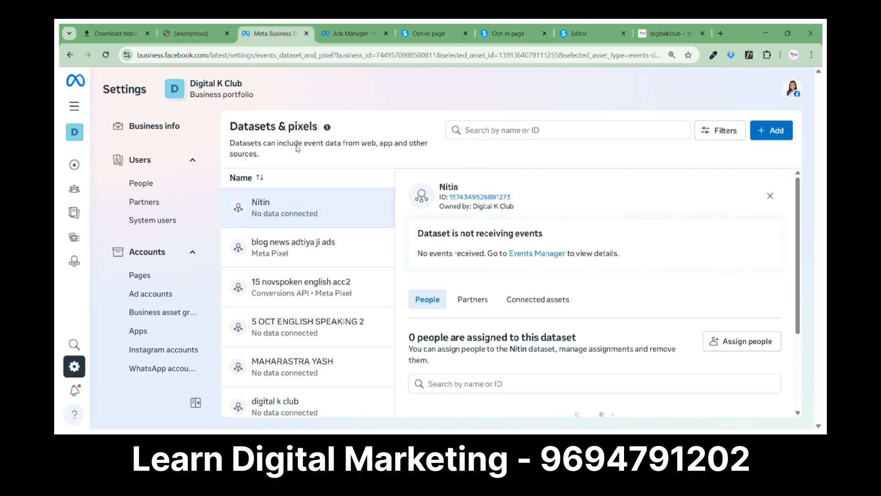
# Highlight the '4. Lead Form Creation Steps' heading and step 1 about creating a campaign.
pyautogui.click(192, 33)
pyautogui.scroll(-2, 240, 211)
pyautogui.tripleClick(197, 237)
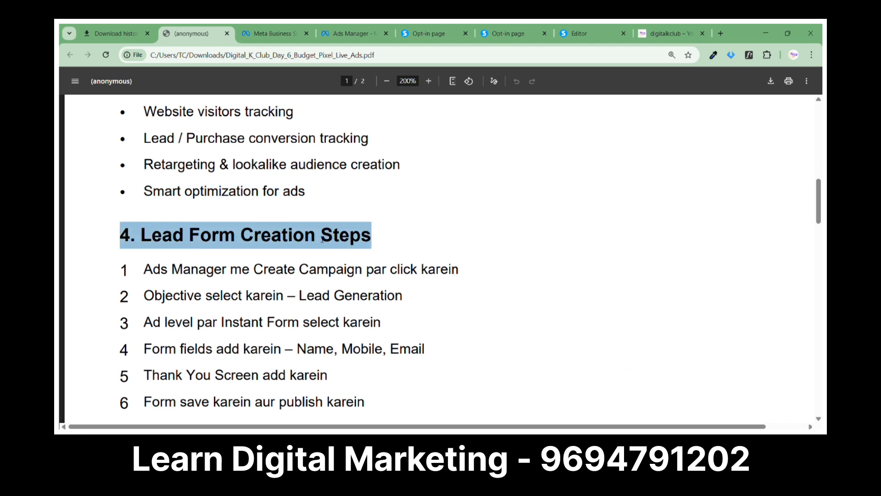
pyautogui.click(368, 240)
pyautogui.tripleClick(176, 235)
pyautogui.scroll(-1, 363, 270)
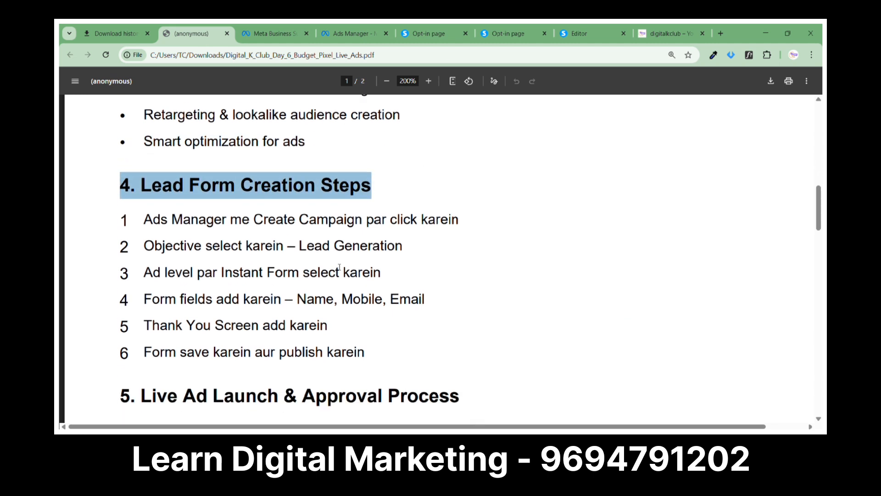
pyautogui.tripleClick(230, 220)
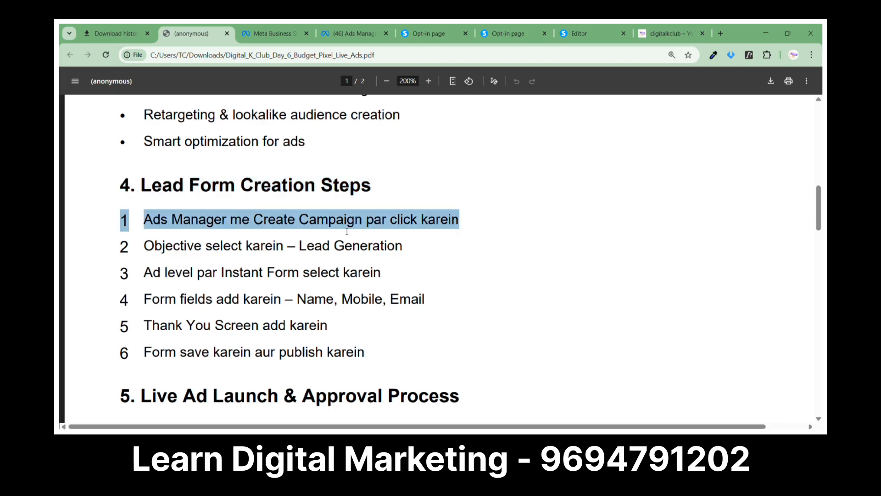
pyautogui.click(288, 33)
# Create a new campaign with the Leads objective, following step 2 of the notes.
pyautogui.click(306, 34)
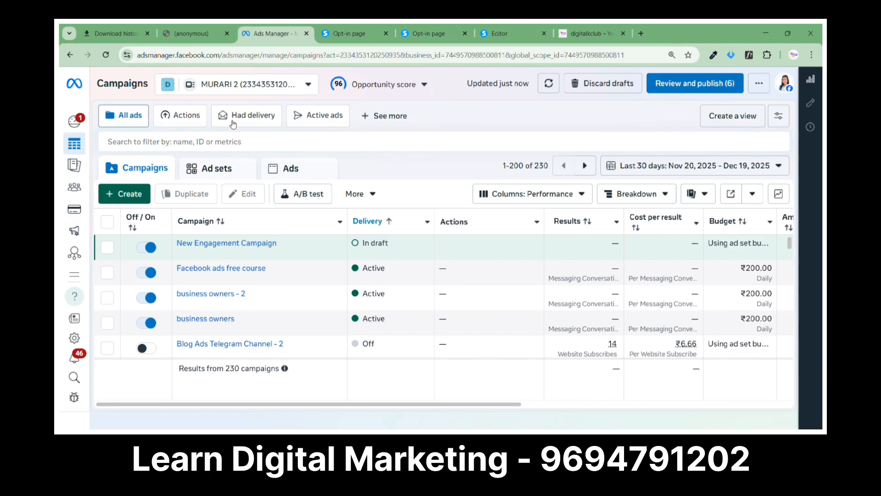
pyautogui.click(122, 191)
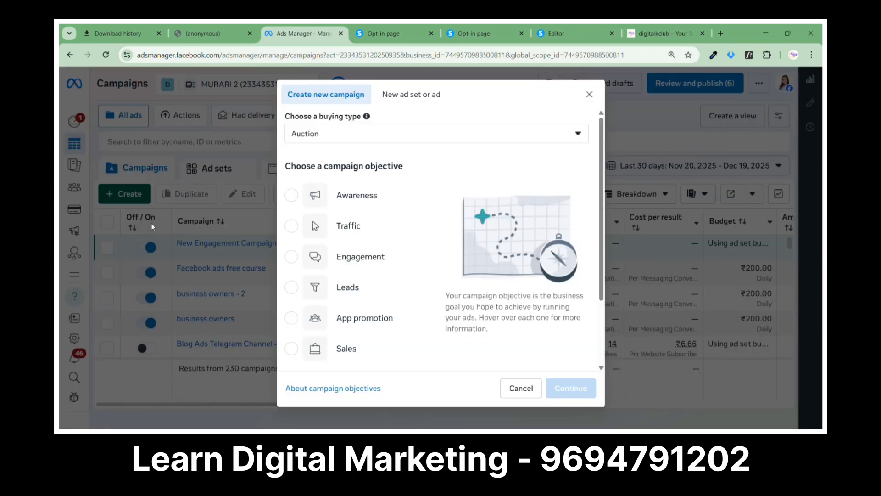
pyautogui.click(215, 30)
pyautogui.doubleClick(230, 248)
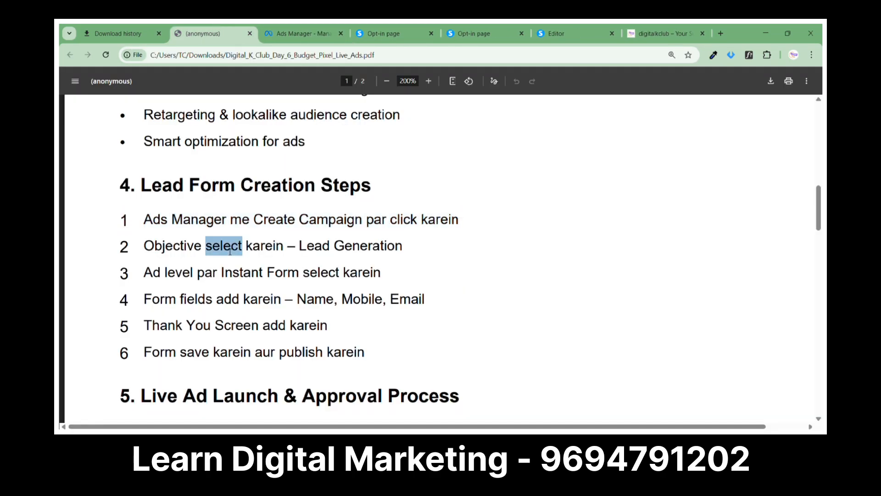
pyautogui.doubleClick(315, 247)
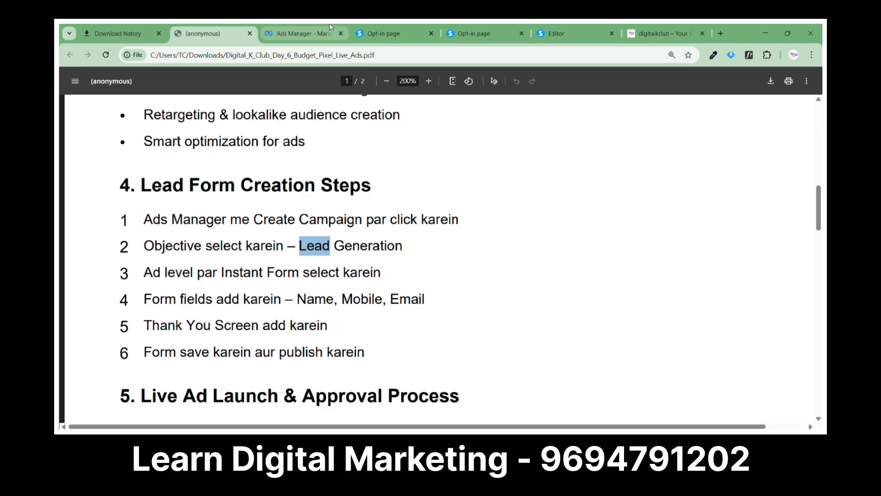
pyautogui.click(303, 33)
pyautogui.click(292, 287)
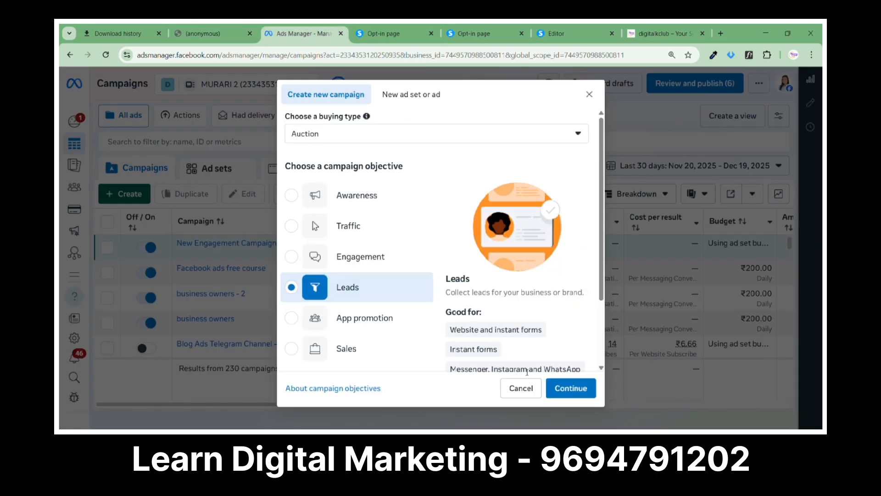
pyautogui.click(560, 388)
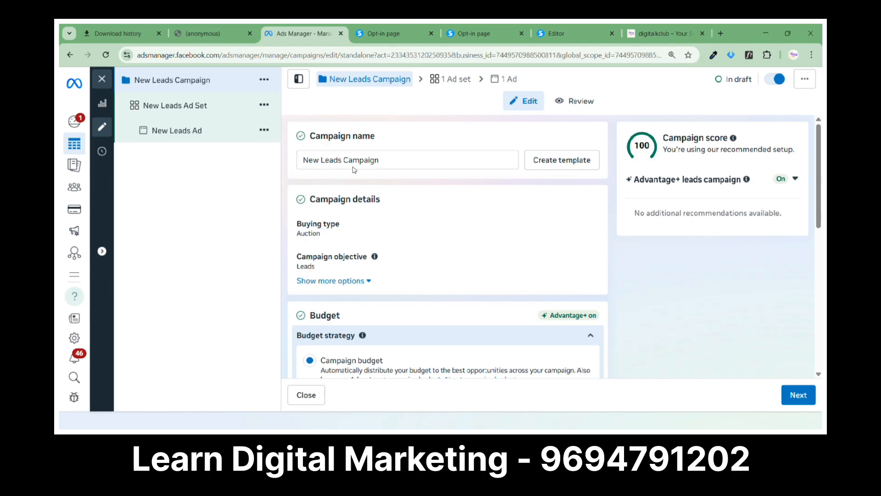
# Rename the campaign to 'Instant Form', copied from step 3 of the notes.
pyautogui.click(229, 33)
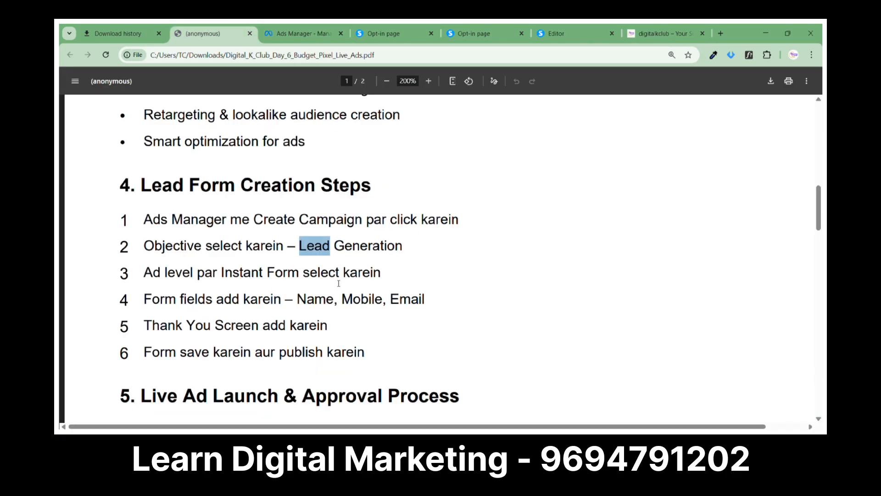
pyautogui.moveTo(221, 274); pyautogui.dragTo(307, 277)
pyautogui.hotkey('ctrl', 'c')
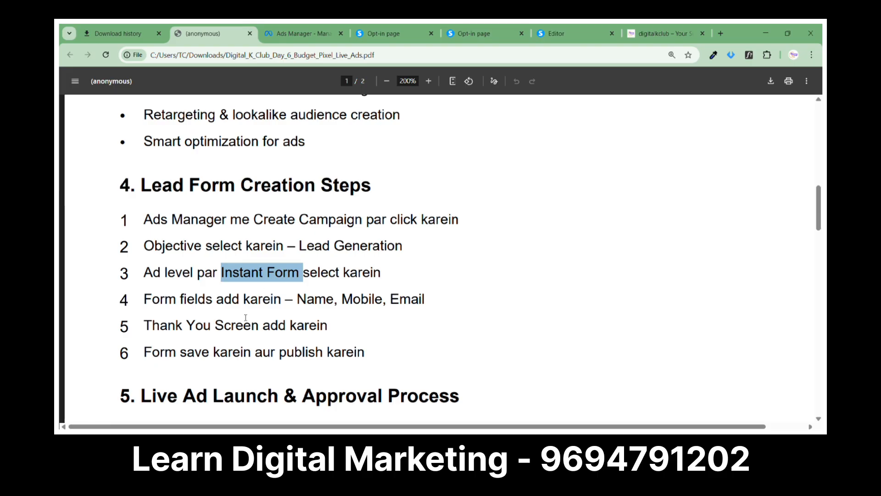
pyautogui.click(301, 33)
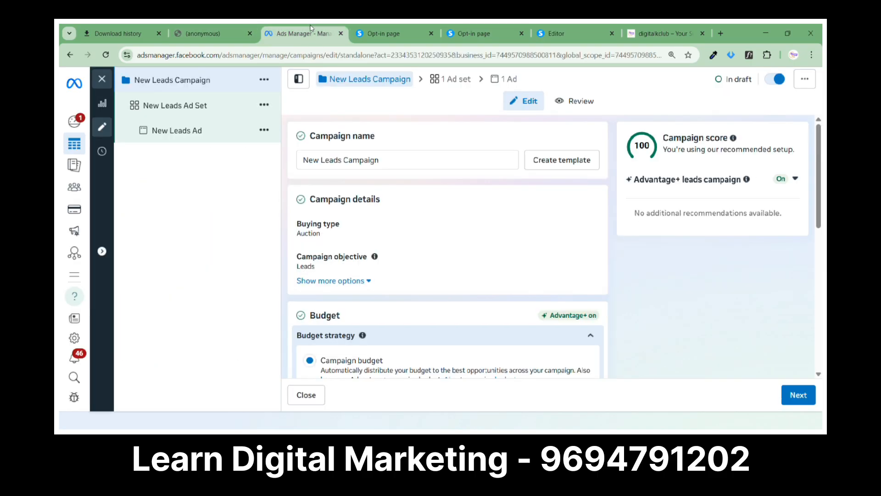
pyautogui.tripleClick(339, 163)
pyautogui.hotkey('ctrl', 'v')
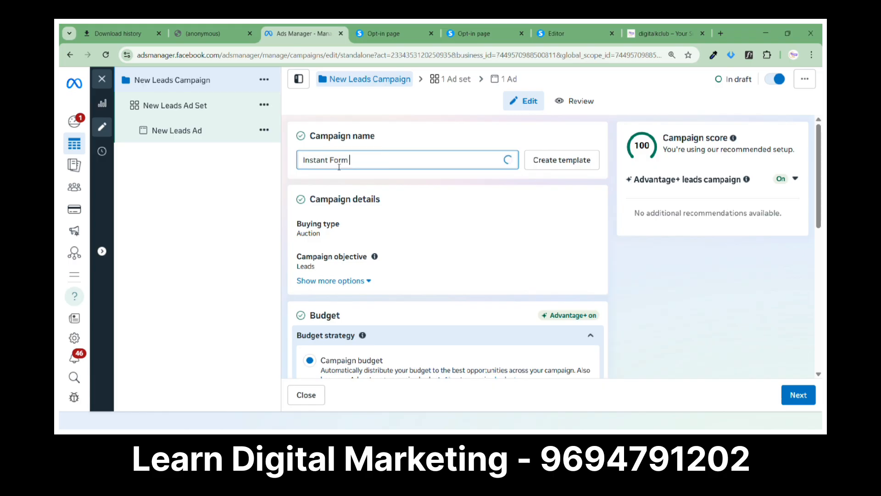
pyautogui.scroll(-4, 360, 177)
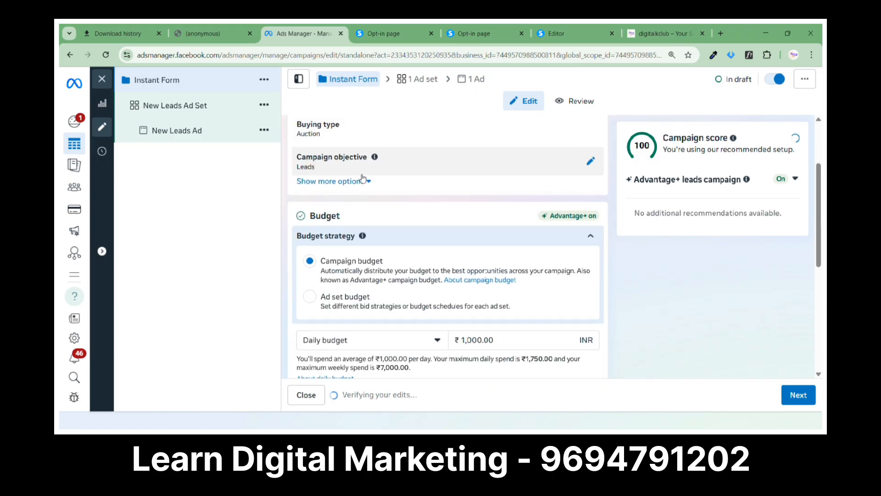
pyautogui.scroll(1, 360, 177)
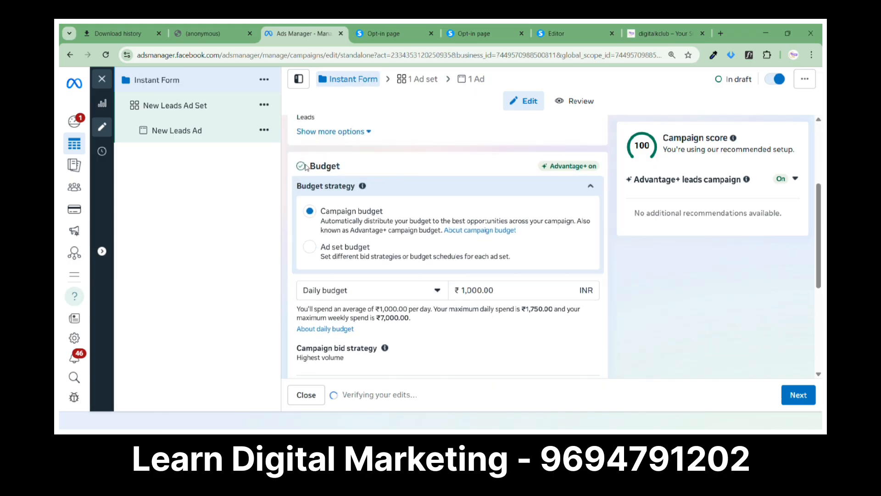
pyautogui.moveTo(309, 166); pyautogui.dragTo(336, 164)
pyautogui.click(340, 165)
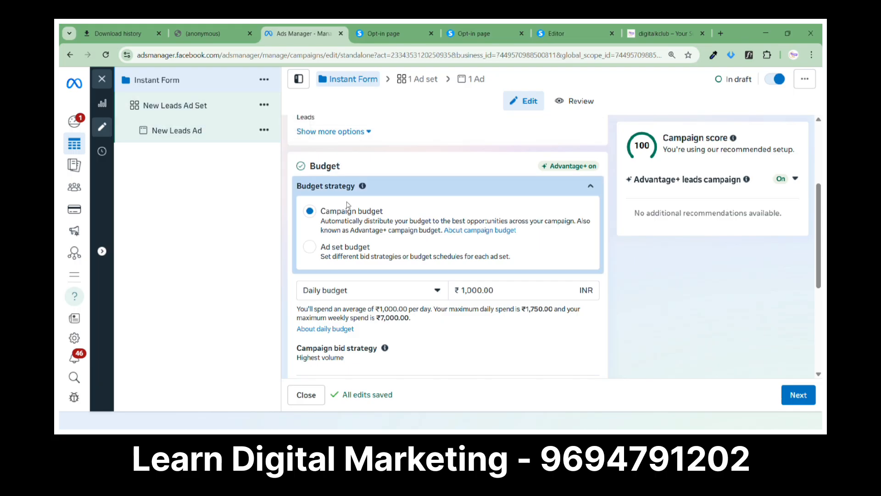
# Keep a campaign budget, set the daily budget to 50 INR, and declare no special ad category.
pyautogui.click(375, 249)
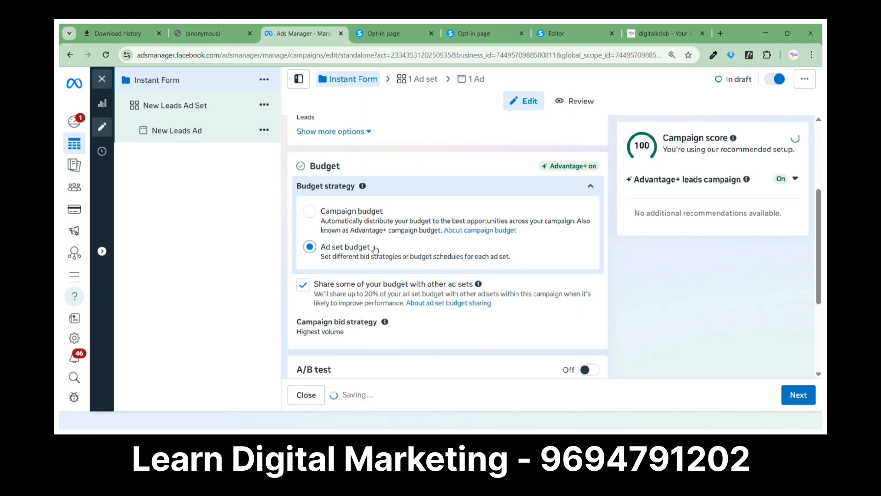
pyautogui.click(379, 213)
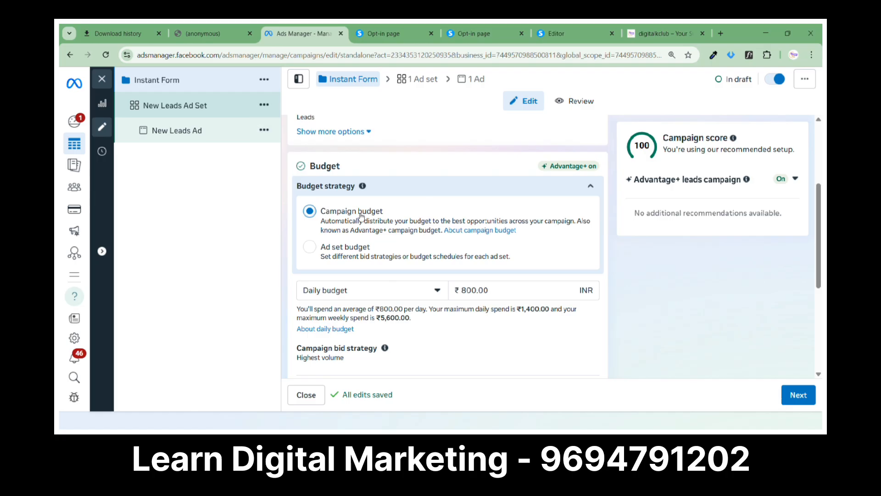
pyautogui.doubleClick(464, 291)
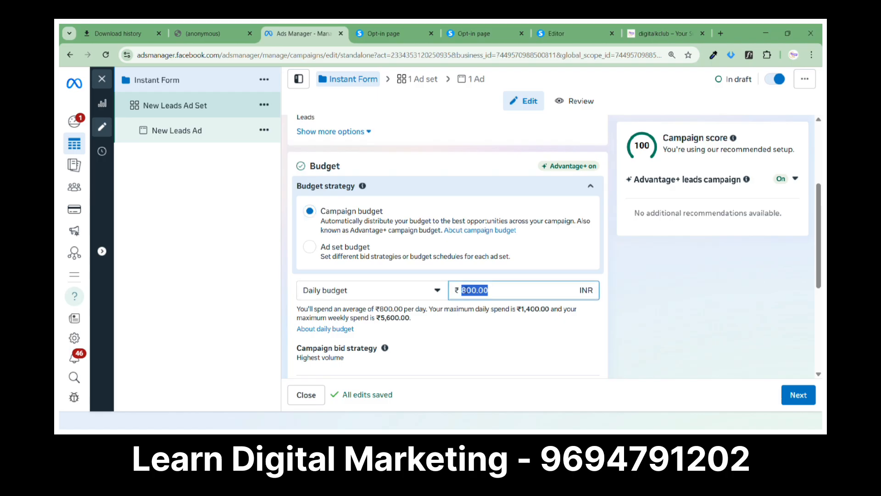
pyautogui.write('500')
pyautogui.scroll(-5, 475, 270)
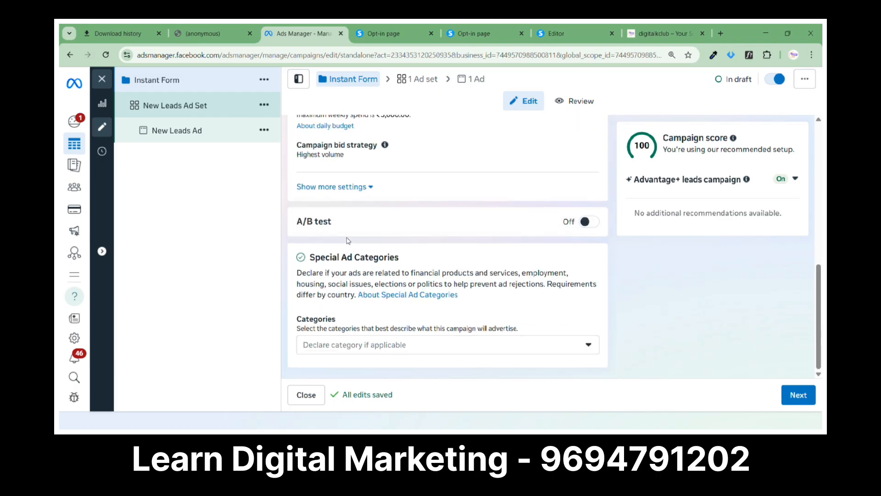
pyautogui.click(458, 352)
pyautogui.scroll(-2, 430, 235)
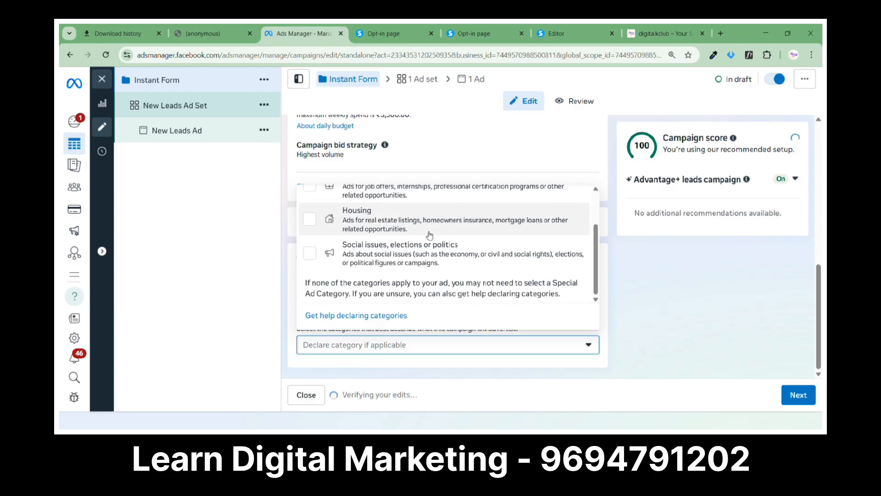
pyautogui.scroll(2, 430, 235)
pyautogui.click(646, 325)
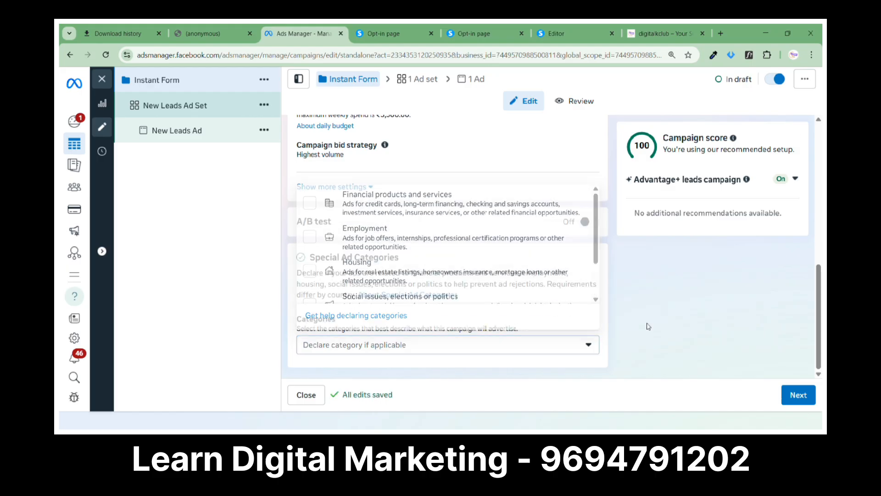
pyautogui.click(807, 396)
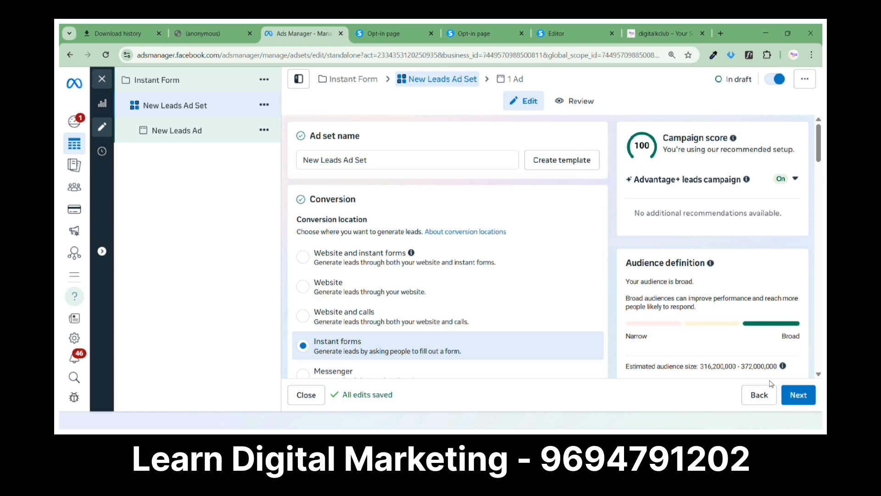
# Name the ad set 'Instant Form ad set', fixing the typo in the typed suffix.
pyautogui.tripleClick(330, 161)
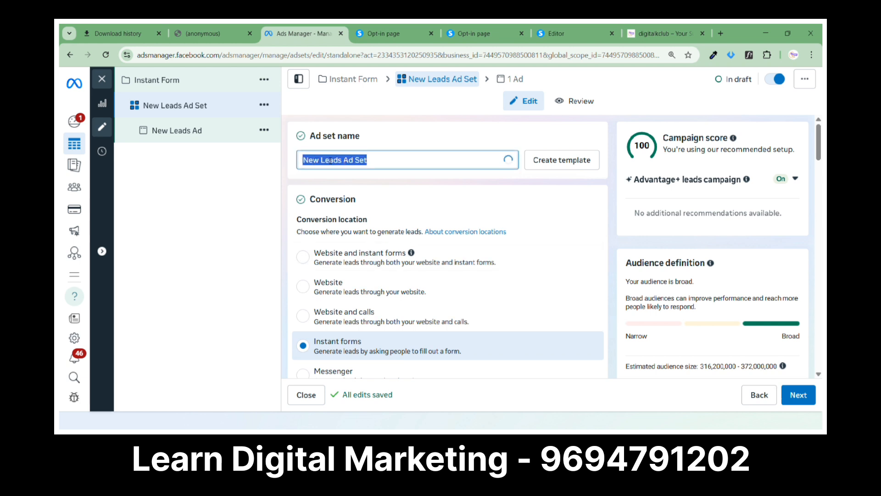
pyautogui.hotkey('ctrl', 'v')
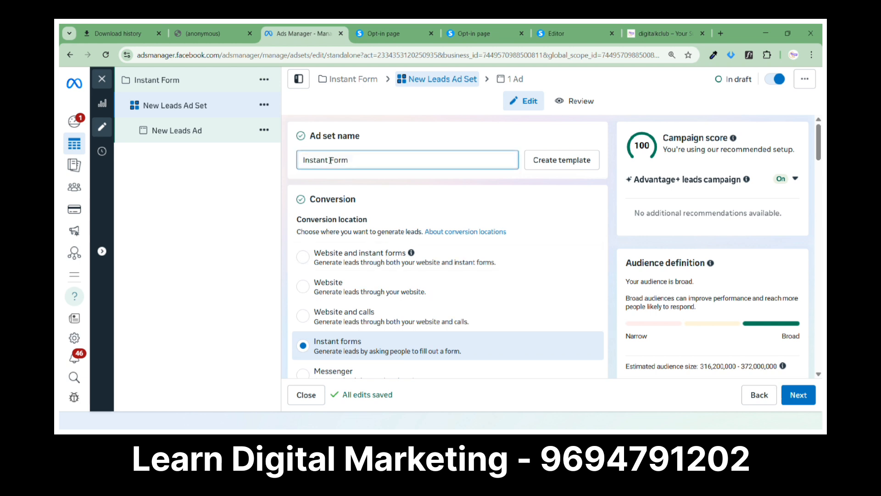
pyautogui.write('ad s')
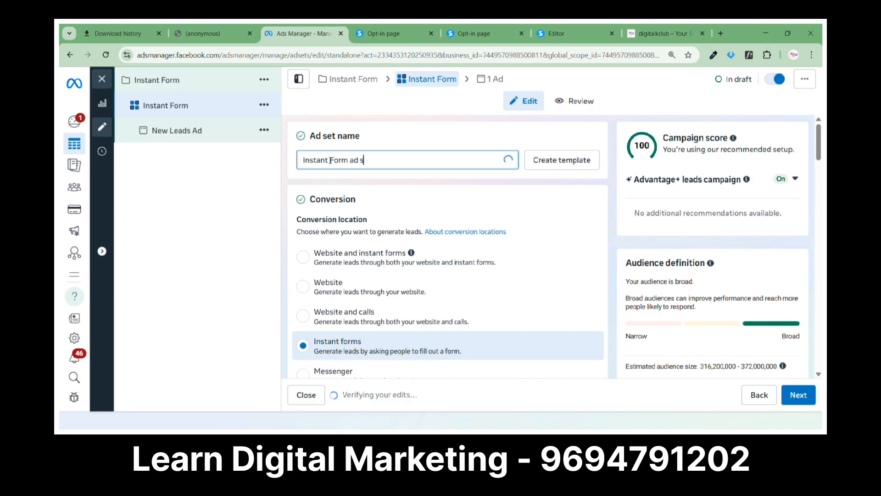
pyautogui.write('r')
pyautogui.write('y')
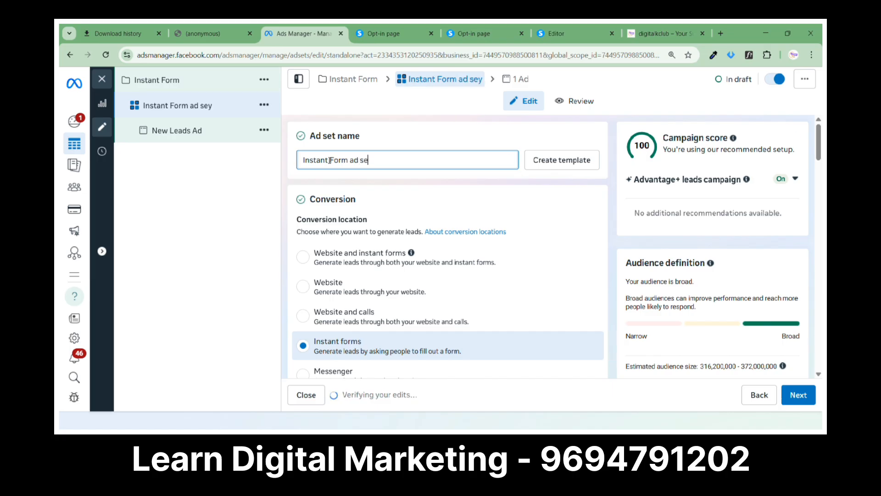
pyautogui.press('BackSpace')
pyautogui.write('t')
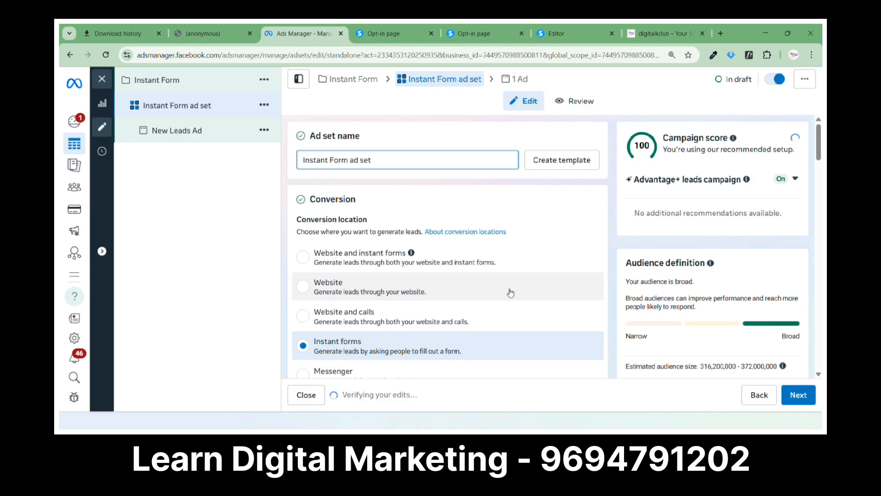
pyautogui.scroll(-1, 462, 299)
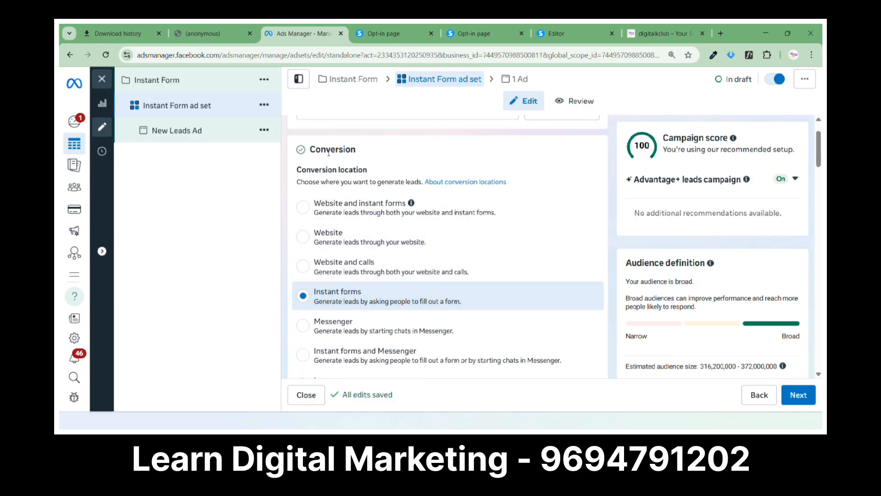
pyautogui.scroll(-2, 356, 233)
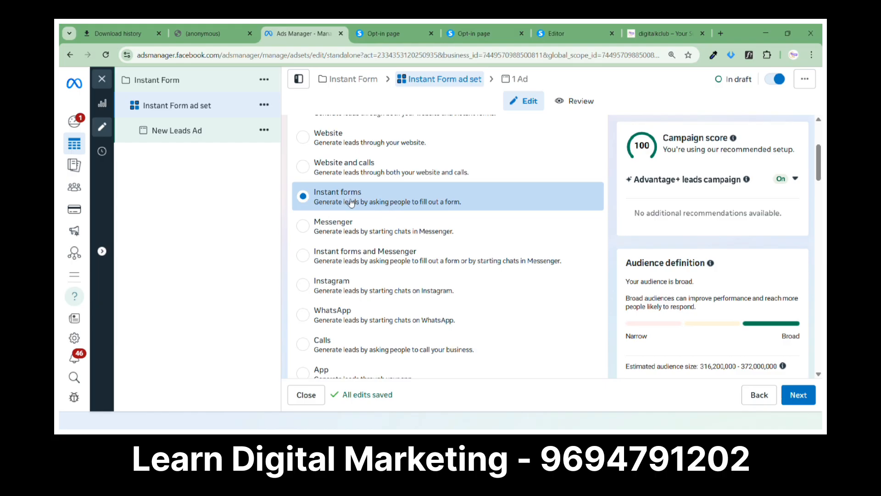
pyautogui.click(239, 29)
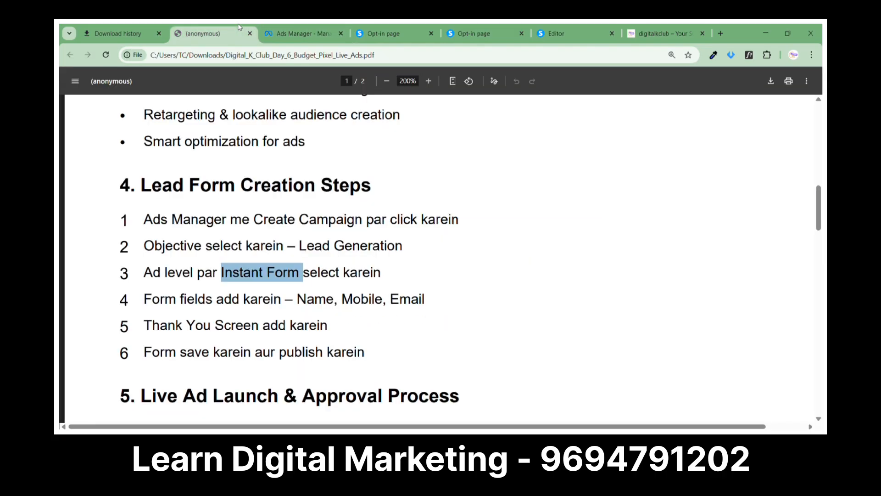
# Review step 3 of the notes, browse the Facebook Pages list and note the Lead Ads terms notice.
pyautogui.tripleClick(173, 280)
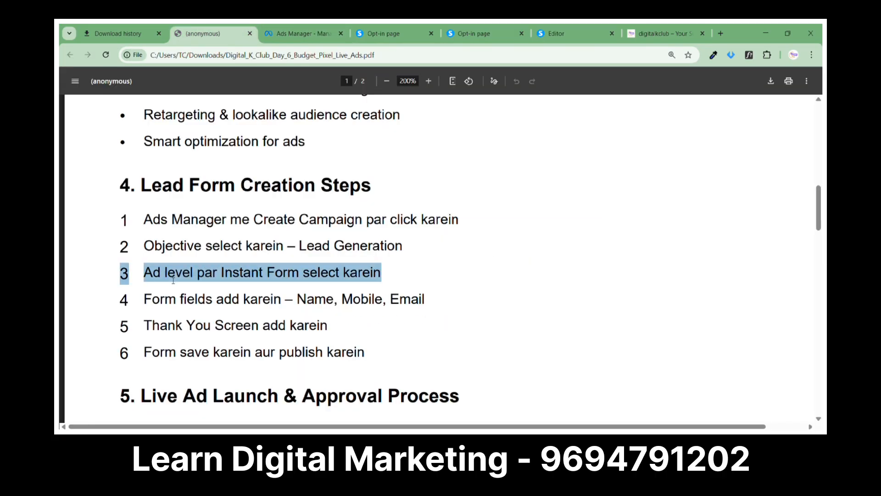
pyautogui.click(349, 278)
pyautogui.click(303, 33)
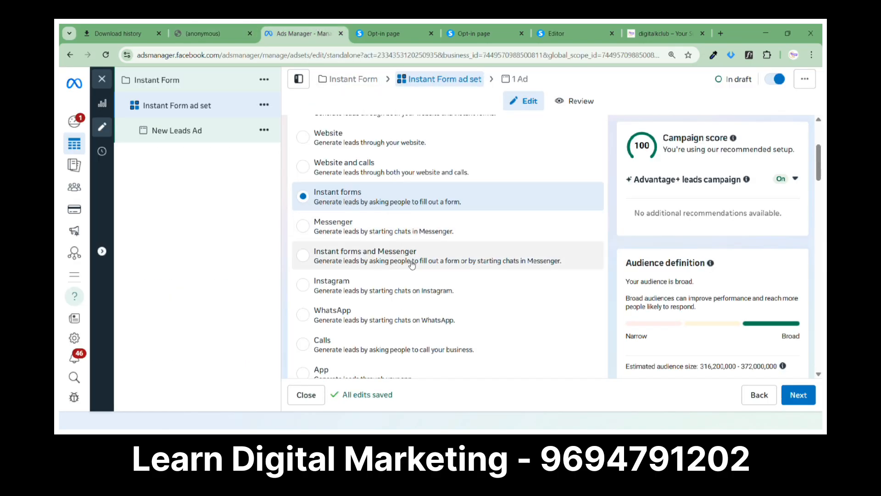
pyautogui.scroll(-5, 412, 265)
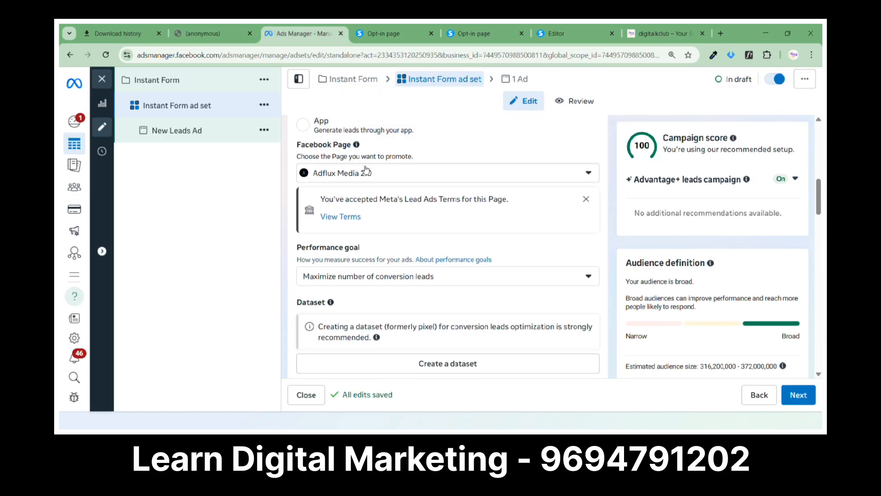
pyautogui.click(377, 174)
pyautogui.click(381, 215)
pyautogui.scroll(-5, 469, 273)
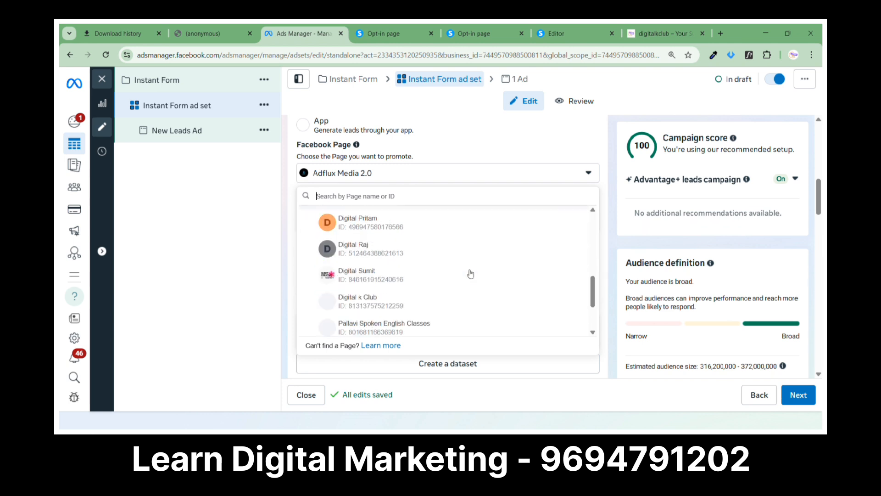
pyautogui.click(456, 173)
pyautogui.scroll(-1, 419, 254)
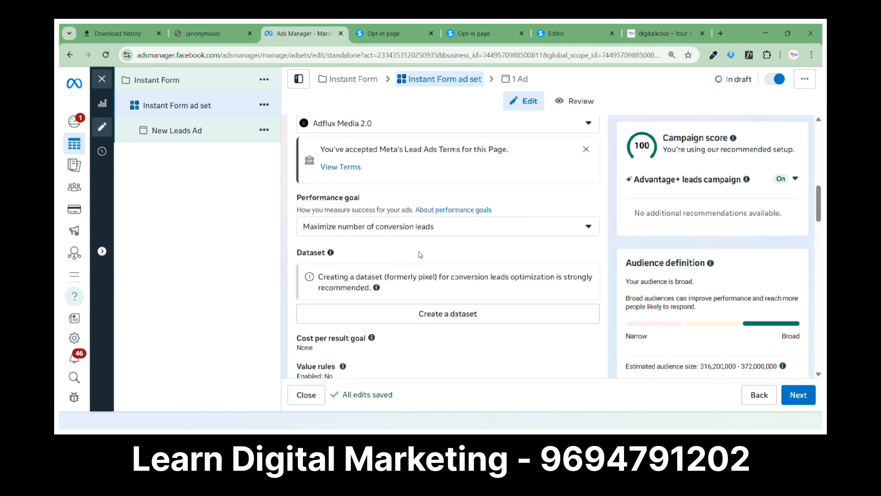
pyautogui.scroll(-5, 404, 193)
pyautogui.scroll(5, 418, 227)
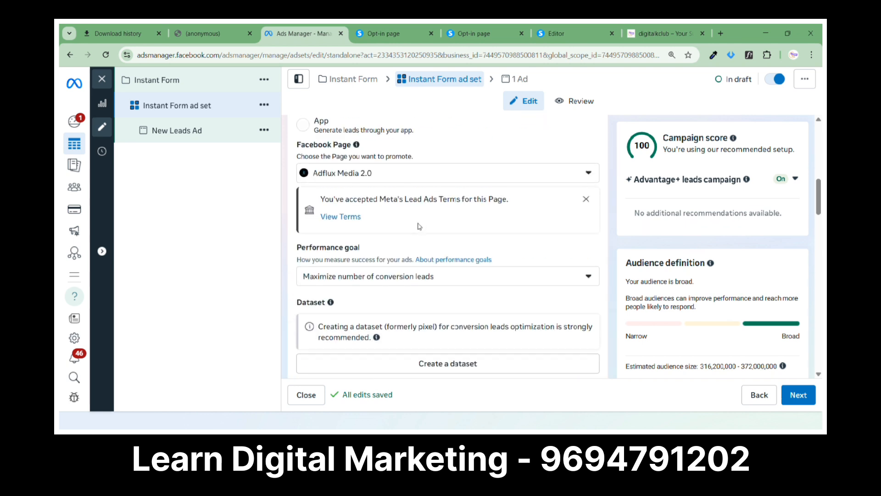
pyautogui.scroll(1, 358, 225)
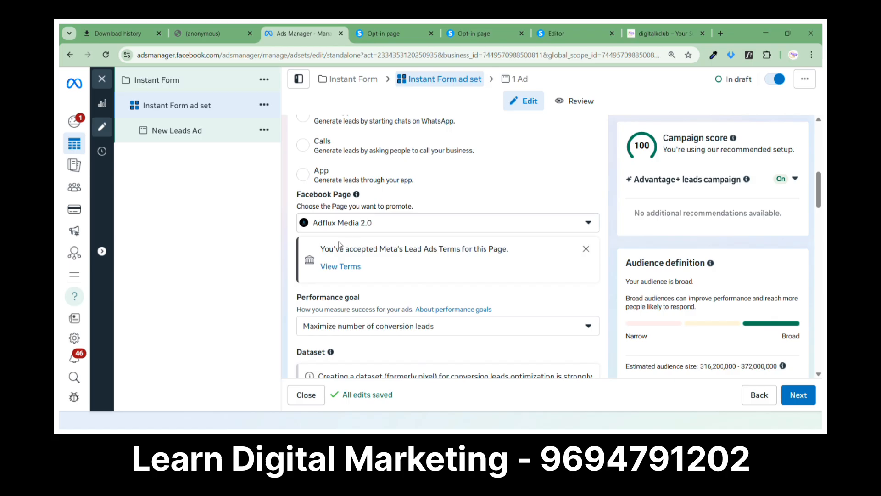
pyautogui.moveTo(320, 249); pyautogui.dragTo(509, 260)
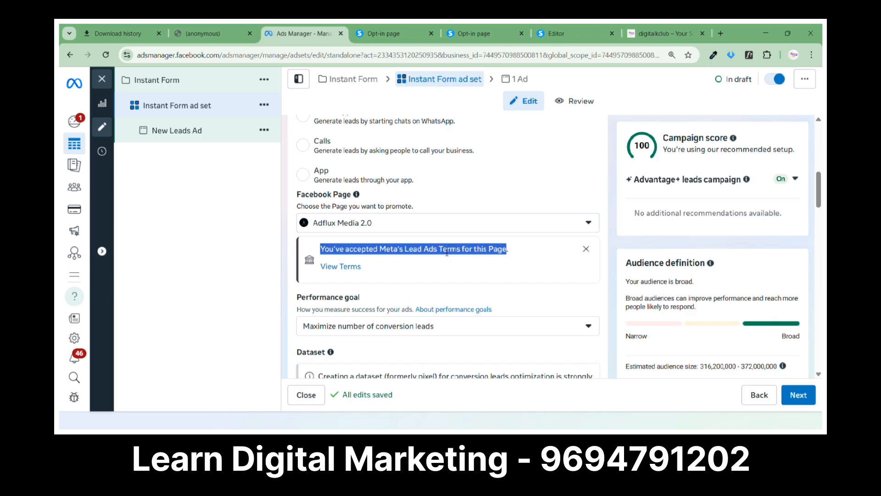
pyautogui.click(350, 251)
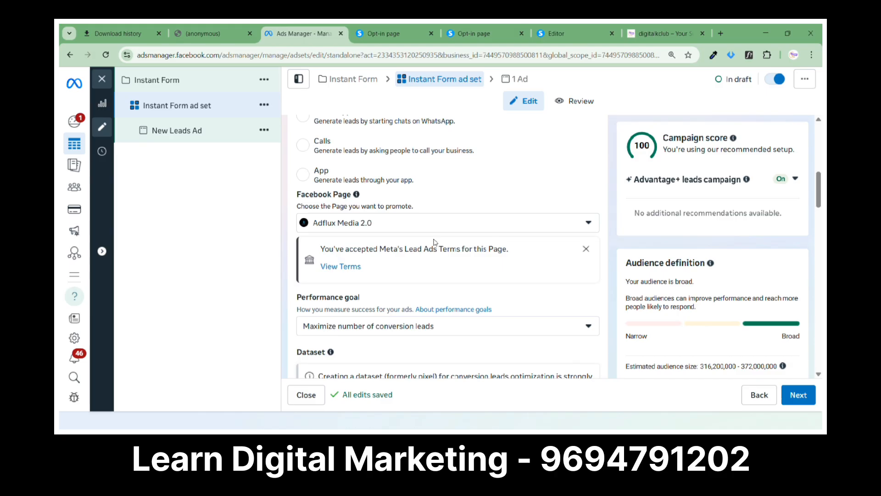
# Switch the ad set to another personal Facebook Page and agree to its Lead Ads terms.
pyautogui.click(436, 222)
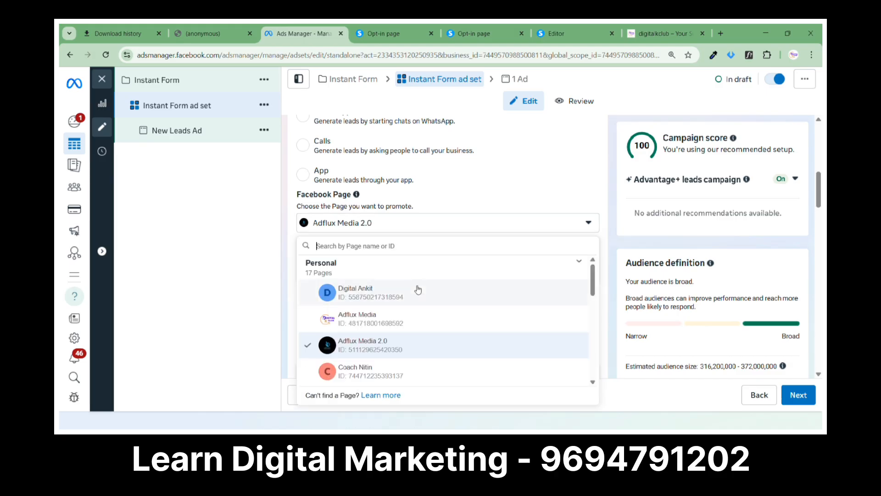
pyautogui.click(410, 302)
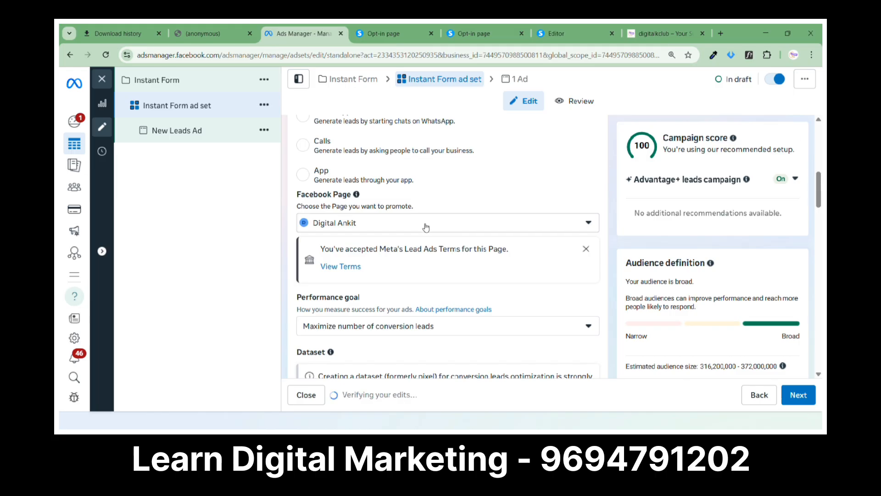
pyautogui.click(448, 222)
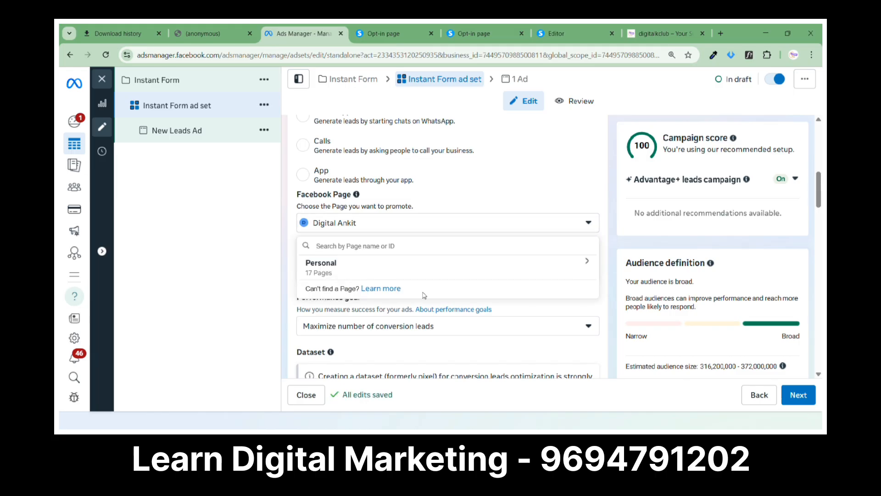
pyautogui.click(401, 268)
pyautogui.scroll(-5, 409, 321)
pyautogui.scroll(-1, 412, 325)
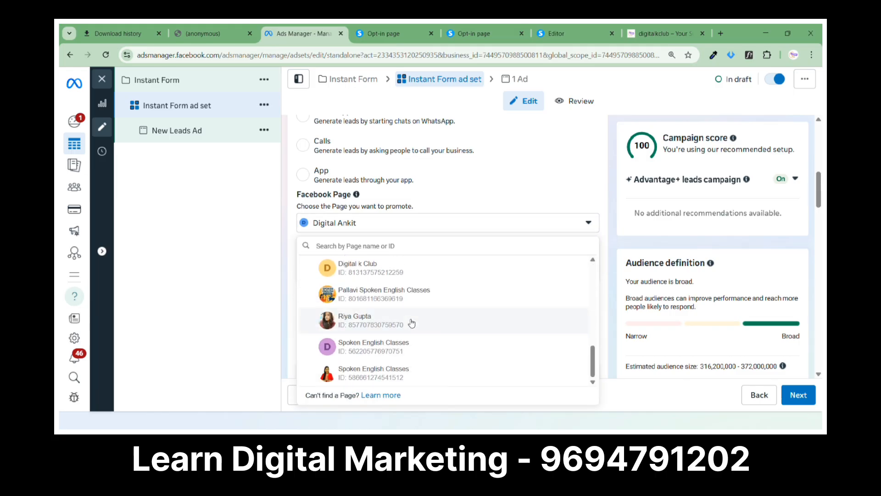
pyautogui.click(412, 321)
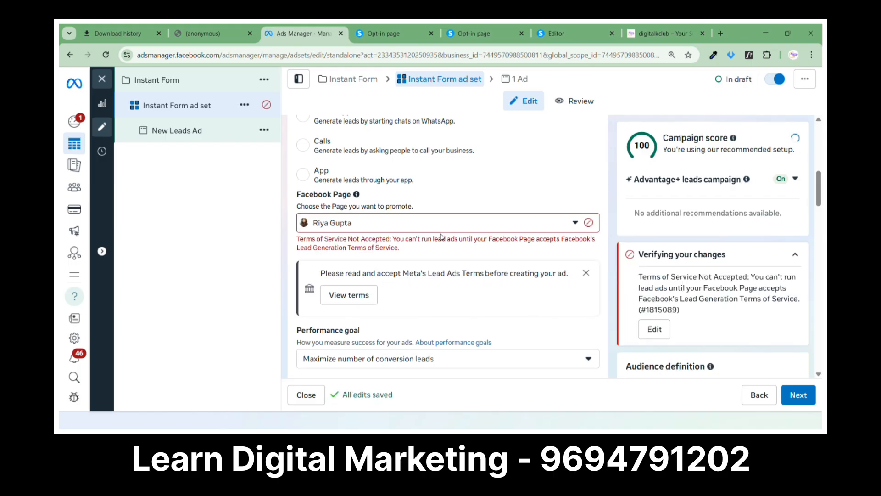
pyautogui.moveTo(297, 247); pyautogui.dragTo(407, 250)
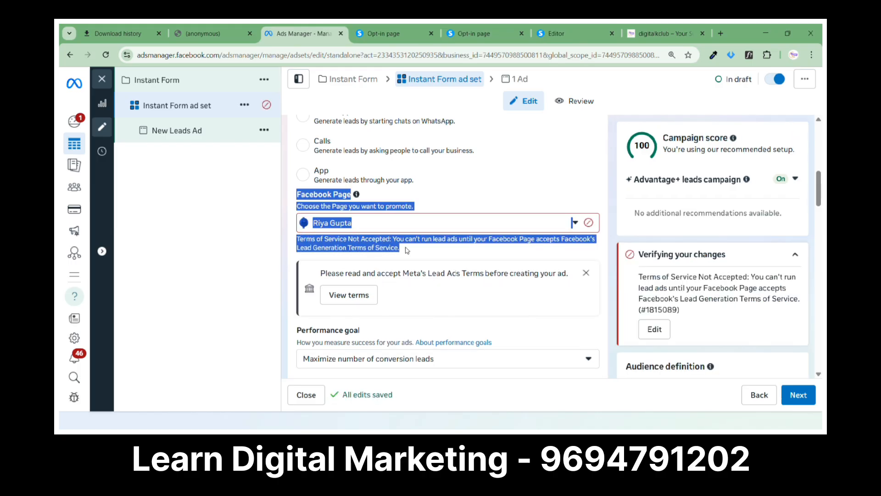
pyautogui.click(413, 250)
pyautogui.click(366, 301)
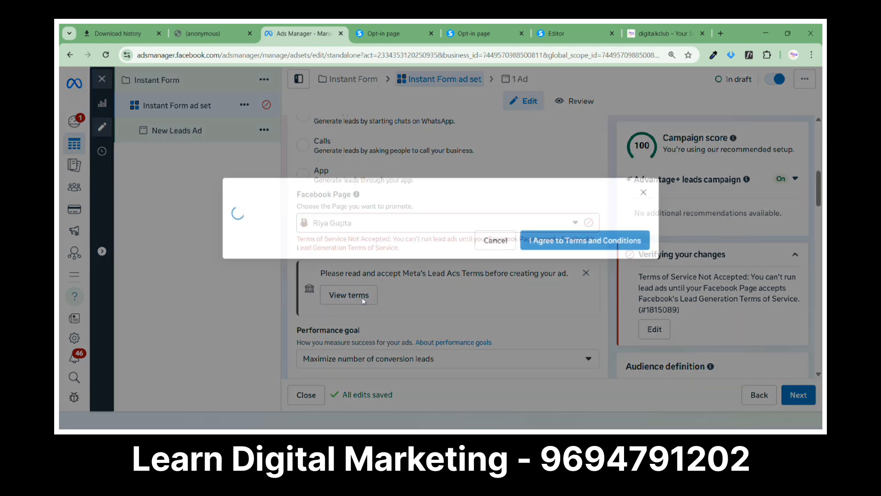
pyautogui.click(545, 366)
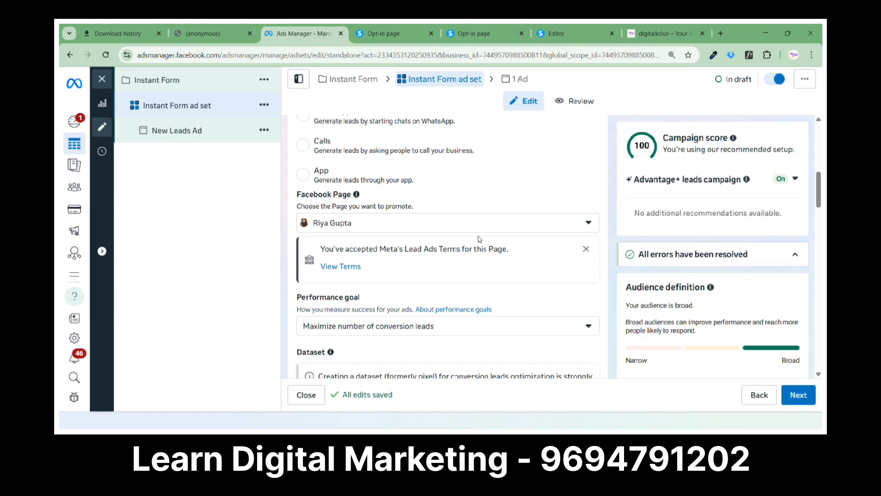
# Schedule the ad set to start Dec 25, 2025 and end December 31, 2025.
pyautogui.scroll(-6, 480, 239)
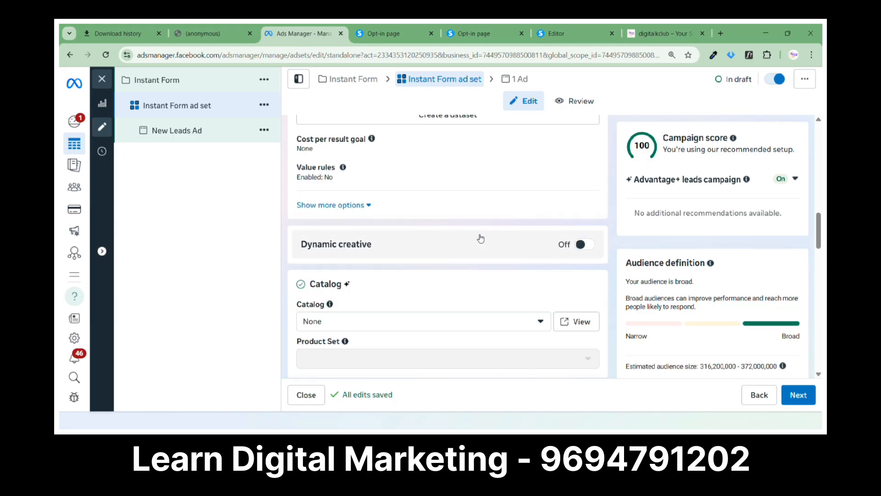
pyautogui.scroll(-4, 480, 238)
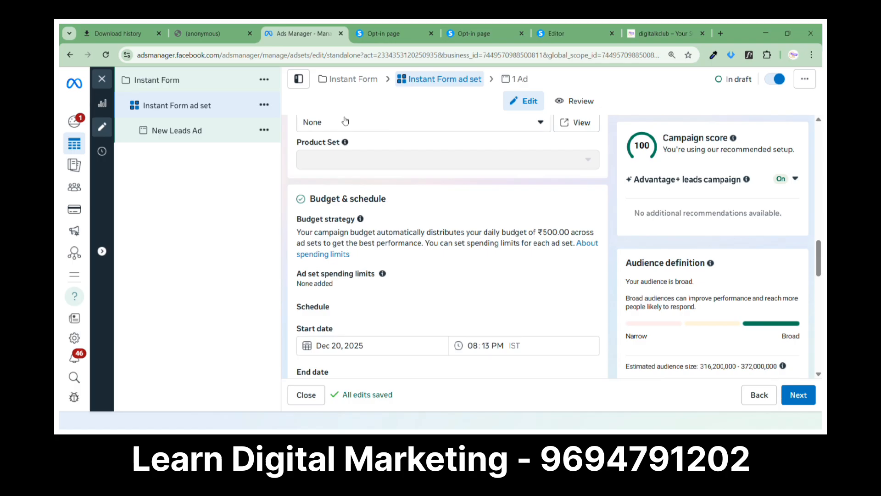
pyautogui.scroll(-3, 444, 278)
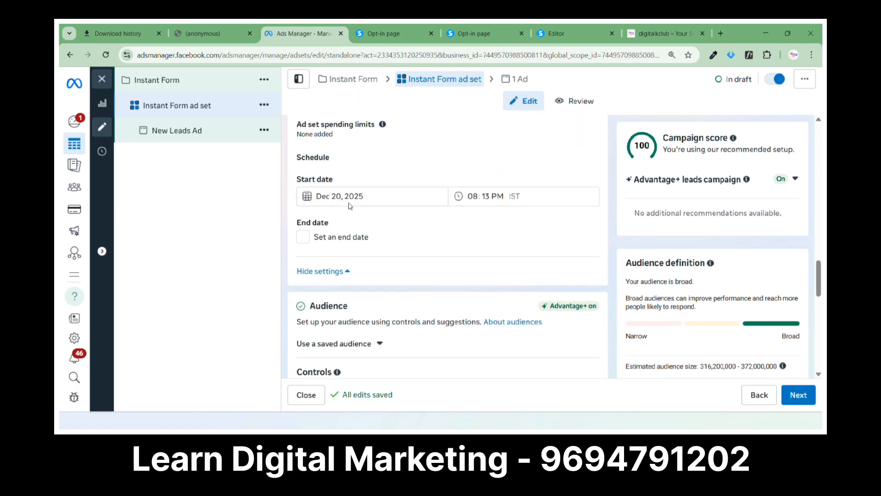
pyautogui.click(343, 236)
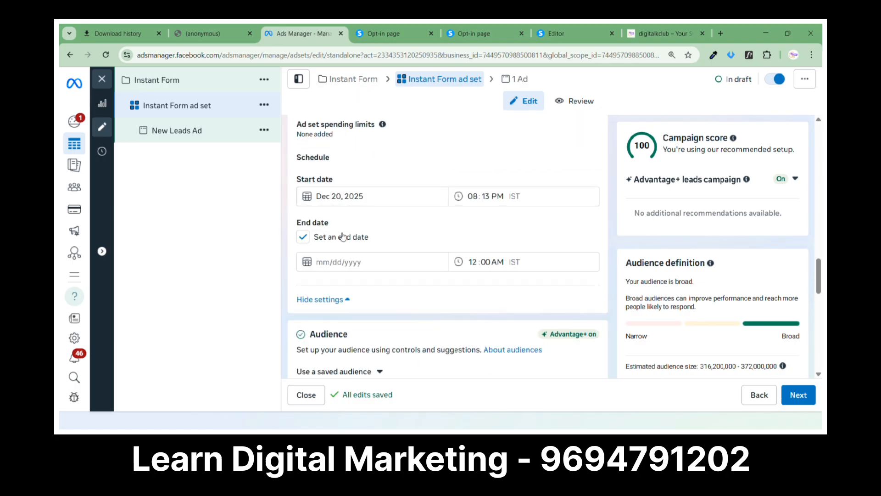
pyautogui.click(343, 197)
pyautogui.click(383, 302)
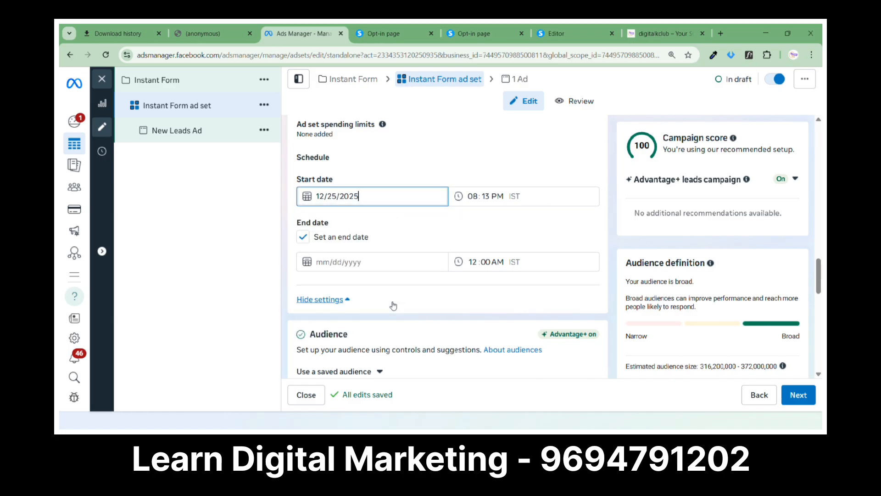
pyautogui.click(350, 238)
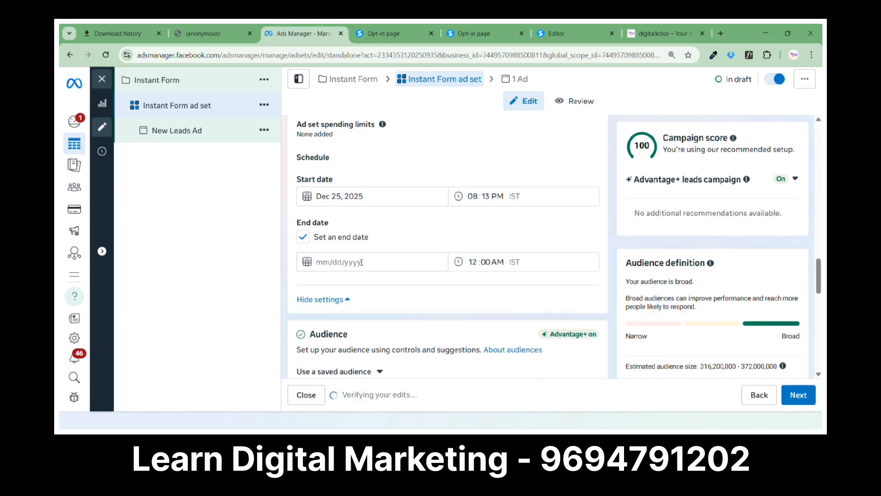
pyautogui.click(361, 262)
pyautogui.click(366, 386)
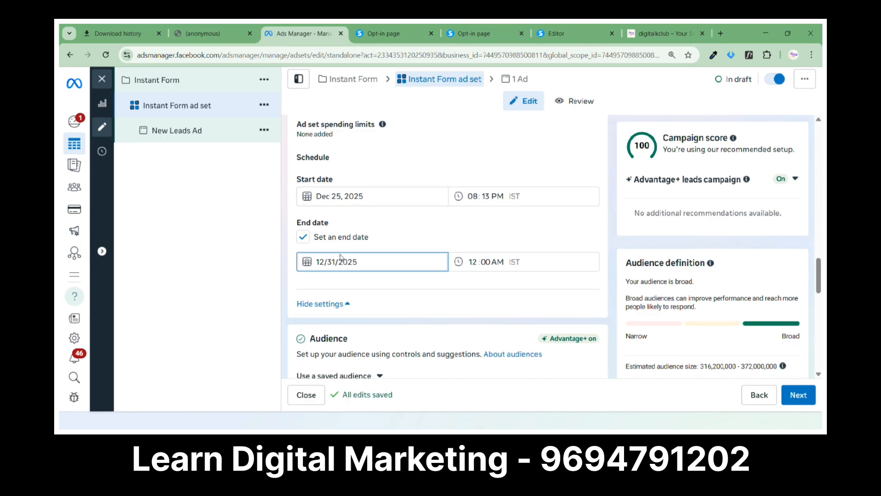
# Commit the end date and look through the ad set's Audience section.
pyautogui.scroll(-5, 458, 262)
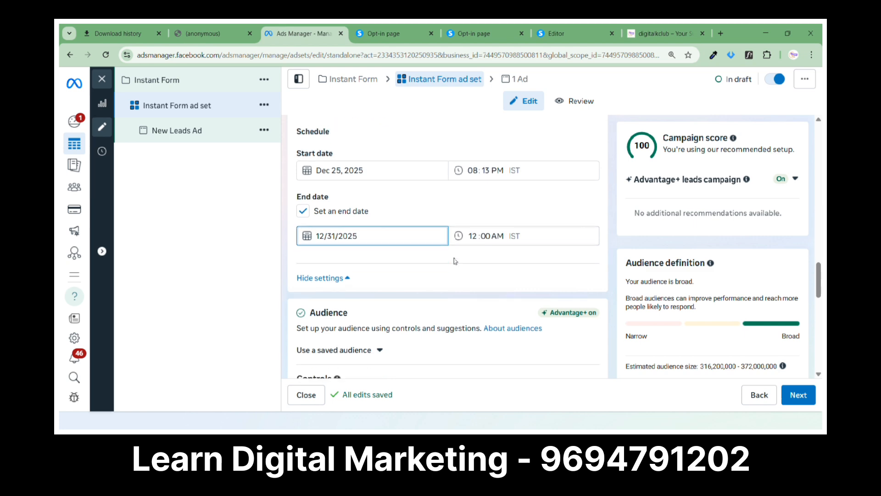
pyautogui.scroll(2, 458, 262)
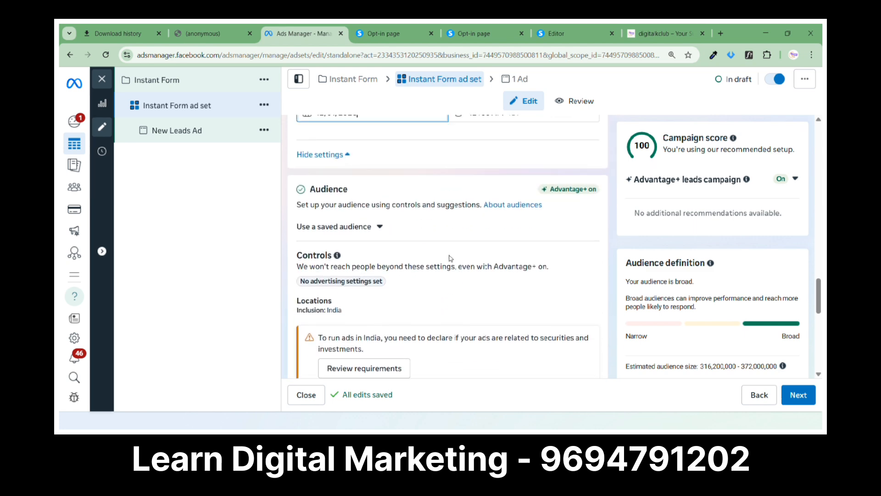
pyautogui.click(353, 196)
pyautogui.doubleClick(347, 193)
pyautogui.scroll(-4, 452, 241)
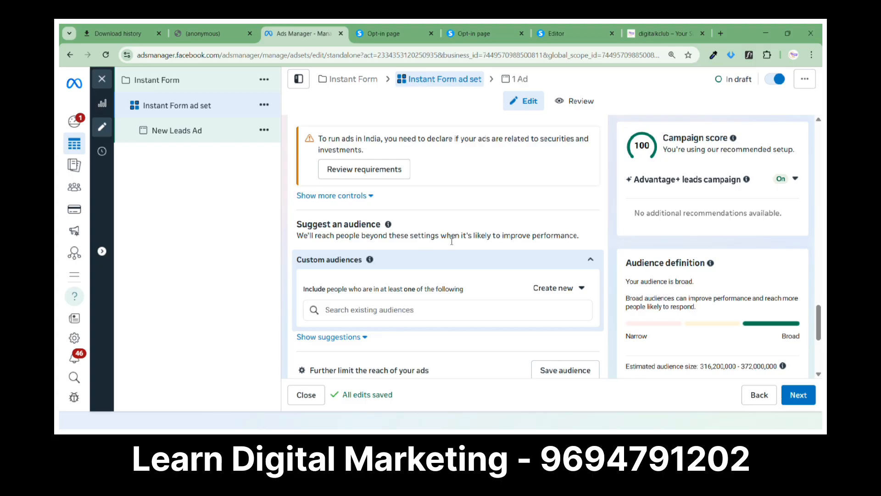
pyautogui.scroll(-5, 452, 241)
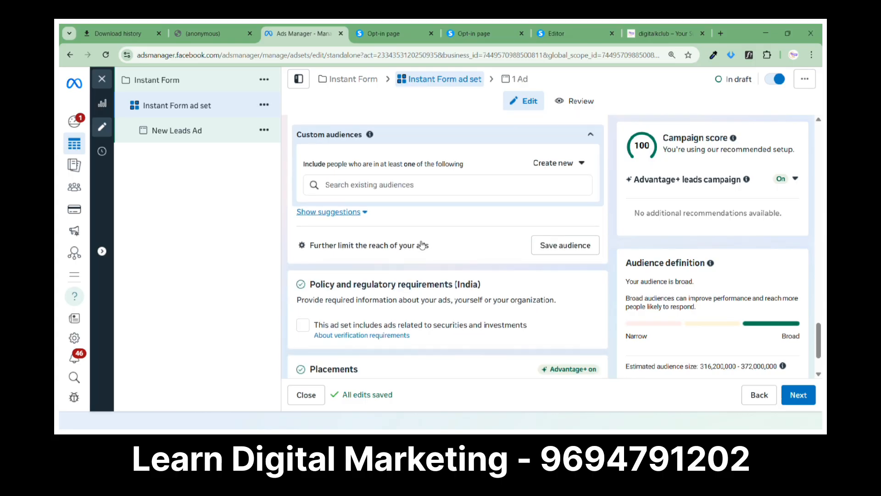
pyautogui.scroll(5, 513, 234)
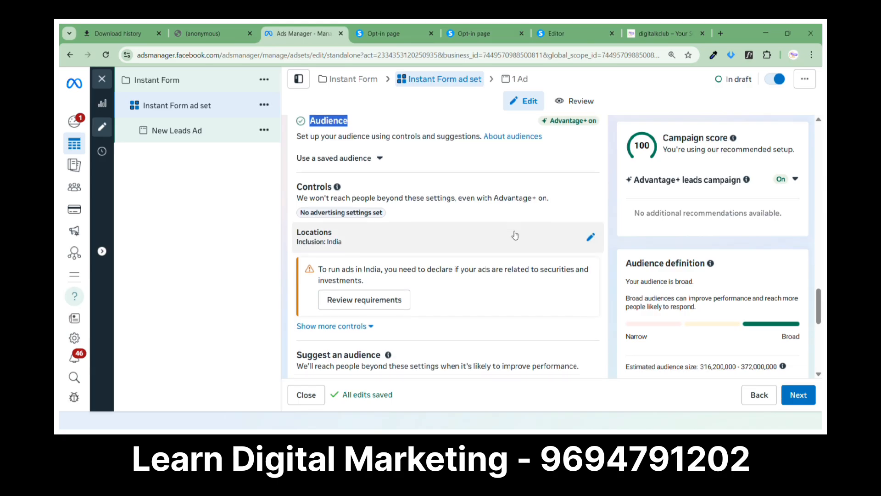
pyautogui.scroll(-2, 513, 235)
pyautogui.scroll(-4, 516, 234)
pyautogui.scroll(-1, 516, 235)
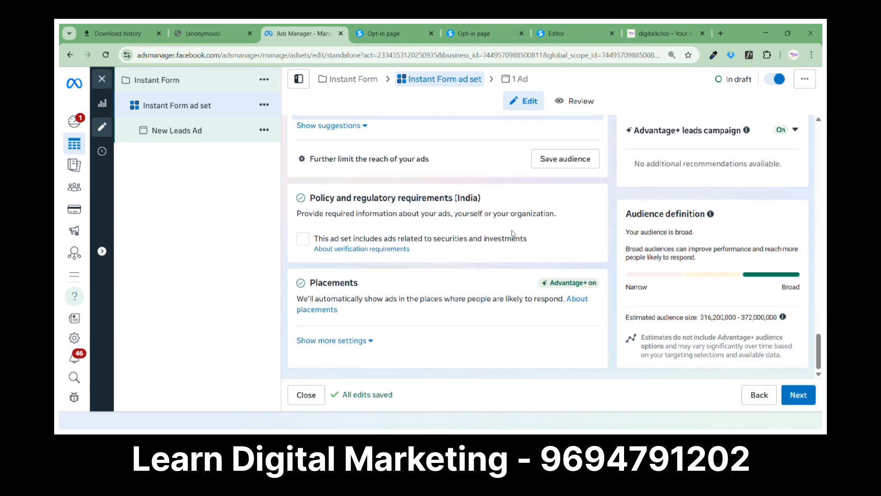
pyautogui.scroll(5, 505, 235)
pyautogui.scroll(-5, 385, 225)
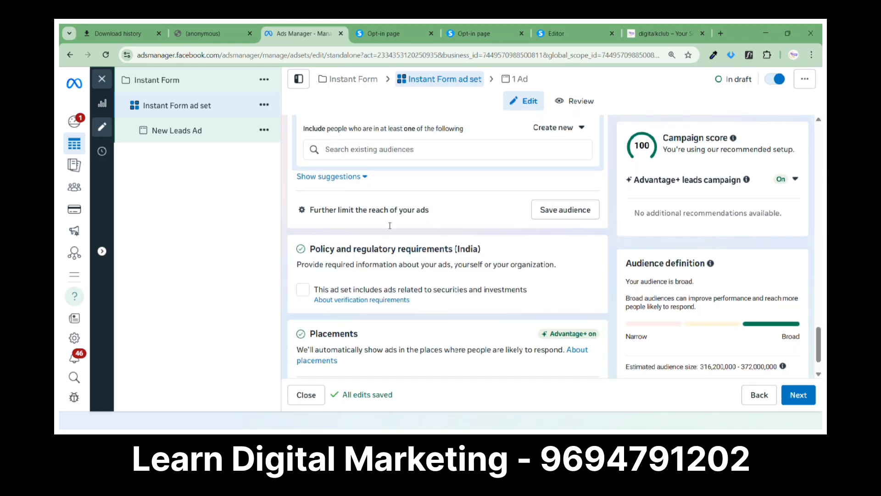
pyautogui.scroll(3, 419, 228)
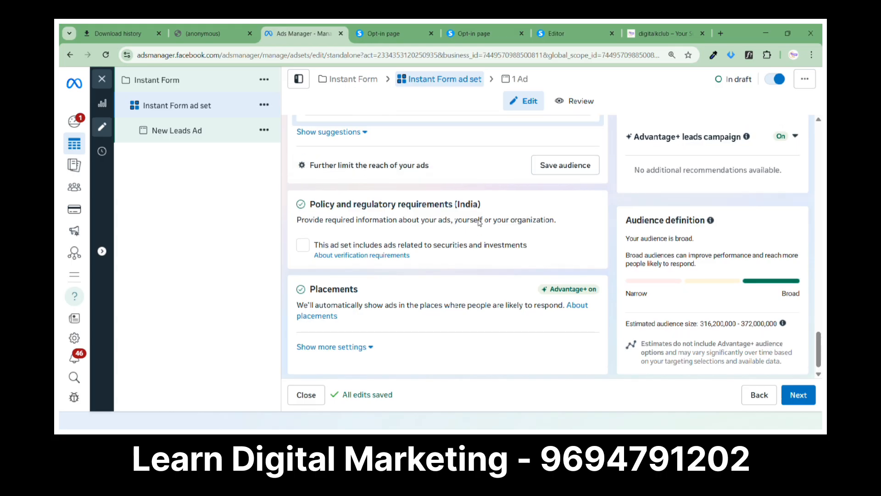
# Reveal suggested audience defaults (age 18–65+, all genders, all detailed targeting) and reach Placements.
pyautogui.click(344, 277)
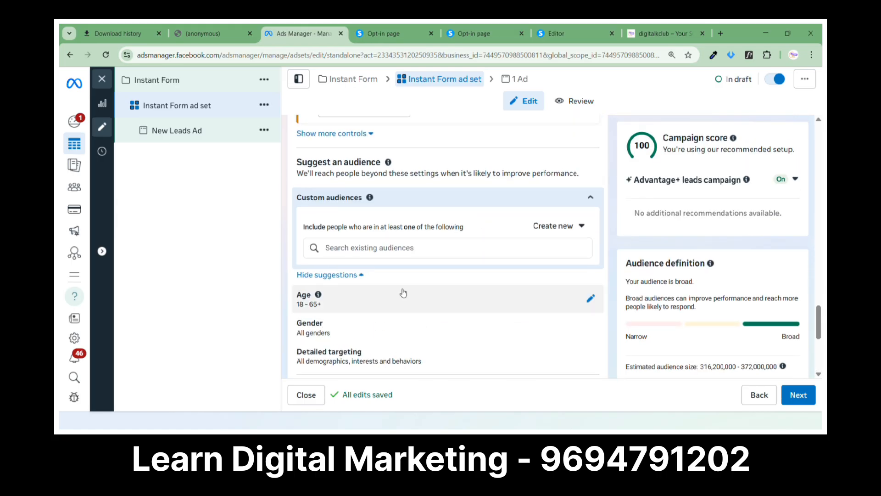
pyautogui.scroll(-3, 491, 287)
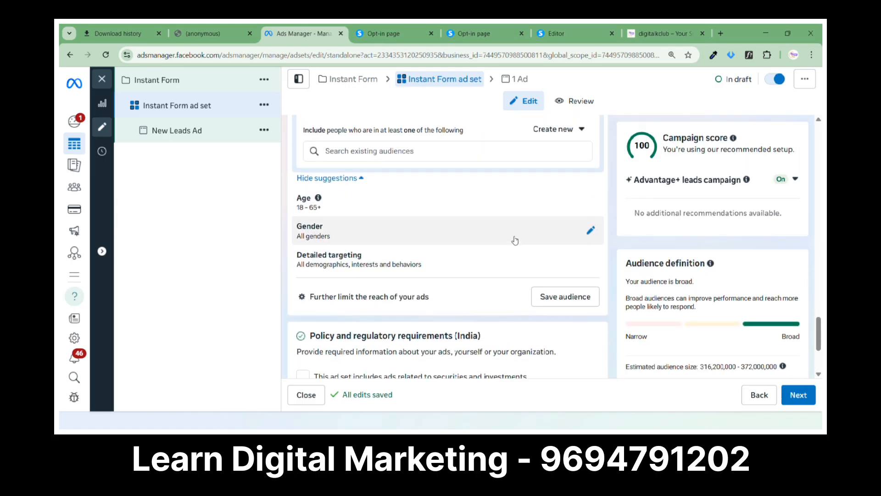
pyautogui.scroll(5, 514, 238)
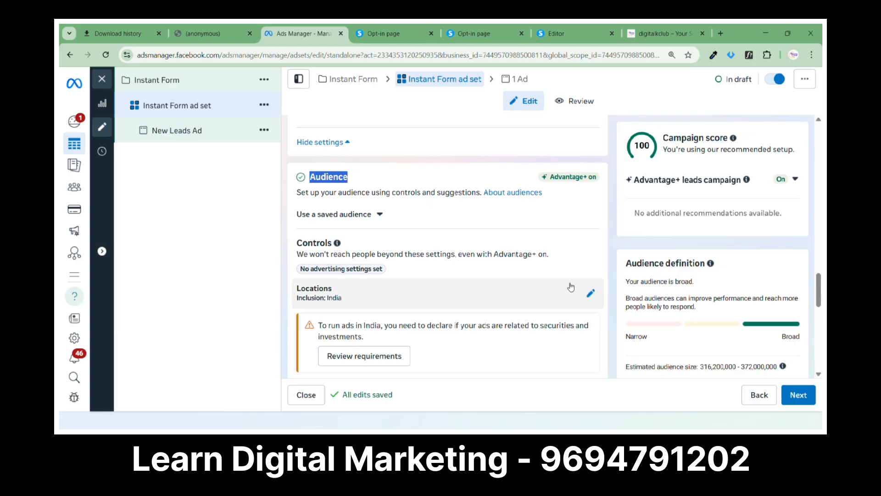
pyautogui.click(571, 288)
pyautogui.scroll(-5, 502, 269)
pyautogui.scroll(-3, 503, 269)
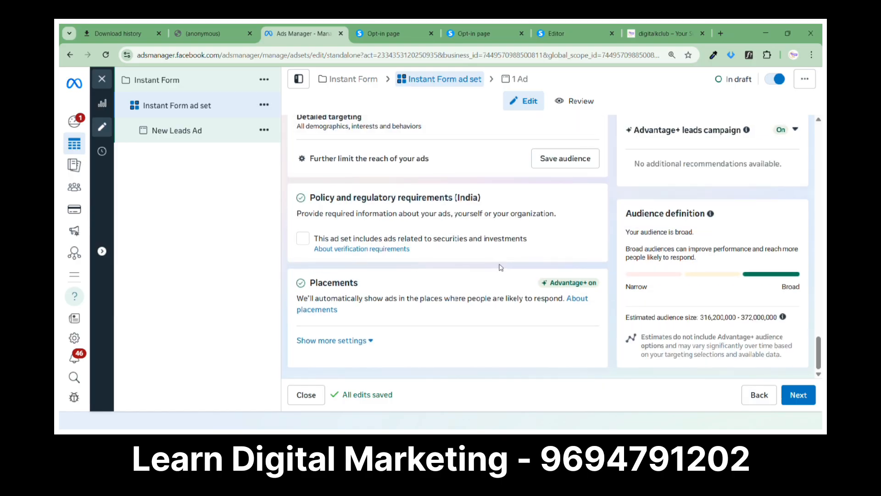
pyautogui.tripleClick(389, 288)
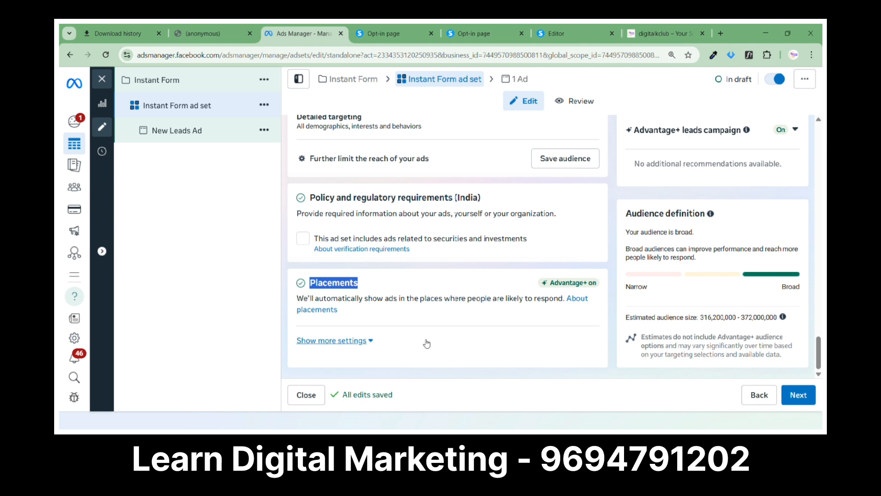
# Limit placement devices to Mobile only by unchecking Desktop, keeping all mobile devices.
pyautogui.click(370, 341)
pyautogui.scroll(-3, 478, 257)
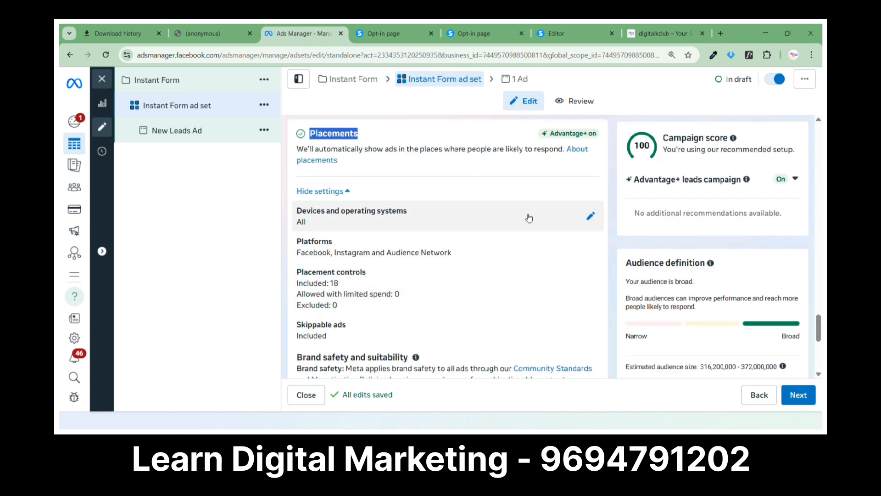
pyautogui.click(529, 218)
pyautogui.click(436, 248)
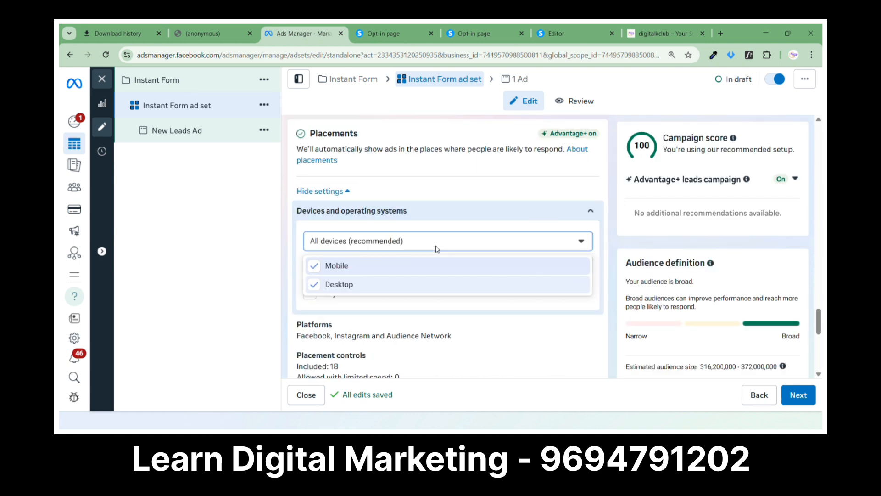
pyautogui.click(436, 248)
pyautogui.click(436, 248)
pyautogui.click(403, 284)
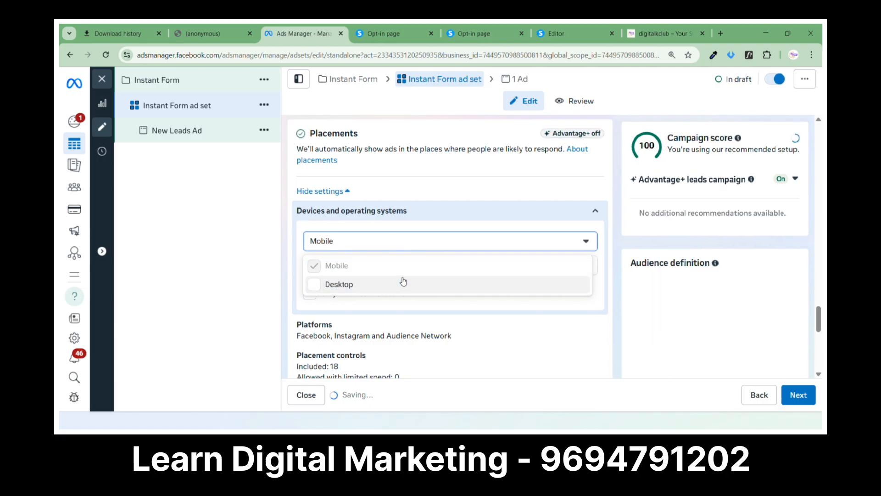
pyautogui.click(410, 262)
pyautogui.click(411, 285)
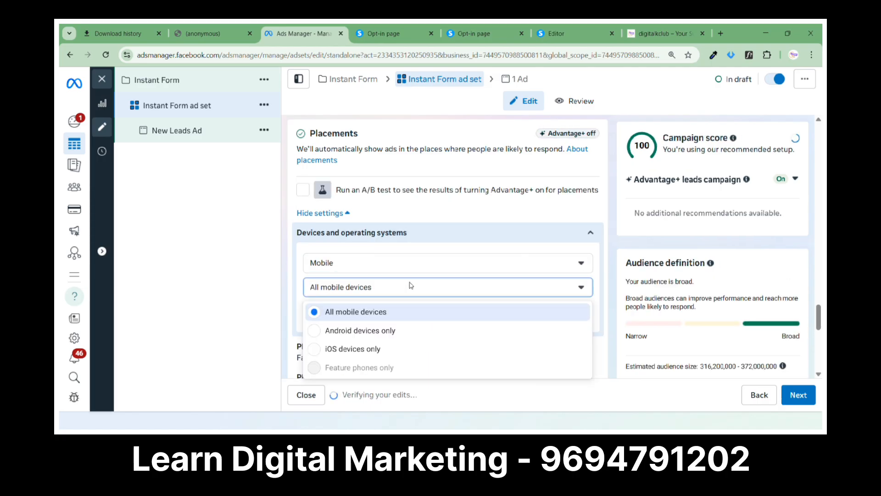
pyautogui.click(429, 313)
# Remove Audience Network so only Facebook and Instagram platforms remain.
pyautogui.scroll(-3, 443, 294)
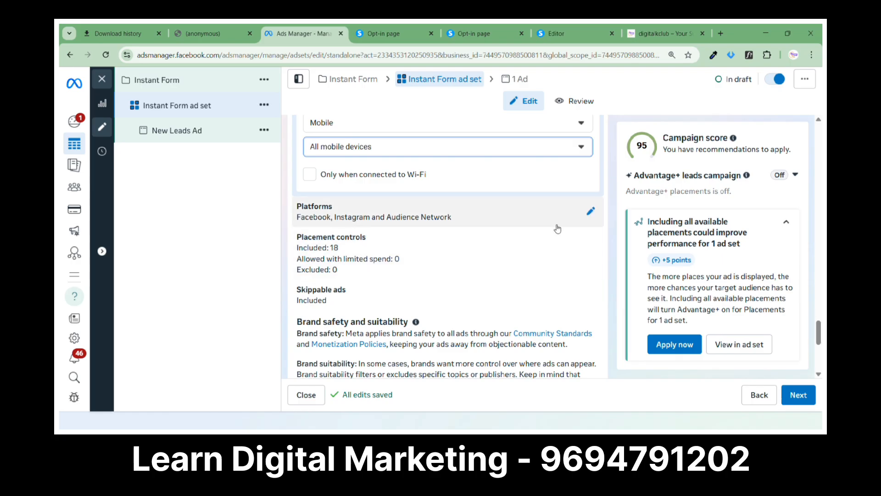
pyautogui.click(586, 225)
pyautogui.scroll(1, 504, 230)
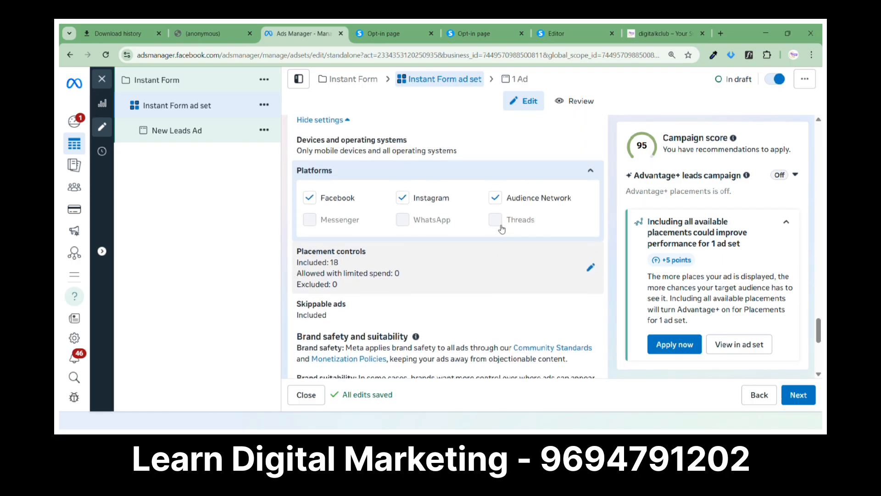
pyautogui.click(497, 202)
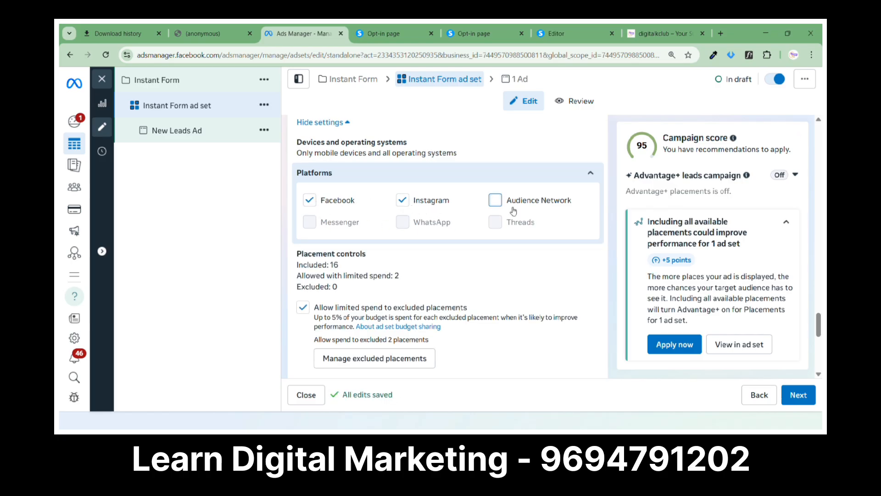
pyautogui.scroll(-2, 514, 212)
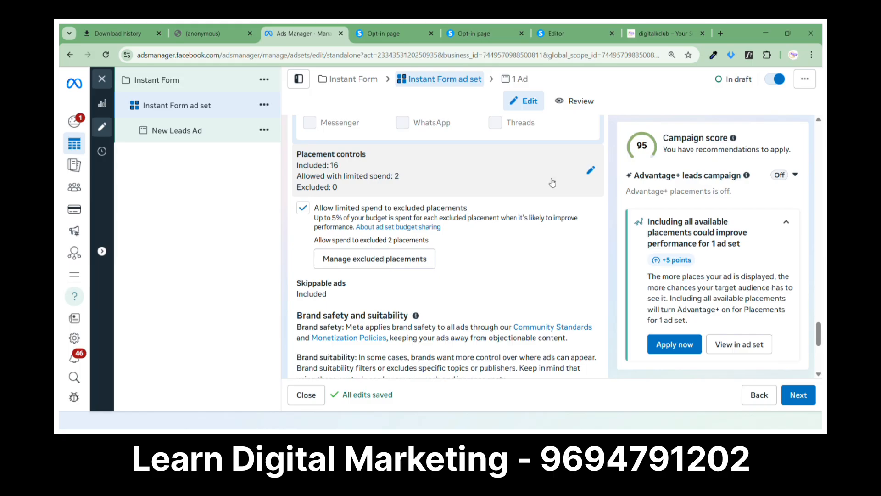
# Open the individual placement list and expand the Feeds placements.
pyautogui.click(590, 171)
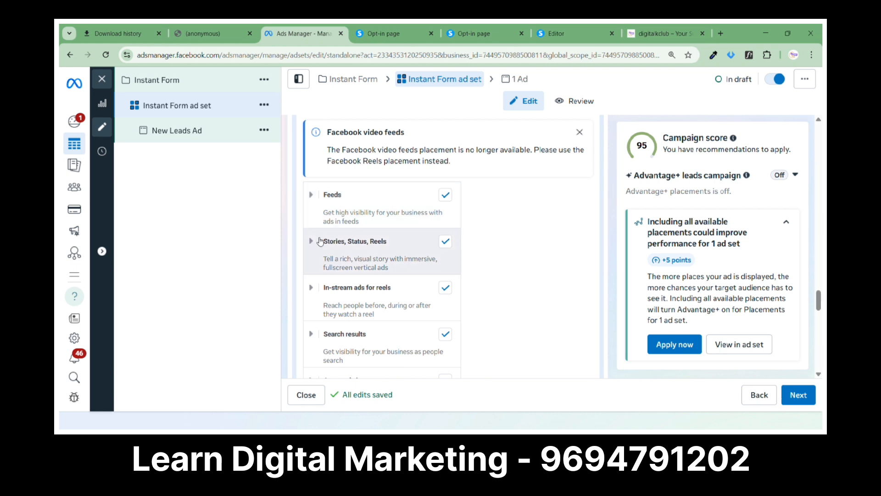
pyautogui.scroll(-5, 319, 253)
pyautogui.scroll(5, 319, 252)
pyautogui.click(312, 195)
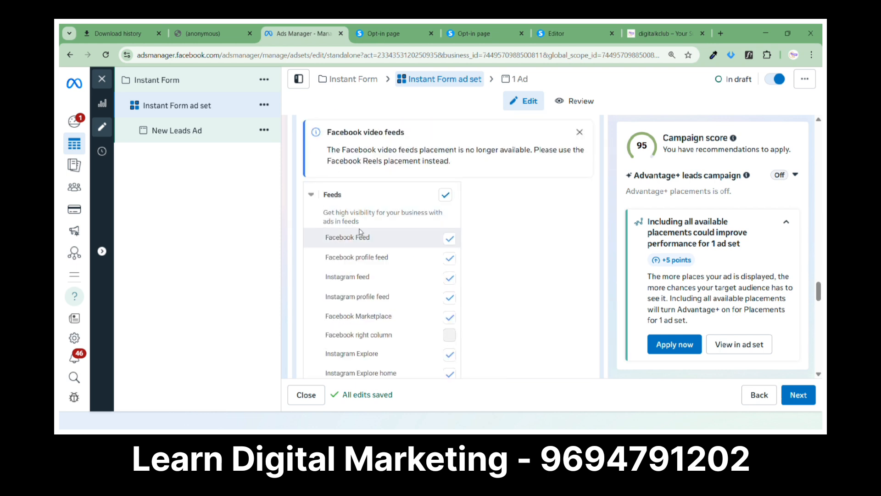
pyautogui.scroll(-1, 397, 245)
pyautogui.scroll(-2, 397, 246)
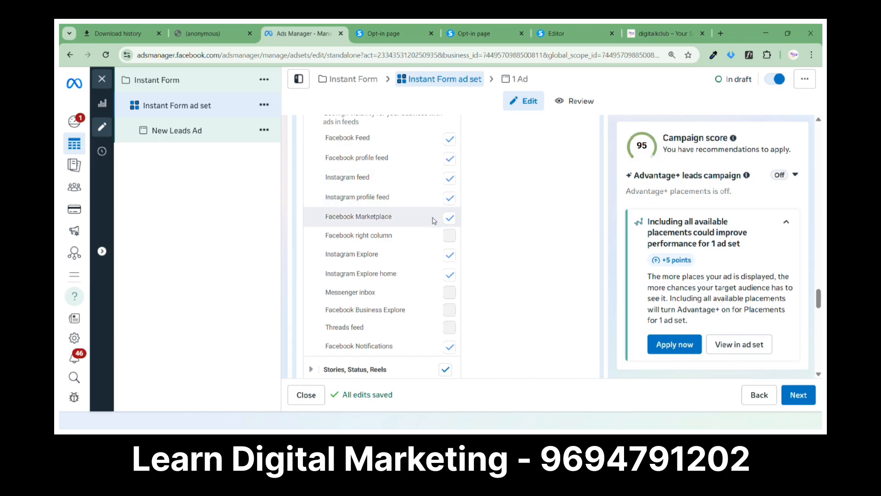
pyautogui.scroll(-4, 433, 220)
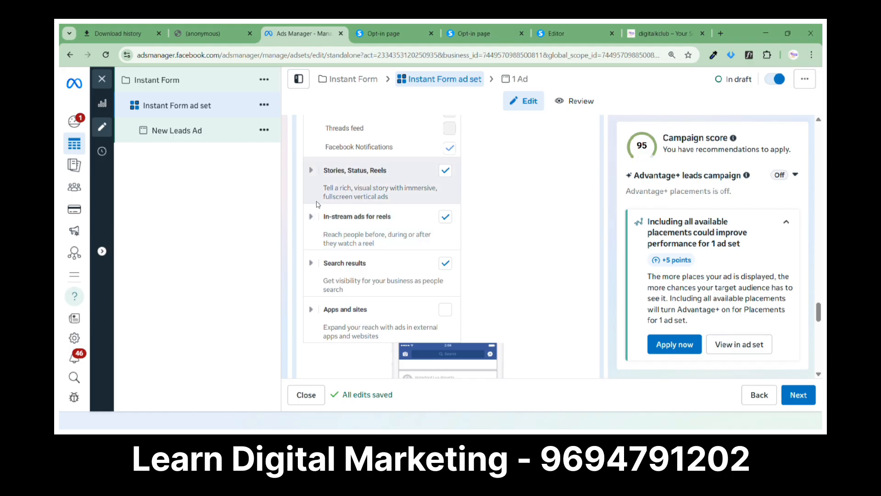
# Expand the Stories, Search results and Apps and sites groups, then open the New Leads Ad.
pyautogui.click(311, 170)
pyautogui.scroll(-3, 316, 234)
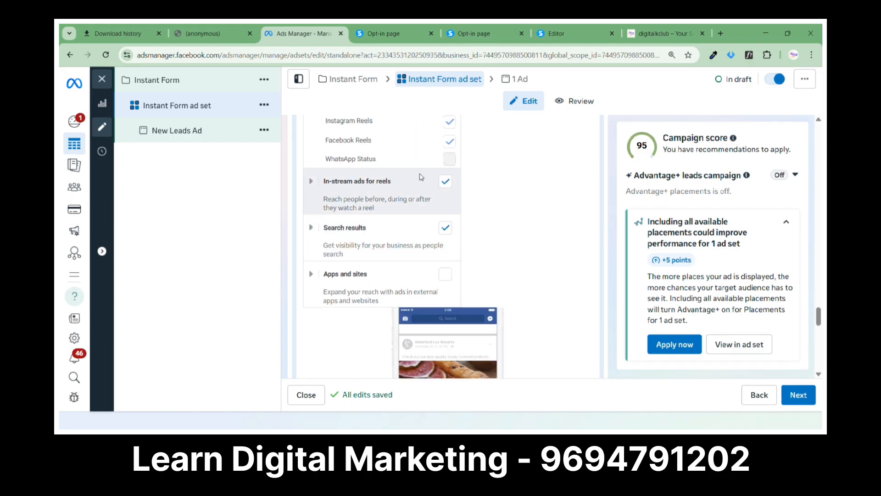
pyautogui.click(316, 233)
pyautogui.scroll(-3, 314, 197)
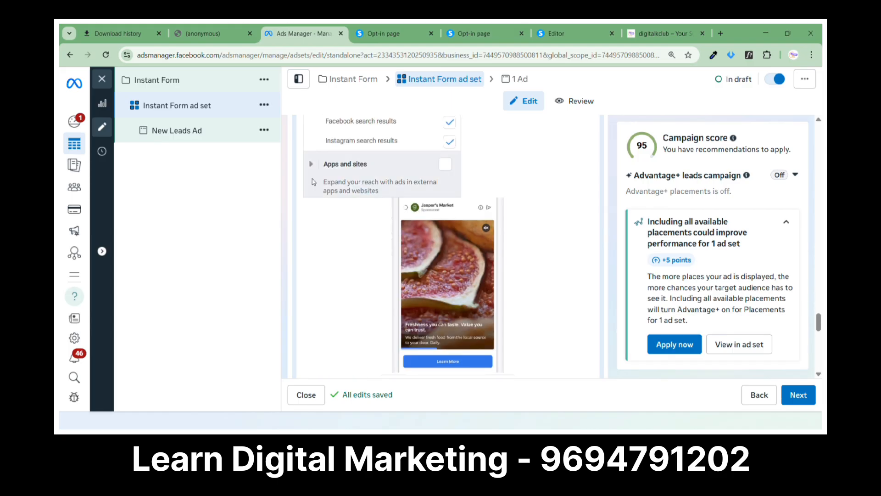
pyautogui.click(311, 165)
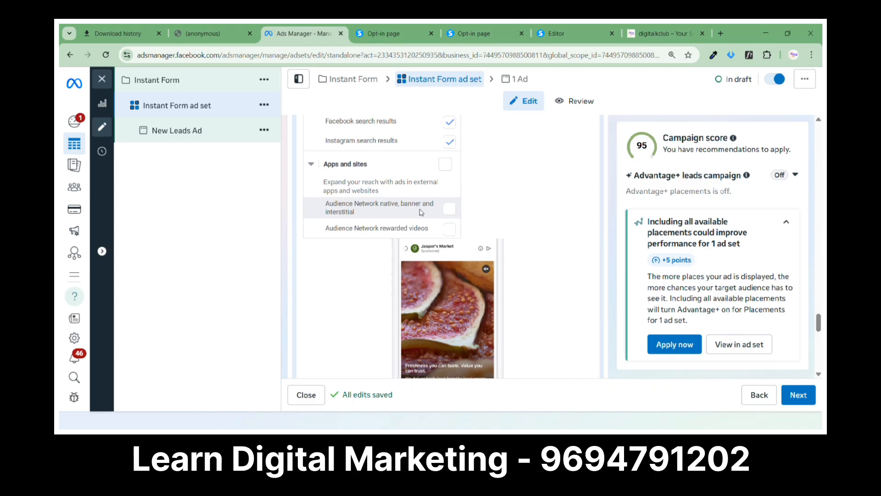
pyautogui.scroll(5, 439, 211)
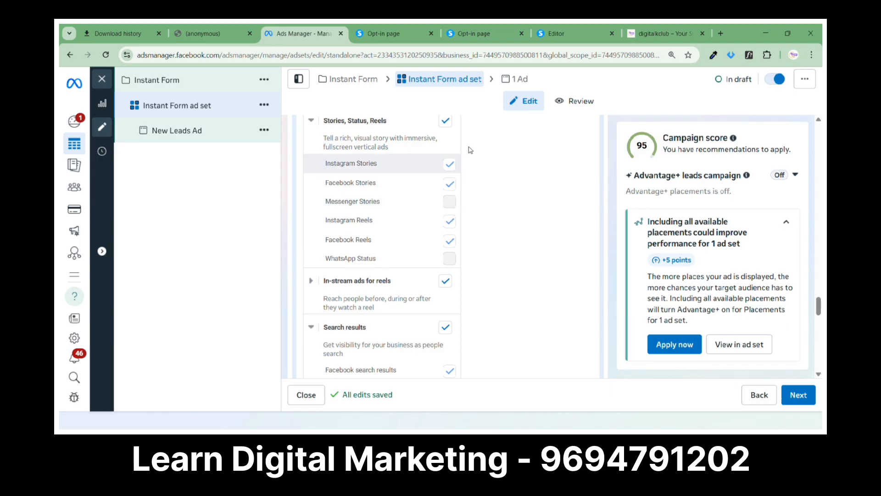
pyautogui.click(515, 82)
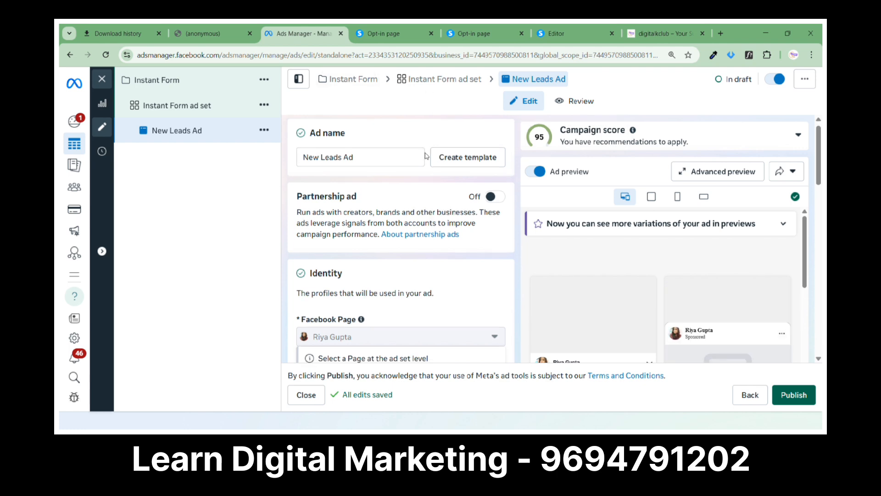
pyautogui.scroll(-5, 340, 228)
pyautogui.scroll(3, 340, 228)
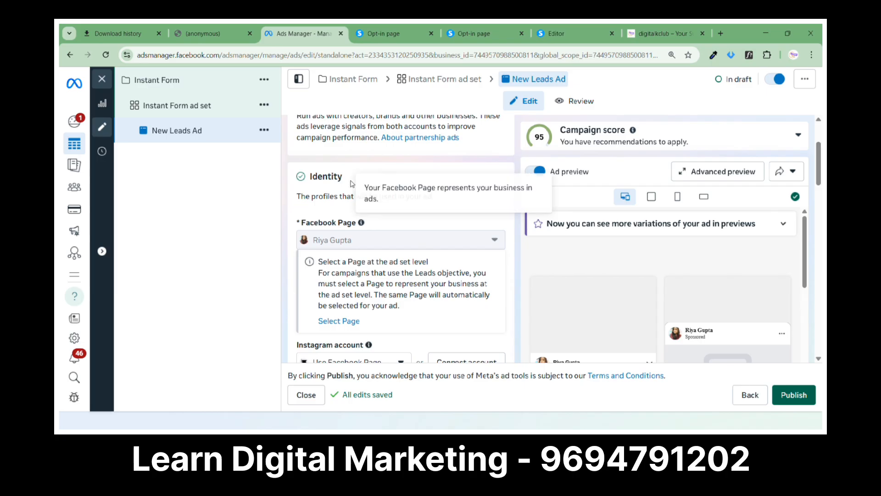
pyautogui.scroll(-2, 400, 237)
pyautogui.scroll(-8, 399, 237)
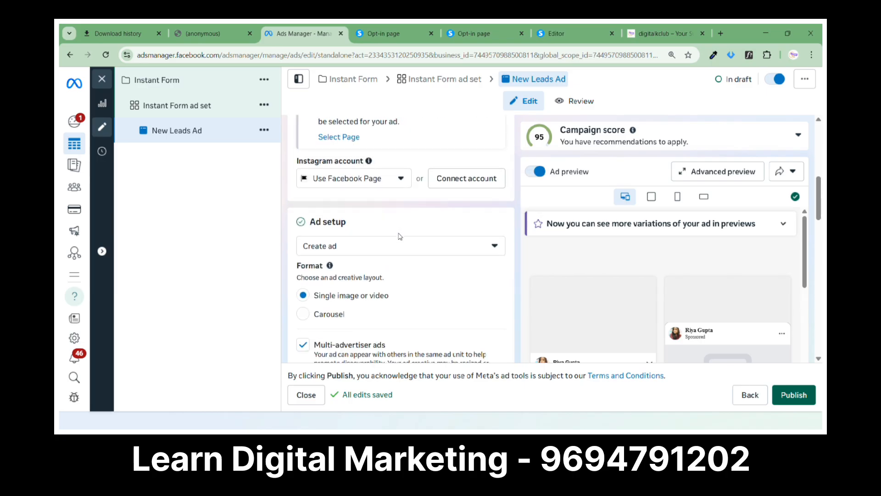
# Create a new blank instant form and replace its generated name with a custom form name.
pyautogui.scroll(-1, 399, 236)
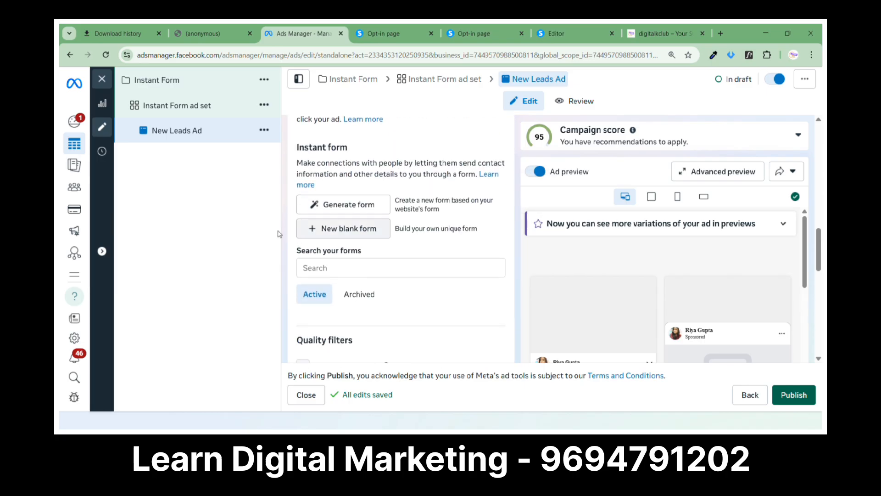
pyautogui.tripleClick(329, 152)
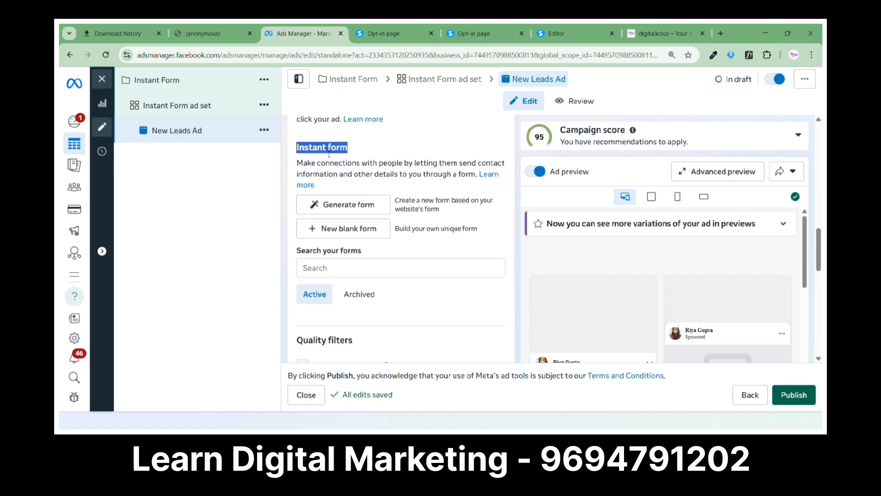
pyautogui.click(357, 237)
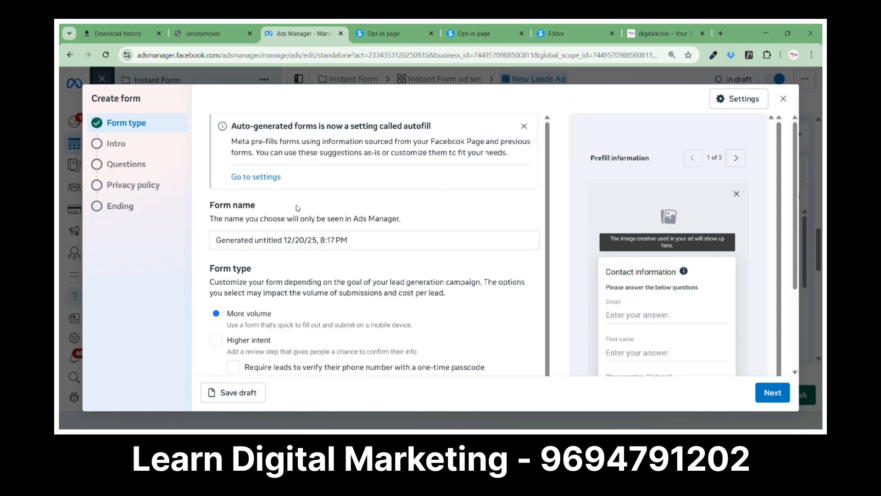
pyautogui.tripleClick(312, 248)
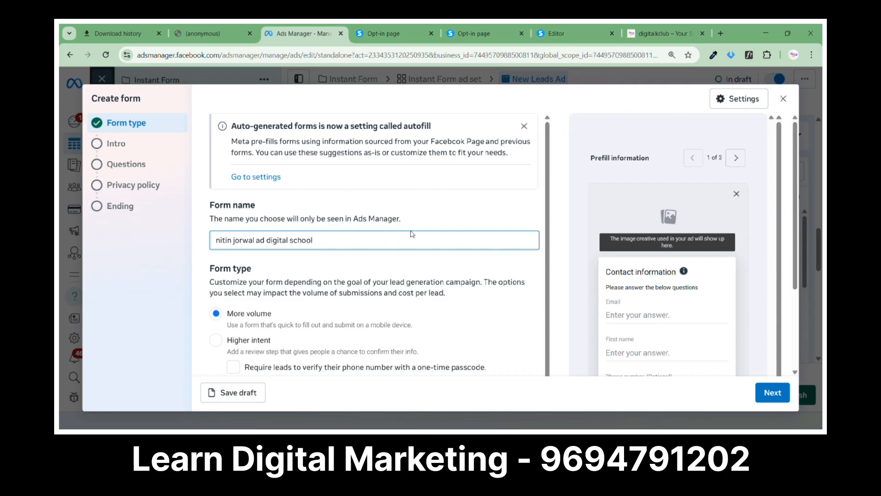
pyautogui.scroll(-1, 274, 237)
# Highlight step 4's Name and Email fields in the lead-form PDF, then return to Create form.
pyautogui.click(203, 33)
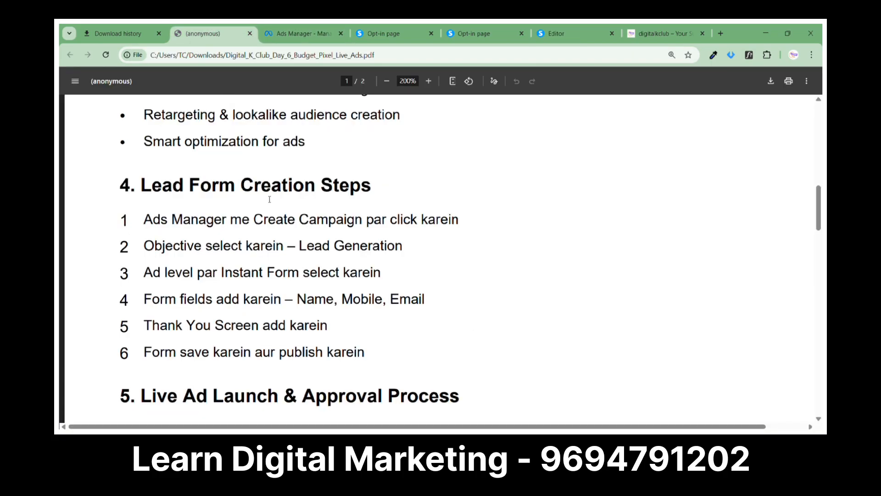
pyautogui.scroll(-1, 220, 243)
pyautogui.moveTo(143, 250); pyautogui.dragTo(285, 259)
pyautogui.doubleClick(315, 251)
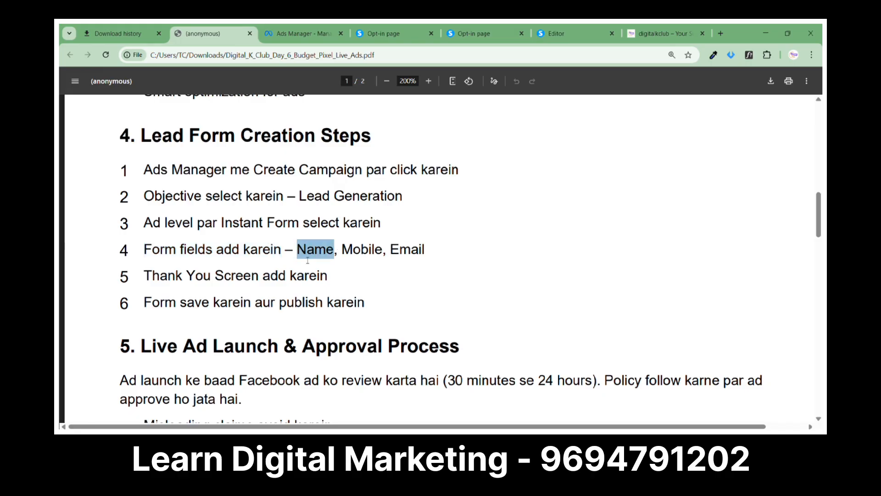
pyautogui.doubleClick(400, 255)
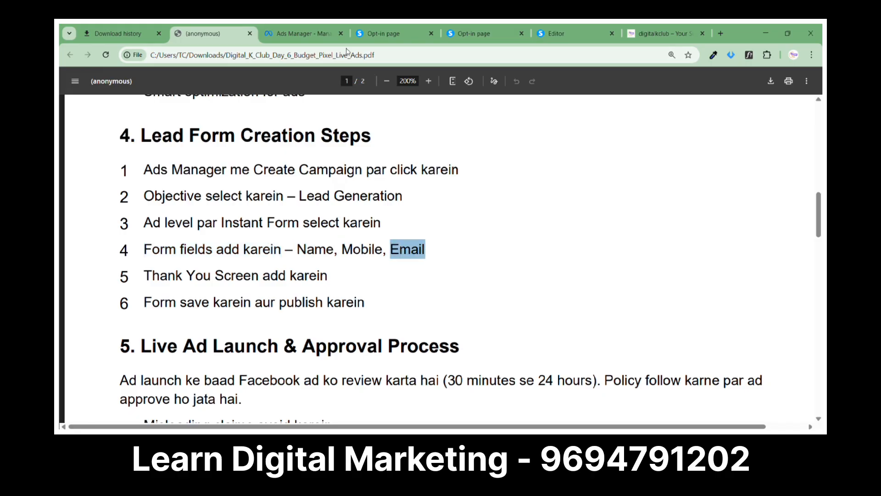
pyautogui.click(301, 34)
pyautogui.scroll(-3, 330, 221)
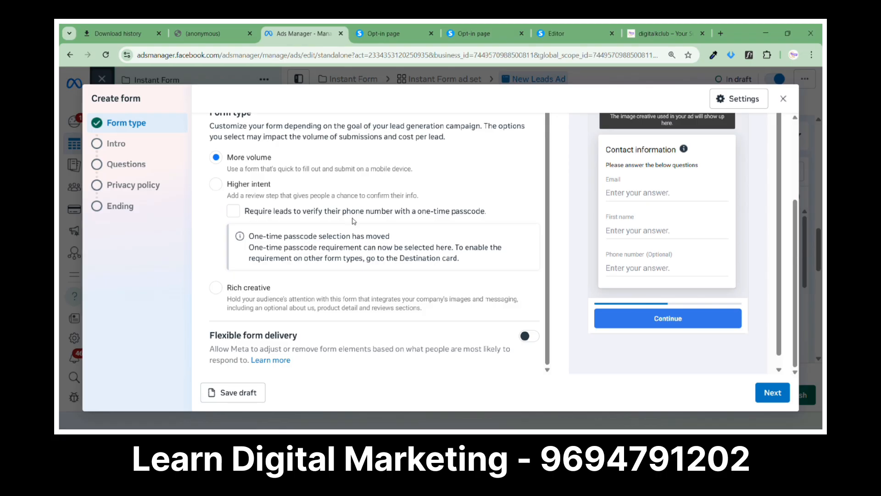
# Advance the More volume form to its Intro step and try the greeting option.
pyautogui.click(773, 392)
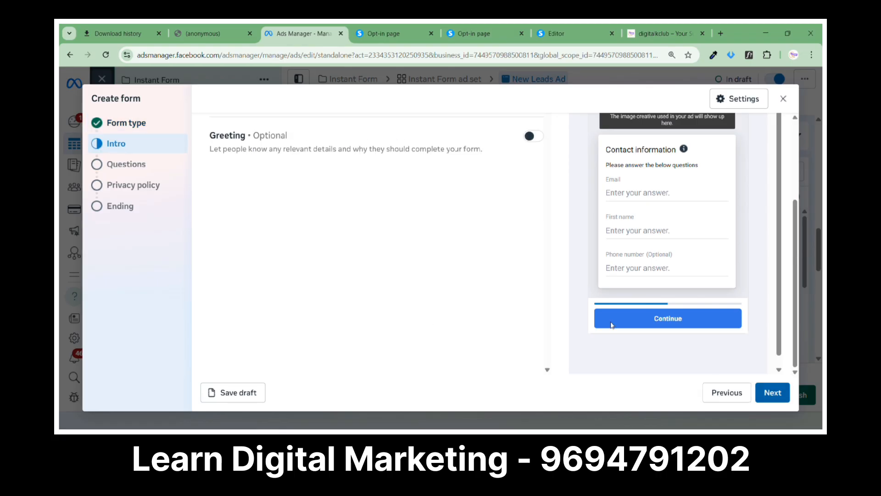
pyautogui.scroll(3, 459, 165)
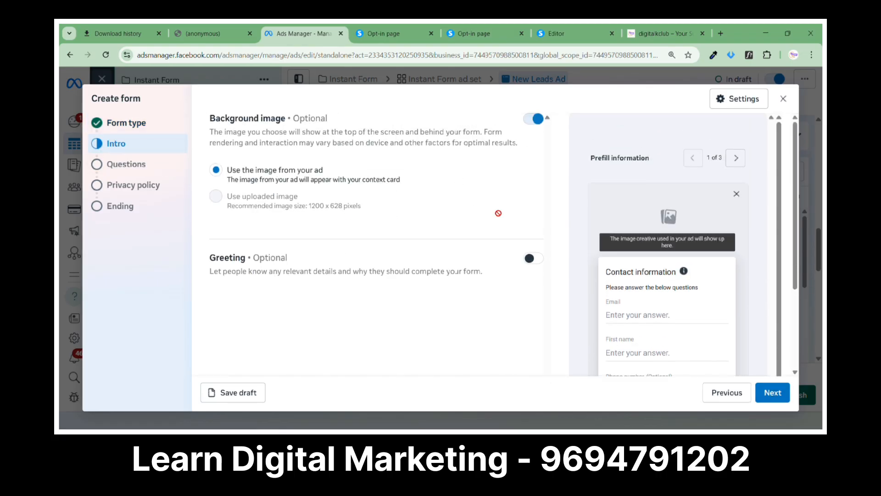
pyautogui.moveTo(410, 165)
pyautogui.click(536, 261)
pyautogui.scroll(-3, 353, 210)
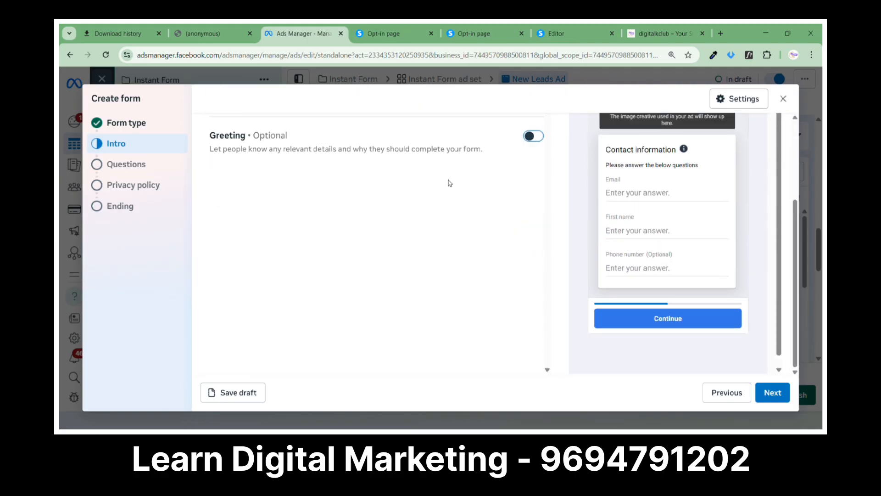
pyautogui.scroll(3, 450, 183)
pyautogui.moveTo(267, 195)
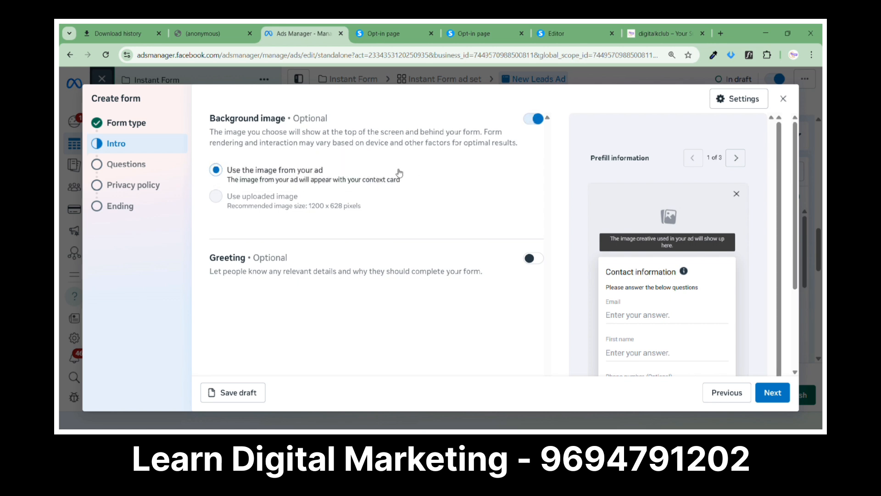
pyautogui.scroll(-3, 495, 165)
pyautogui.scroll(3, 513, 163)
# Switch the intro's background image off and move on to the Questions step.
pyautogui.click(533, 119)
pyautogui.click(532, 118)
pyautogui.click(533, 119)
pyautogui.click(532, 119)
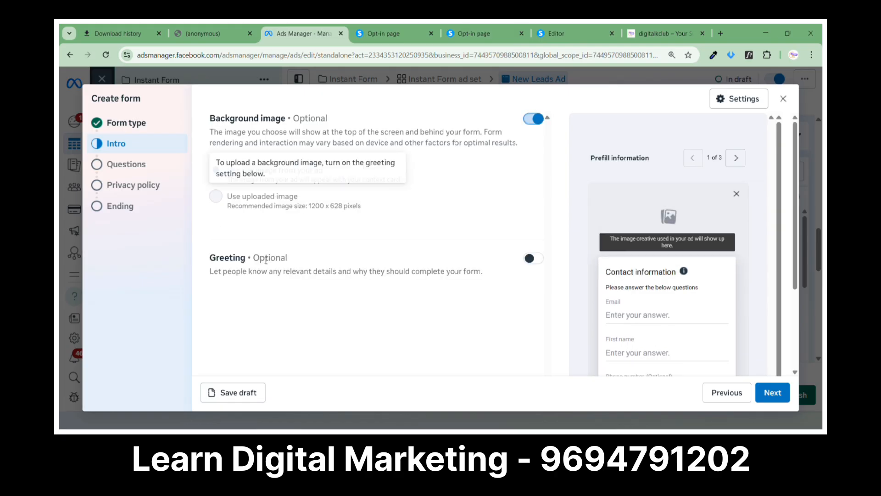
pyautogui.click(532, 118)
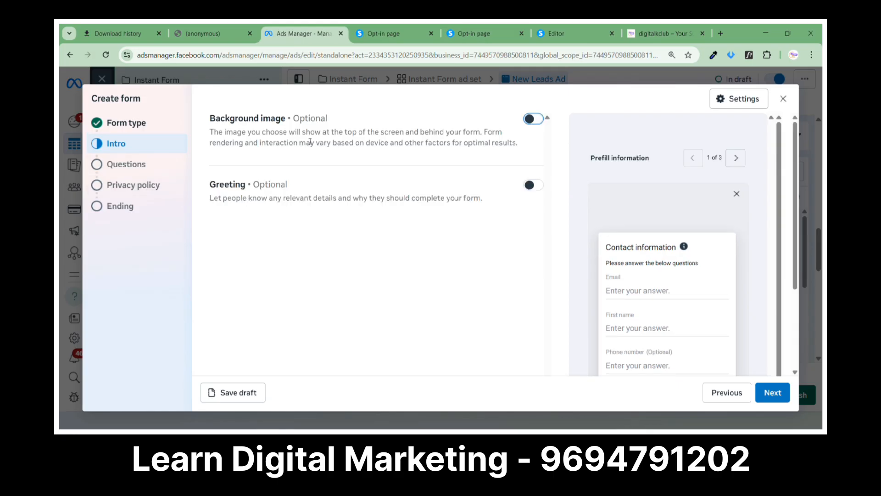
pyautogui.click(168, 162)
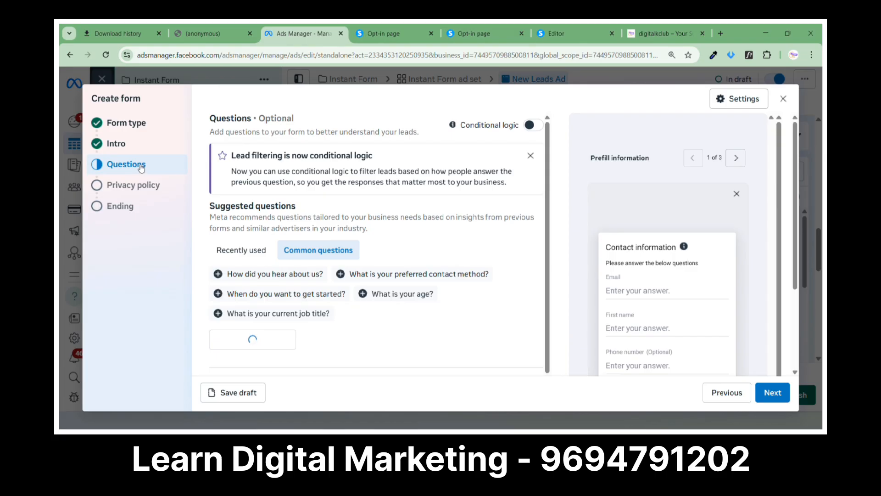
# Glance at the PDF notes, then remove the Email and First name questions.
pyautogui.scroll(-5, 462, 179)
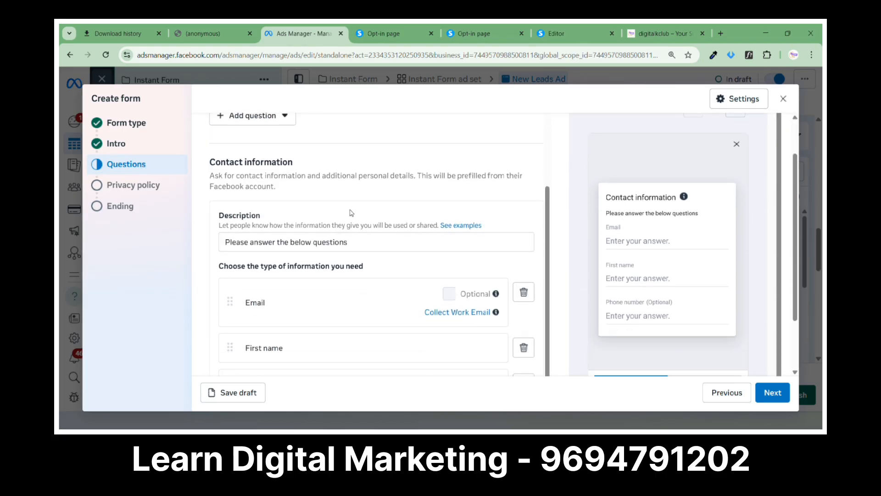
pyautogui.scroll(-2, 352, 213)
pyautogui.hotkey('ctrl', 'shift', 'Tab')
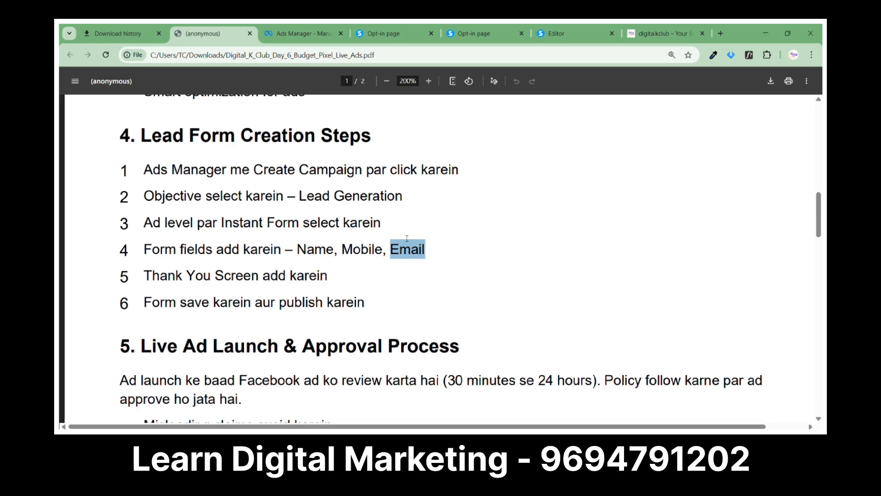
pyautogui.click(319, 29)
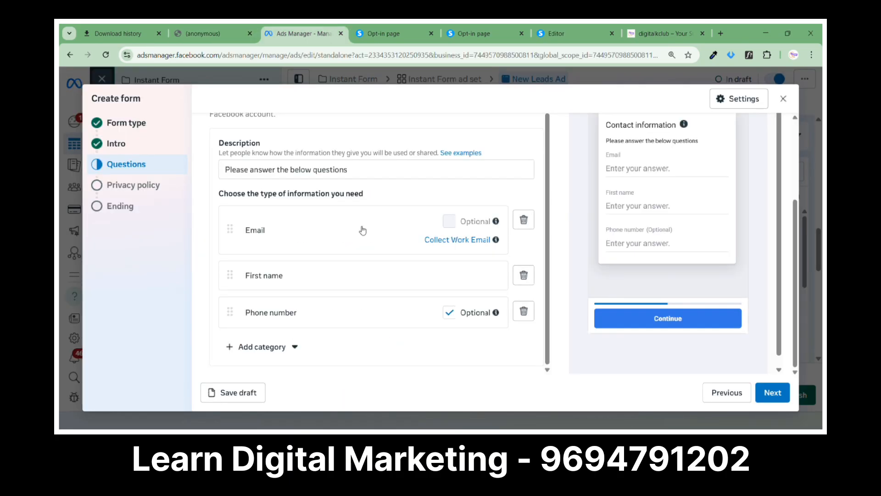
pyautogui.click(524, 220)
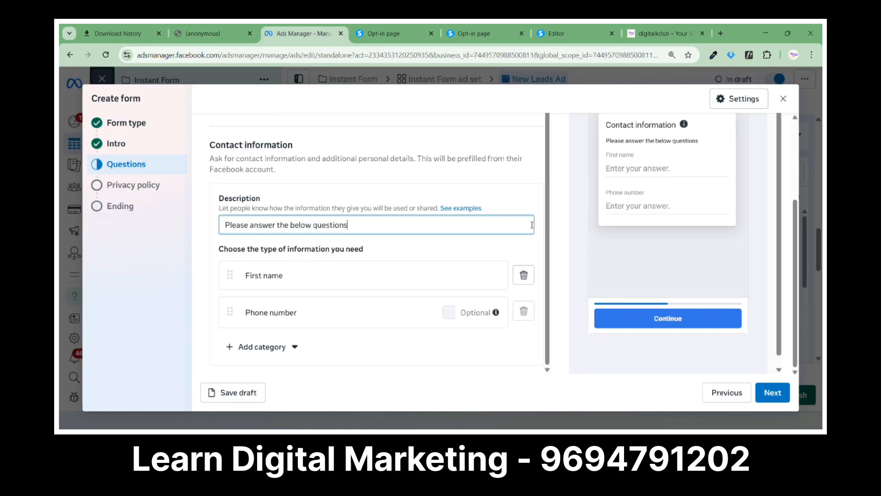
pyautogui.click(524, 275)
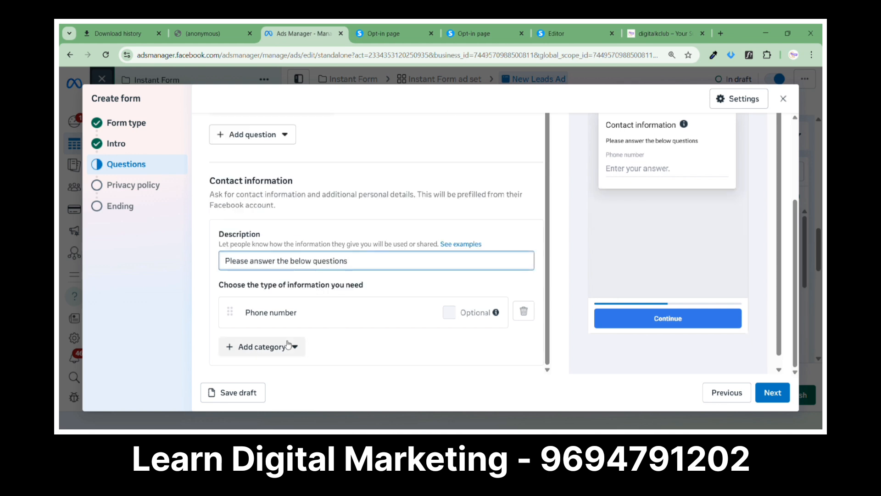
# Add Email and Full name fields from User information to the contact questions.
pyautogui.click(274, 349)
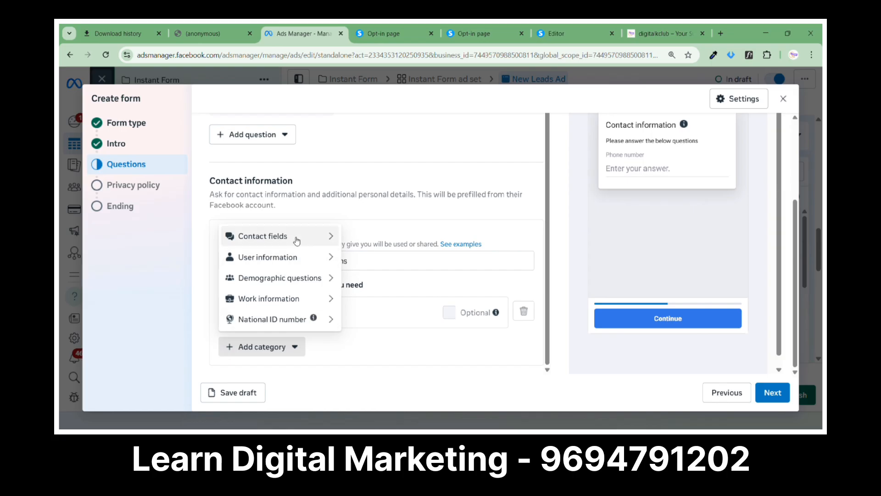
pyautogui.moveTo(306, 230)
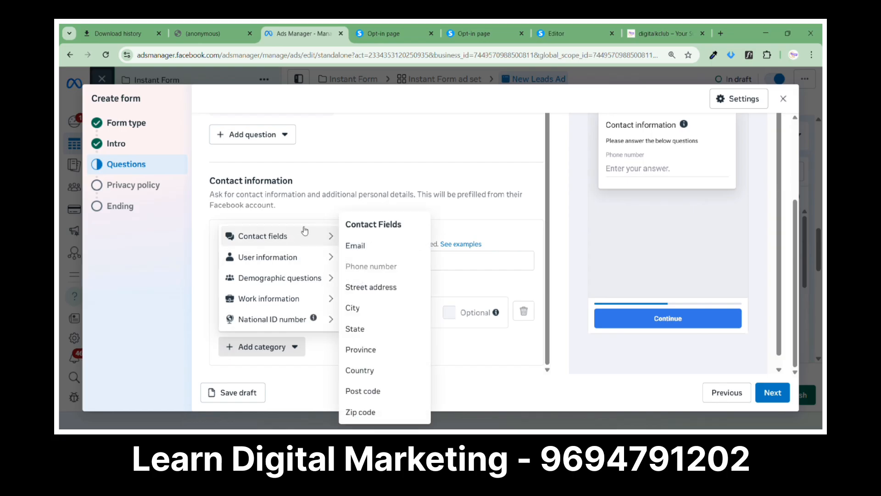
pyautogui.click(354, 245)
pyautogui.scroll(-1, 349, 313)
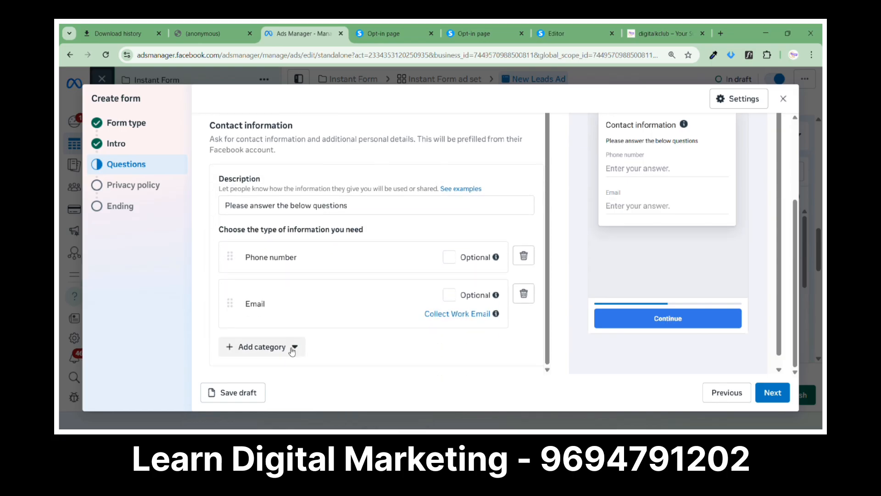
pyautogui.click(291, 346)
pyautogui.moveTo(315, 243)
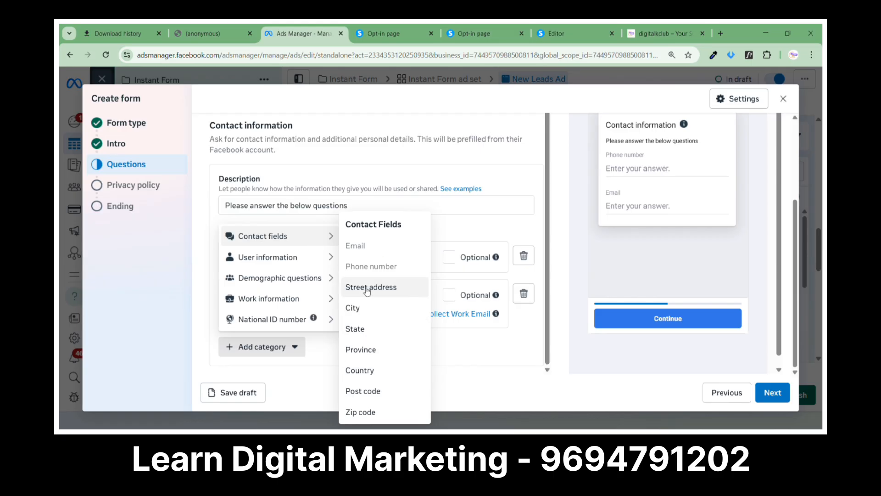
pyautogui.moveTo(282, 267)
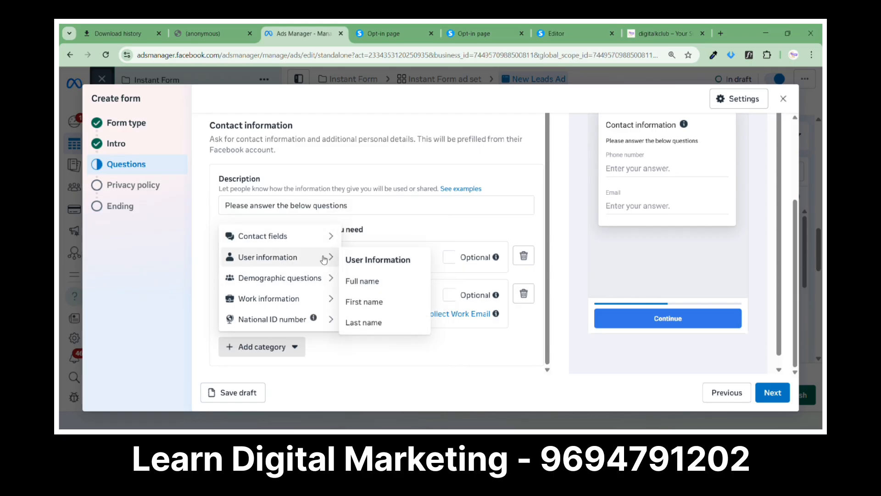
pyautogui.click(375, 281)
pyautogui.scroll(-1, 354, 272)
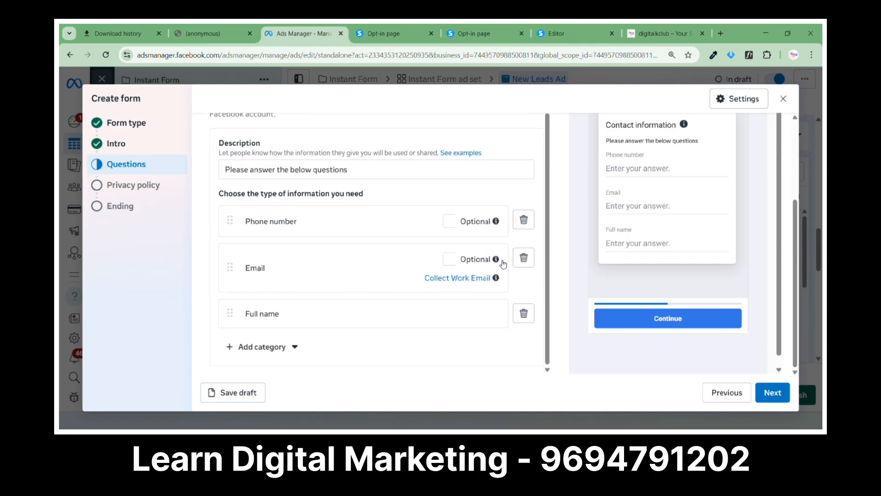
pyautogui.scroll(1, 611, 207)
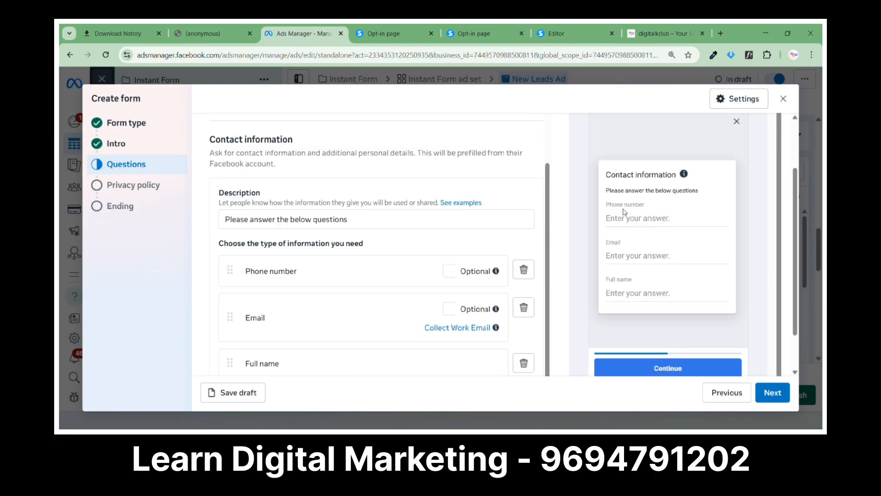
# Check the lesson notes PDF and come back to the form.
pyautogui.click(210, 34)
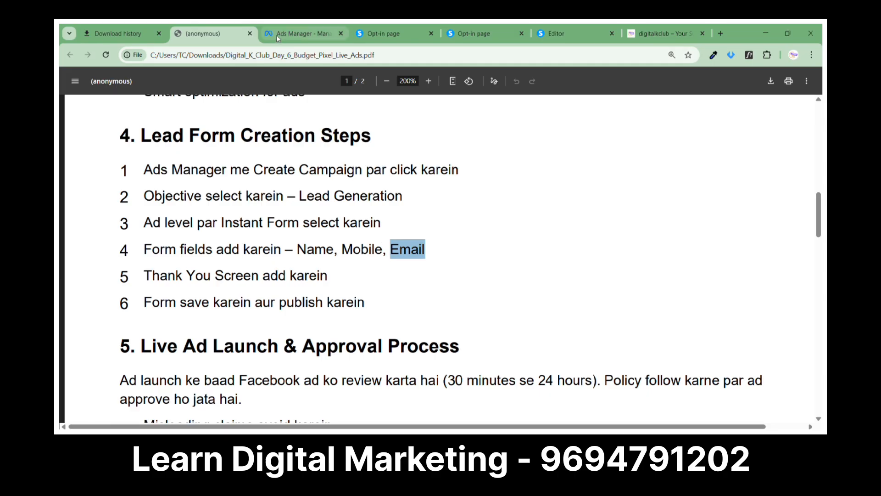
pyautogui.click(301, 34)
pyautogui.scroll(-1, 316, 298)
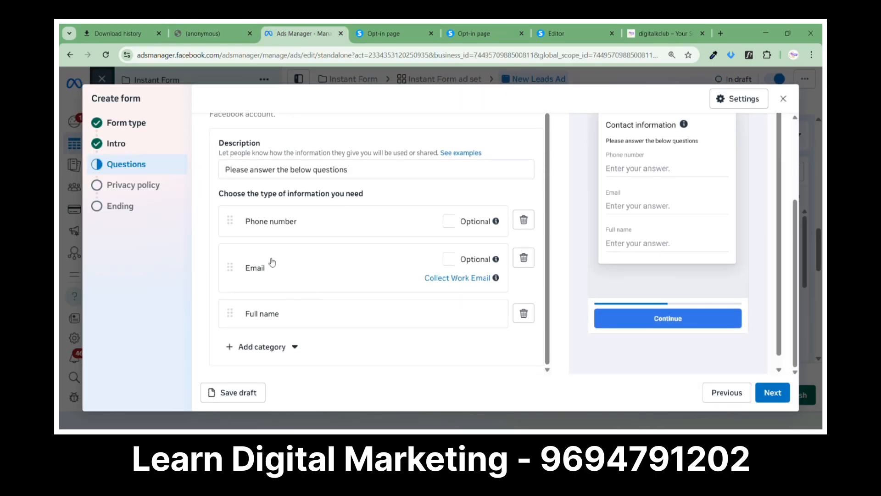
# Turn off the form's Privacy policy link toggle.
pyautogui.click(773, 393)
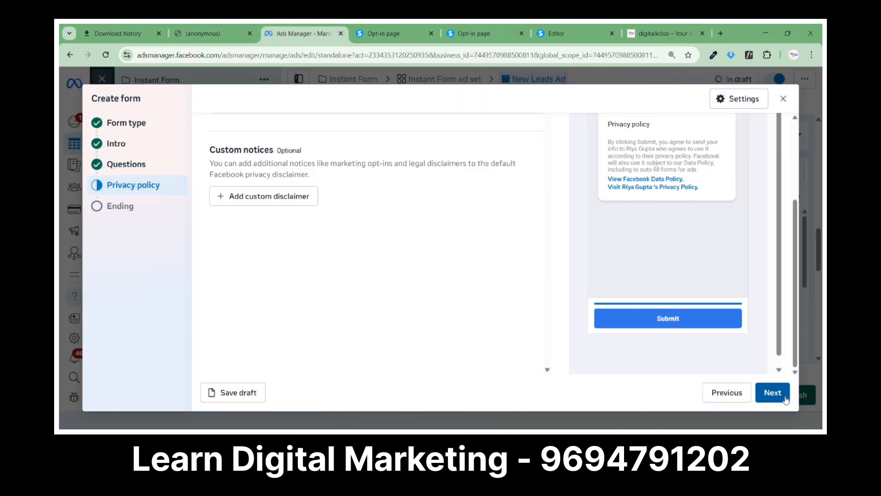
pyautogui.scroll(2, 367, 223)
pyautogui.scroll(1, 366, 224)
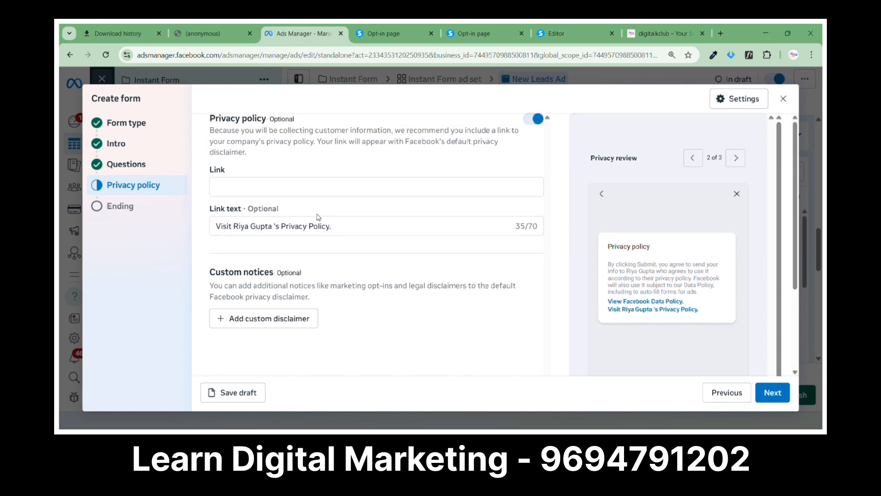
pyautogui.click(537, 119)
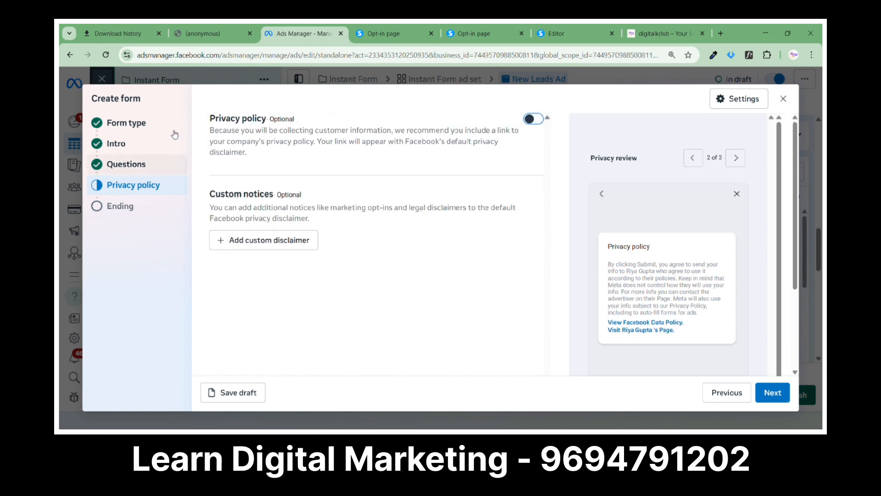
# Keep the ending's View website link unchanged and create the instant form.
pyautogui.click(110, 209)
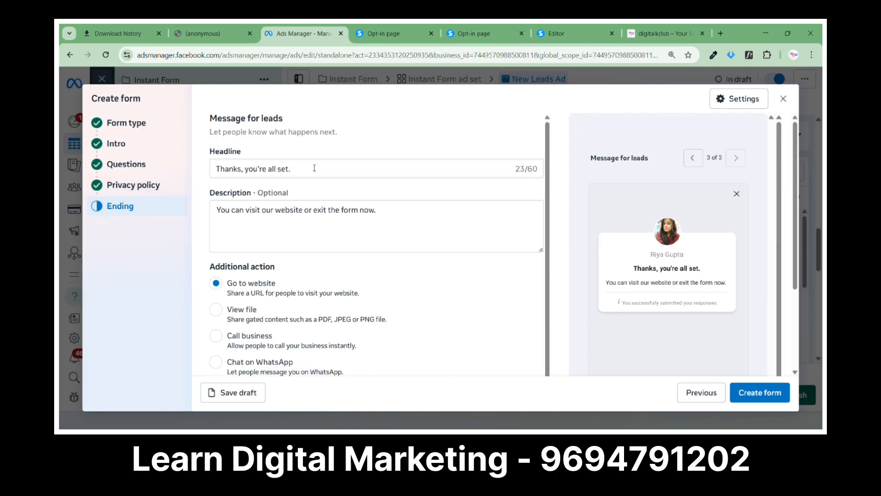
pyautogui.scroll(-3, 314, 168)
pyautogui.scroll(-1, 315, 272)
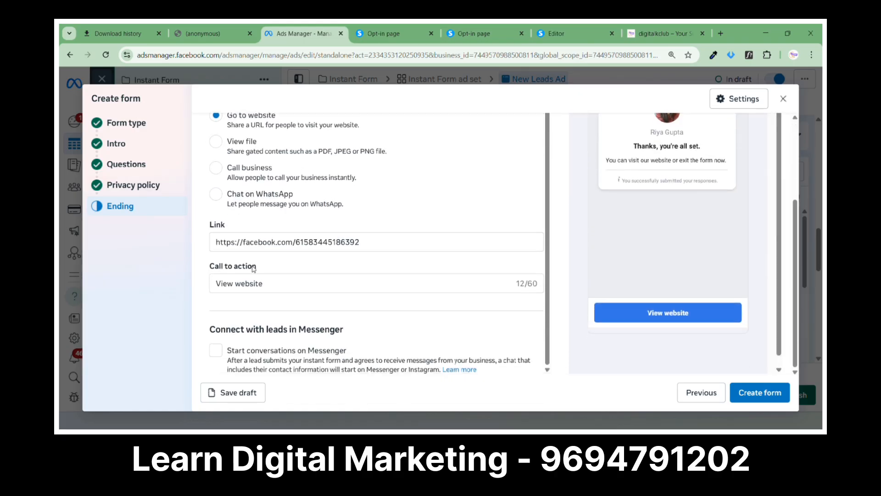
pyautogui.tripleClick(360, 245)
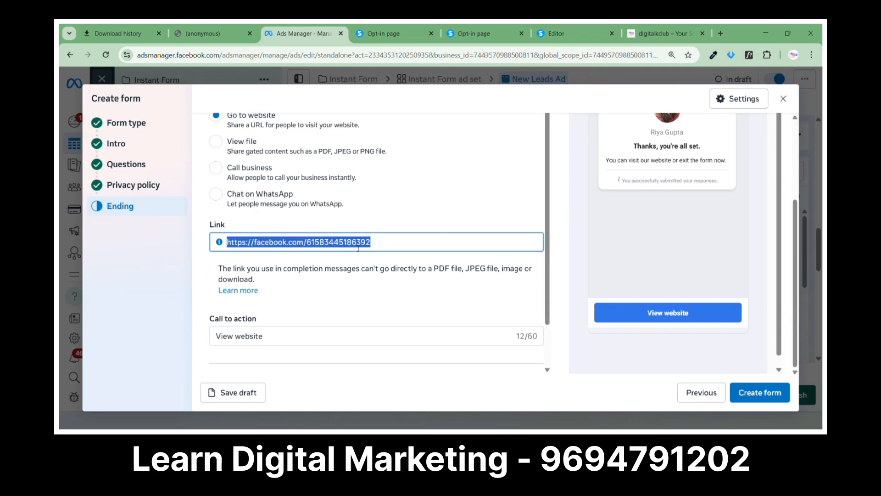
pyautogui.click(409, 247)
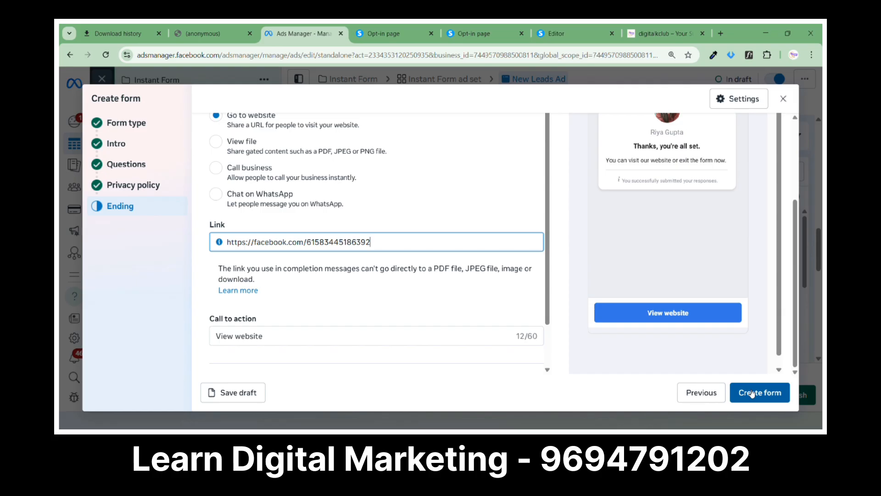
pyautogui.click(751, 394)
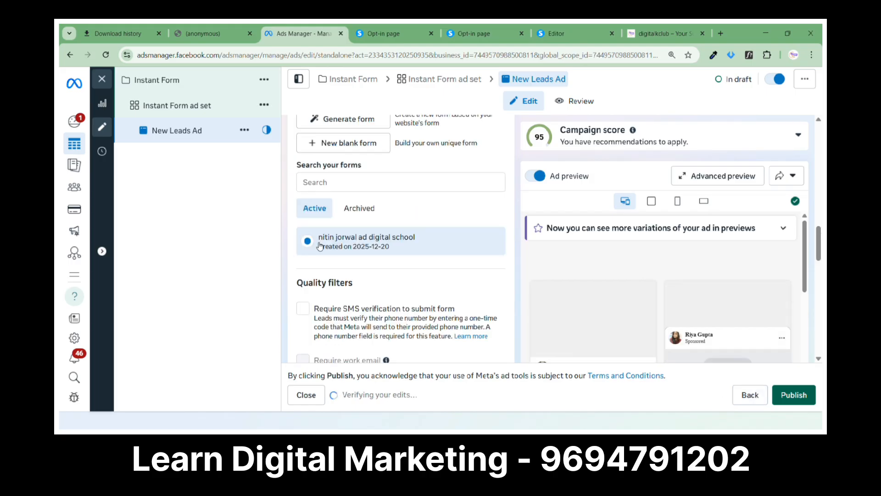
# Make the ad a single image creative using the account image of the man in blue.
pyautogui.scroll(-2, 315, 165)
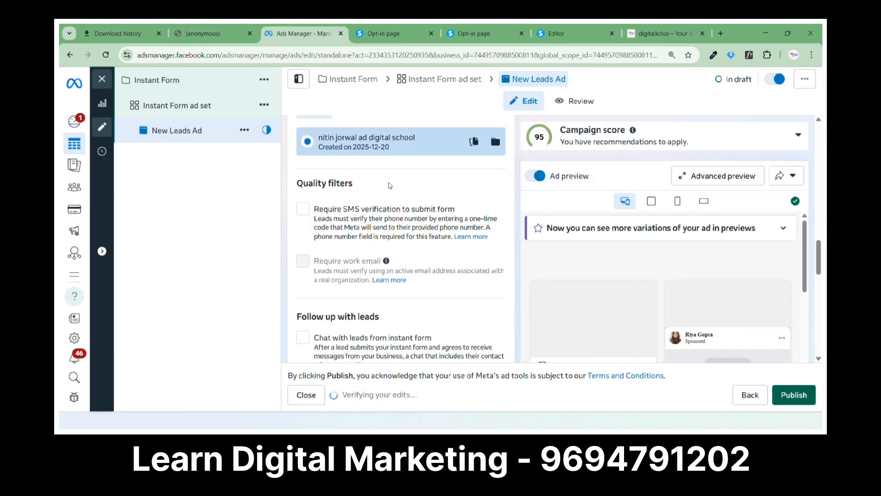
pyautogui.scroll(-5, 363, 224)
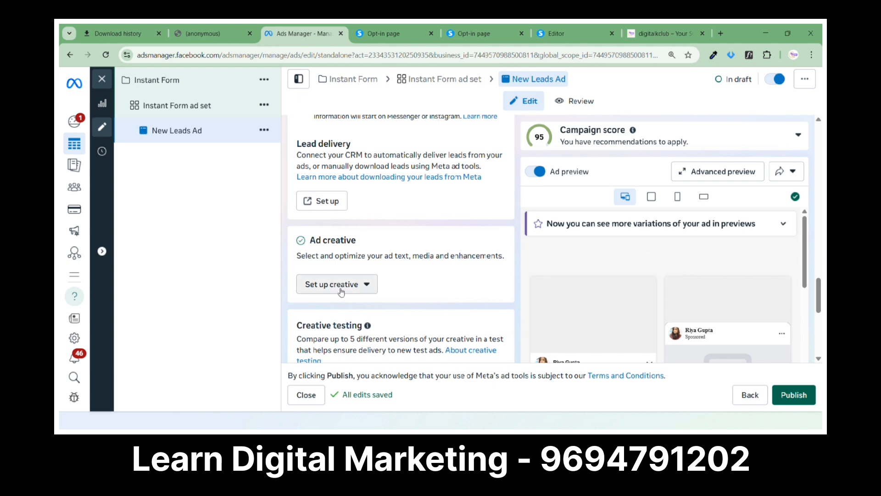
pyautogui.click(334, 284)
pyautogui.click(337, 312)
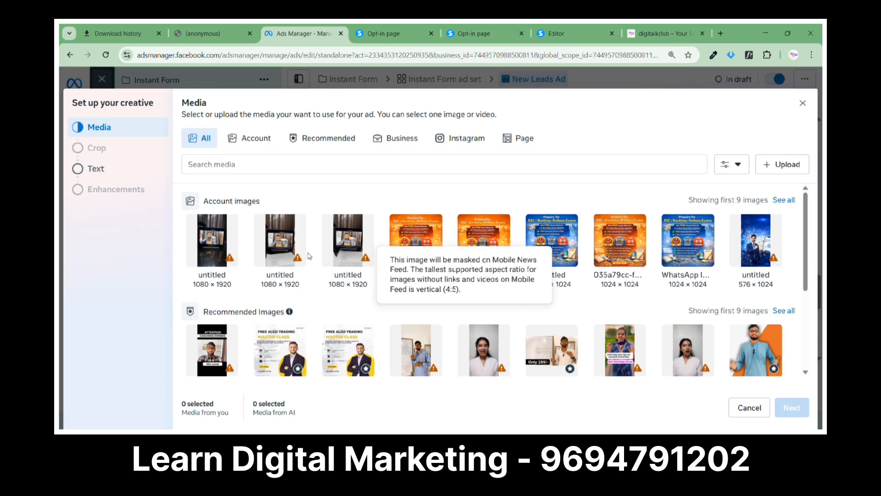
pyautogui.click(278, 250)
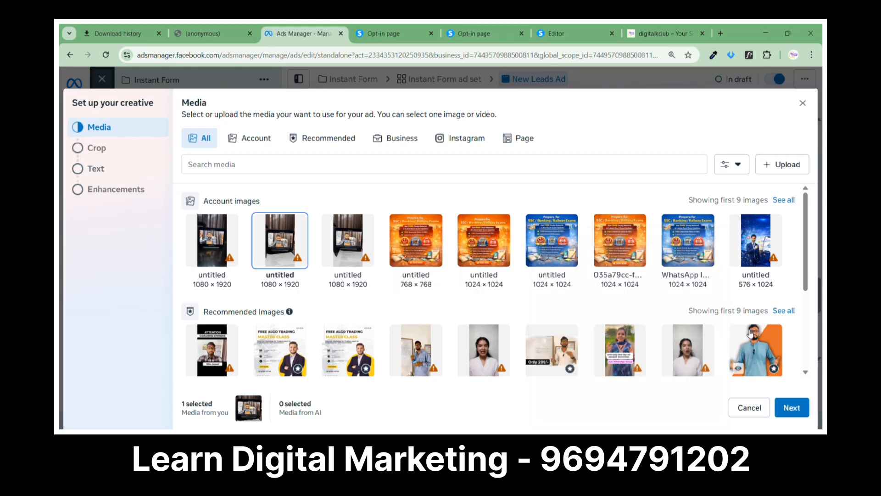
pyautogui.click(739, 368)
pyautogui.click(801, 410)
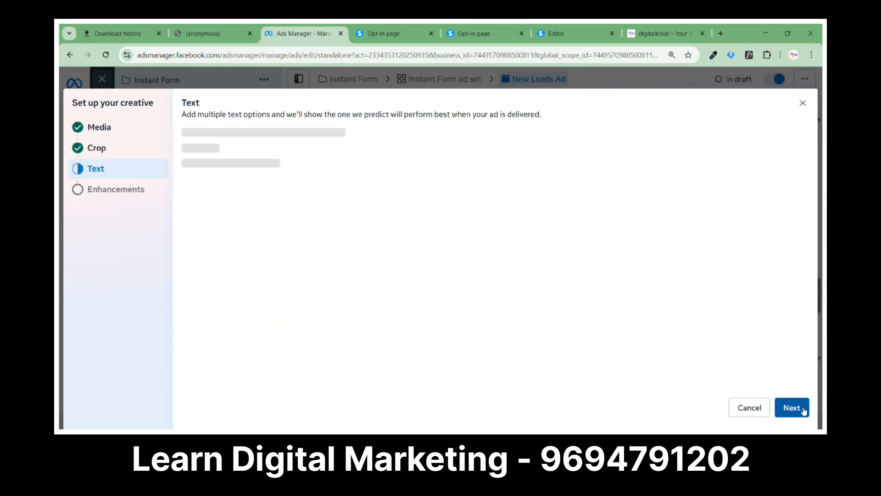
pyautogui.click(801, 410)
pyautogui.click(799, 409)
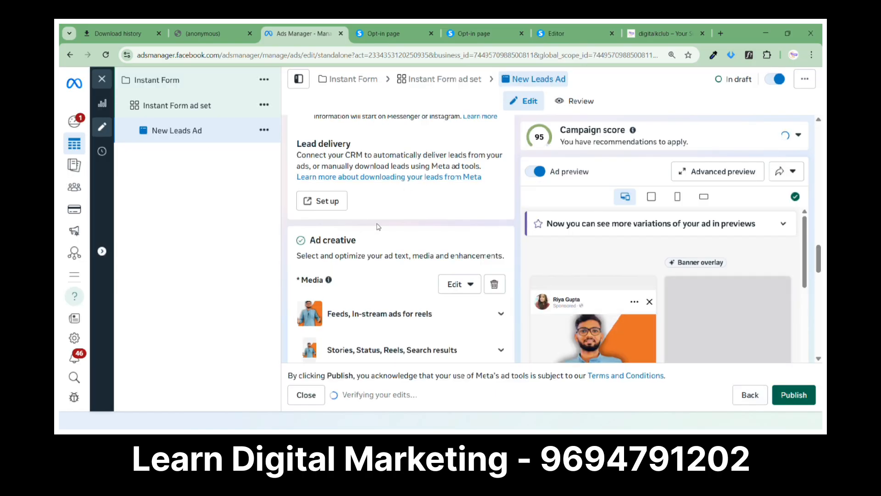
# Select the ad's primary text and headline fields.
pyautogui.scroll(-3, 467, 235)
pyautogui.scroll(-5, 467, 235)
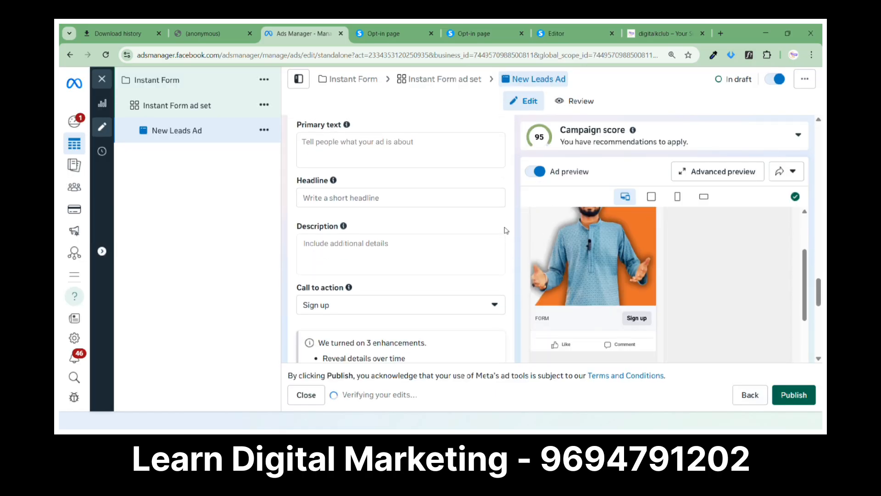
pyautogui.scroll(5, 306, 224)
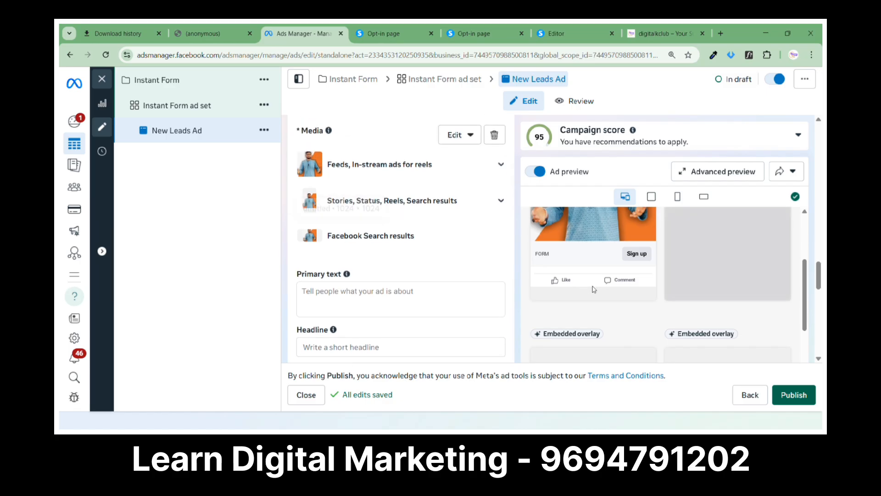
pyautogui.scroll(-3, 456, 271)
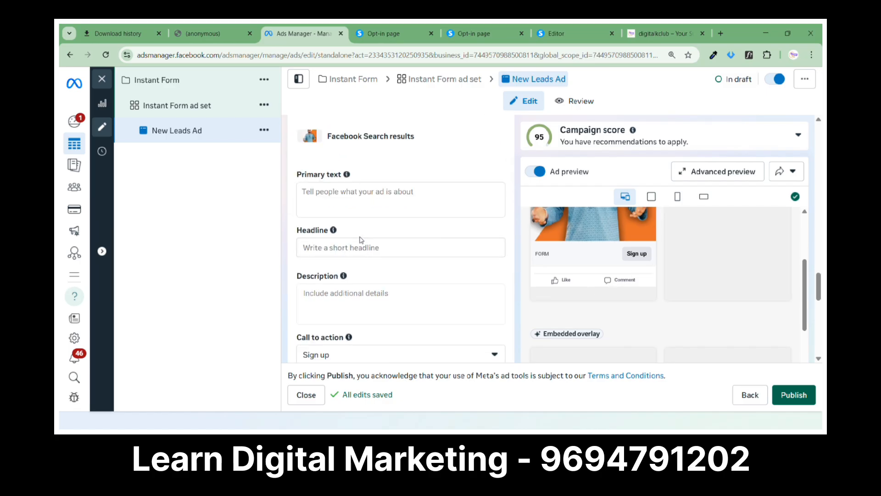
pyautogui.click(367, 201)
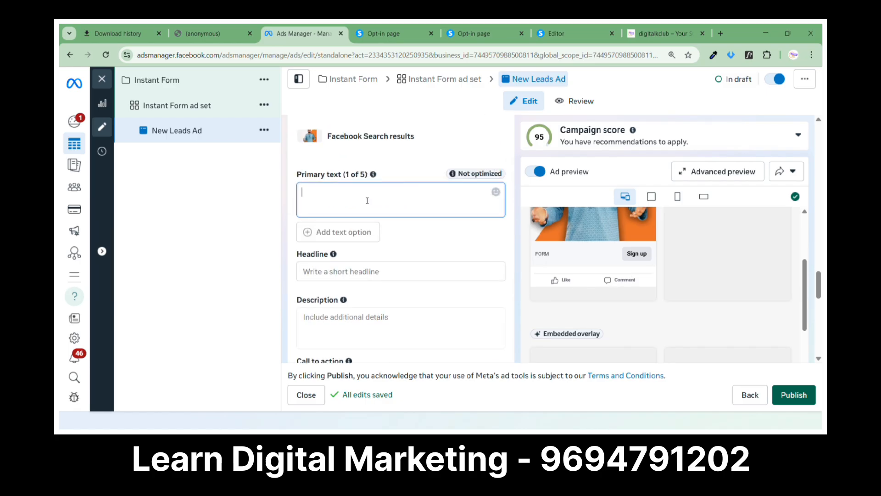
pyautogui.click(364, 276)
# Scroll down to the Tracking section and the form preview showing phone, email and full name.
pyautogui.scroll(-2, 686, 303)
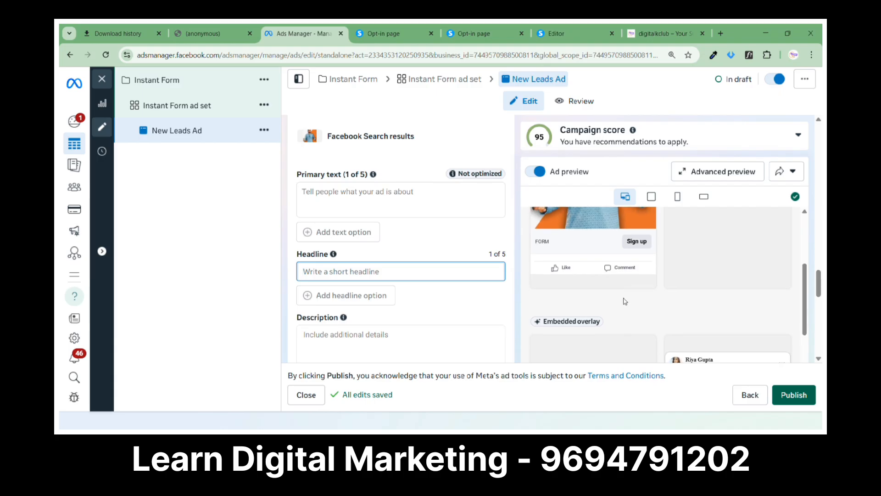
pyautogui.scroll(-3, 496, 299)
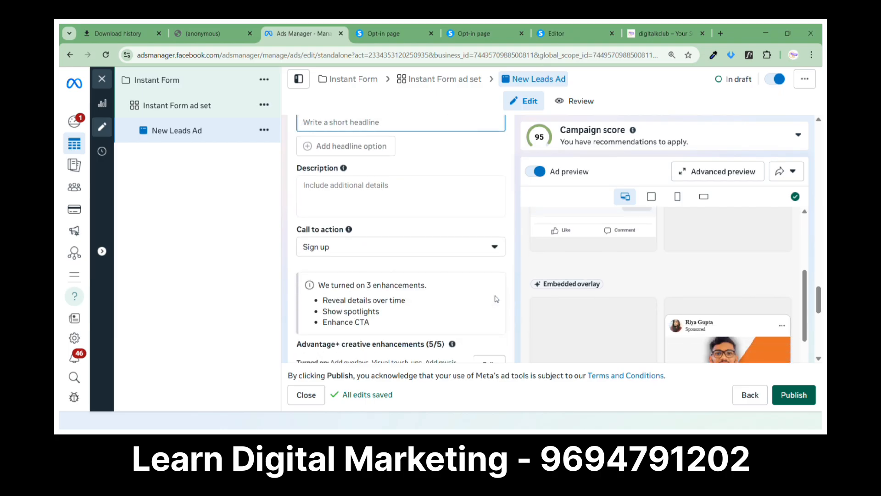
pyautogui.scroll(-2, 474, 297)
pyautogui.scroll(-3, 661, 309)
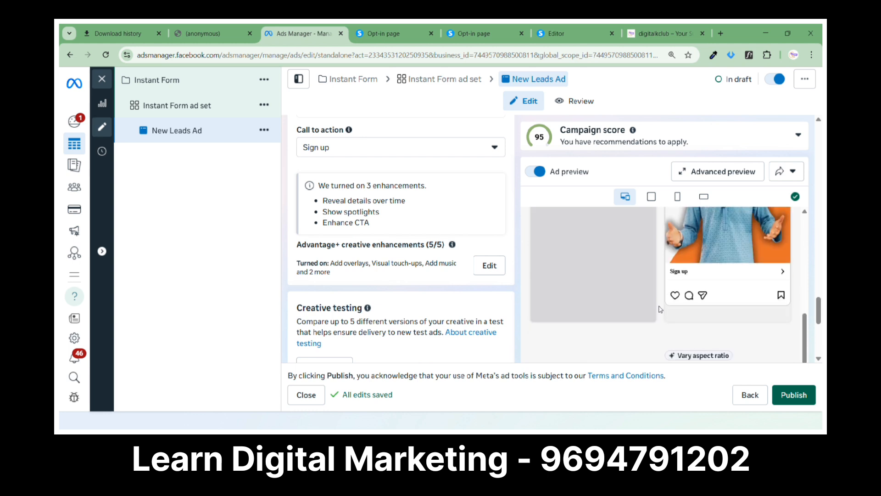
pyautogui.scroll(-3, 660, 309)
pyautogui.scroll(-5, 661, 309)
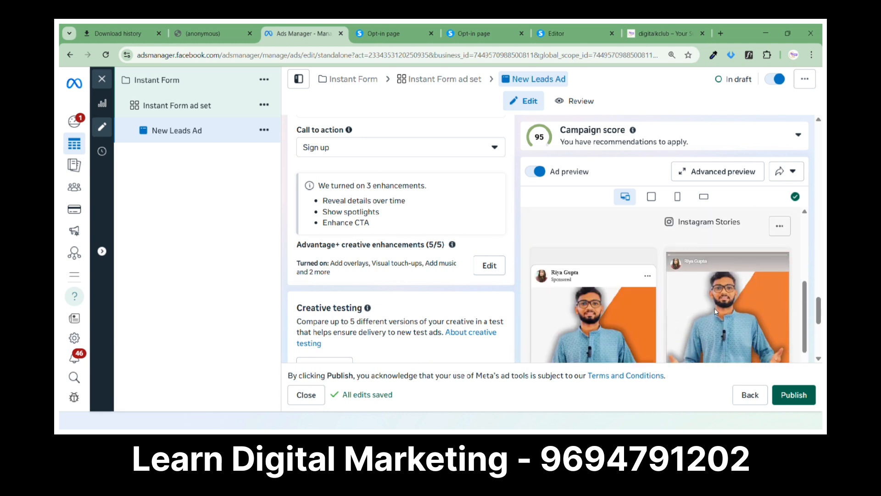
pyautogui.scroll(3, 393, 211)
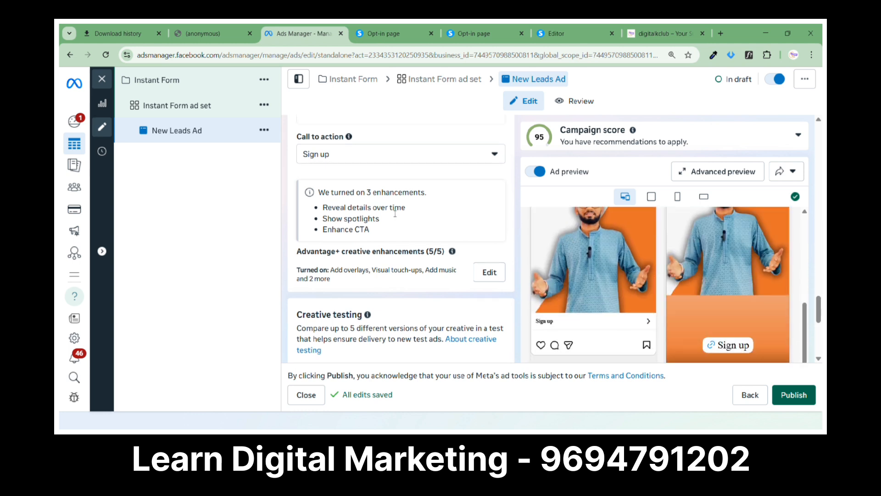
pyautogui.scroll(-8, 701, 295)
pyautogui.scroll(-10, 643, 243)
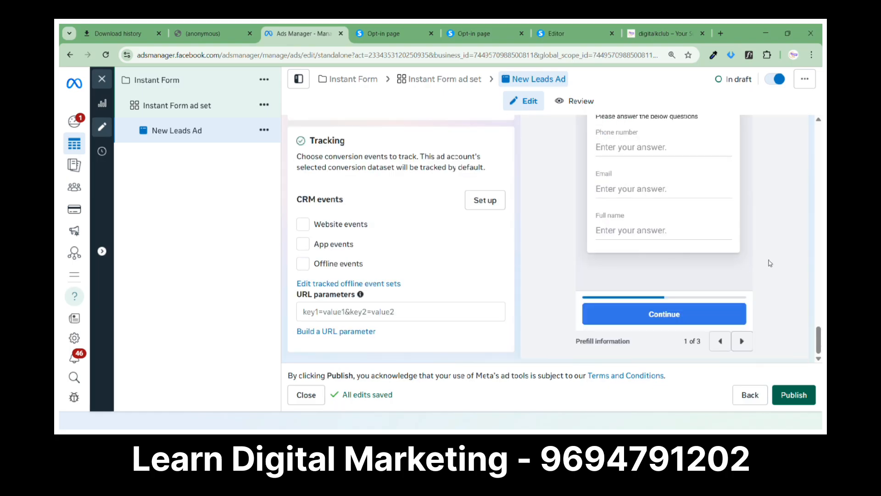
pyautogui.scroll(5, 725, 229)
pyautogui.scroll(-3, 725, 229)
pyautogui.scroll(-3, 725, 228)
pyautogui.scroll(1, 679, 218)
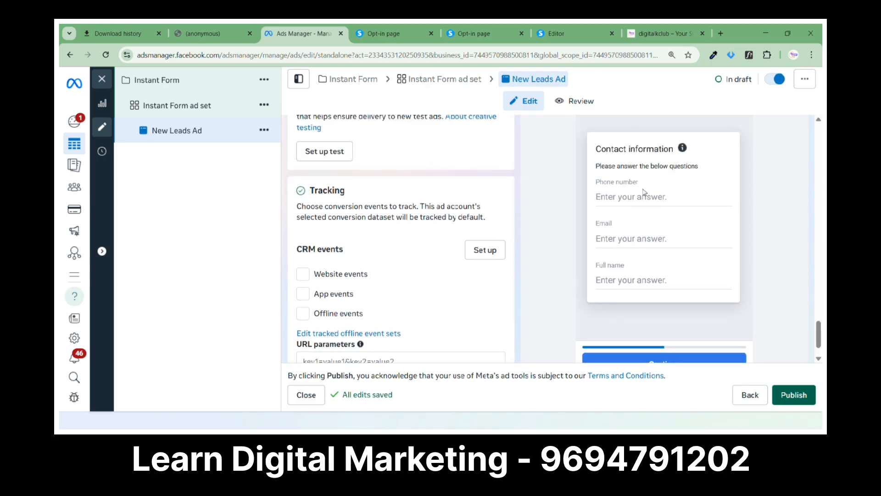
pyautogui.scroll(-1, 639, 291)
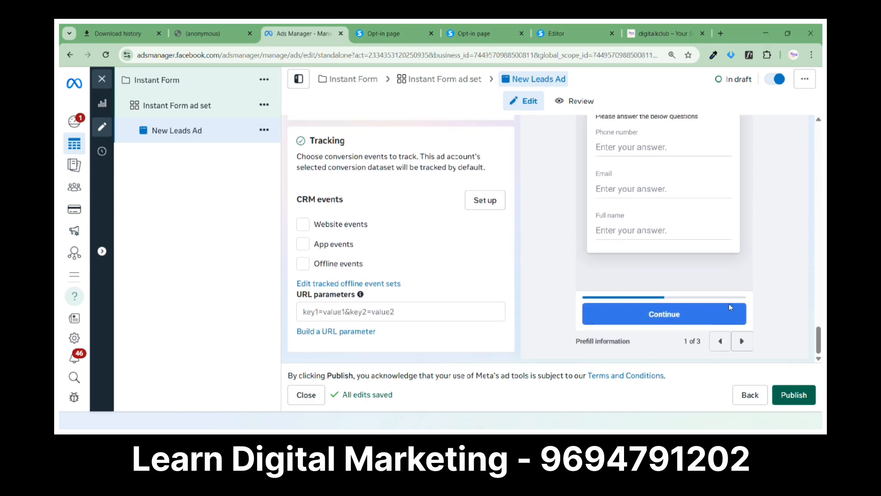
# Page the form preview to its thank-you screen, then close the editor without publishing.
pyautogui.click(742, 341)
pyautogui.click(742, 341)
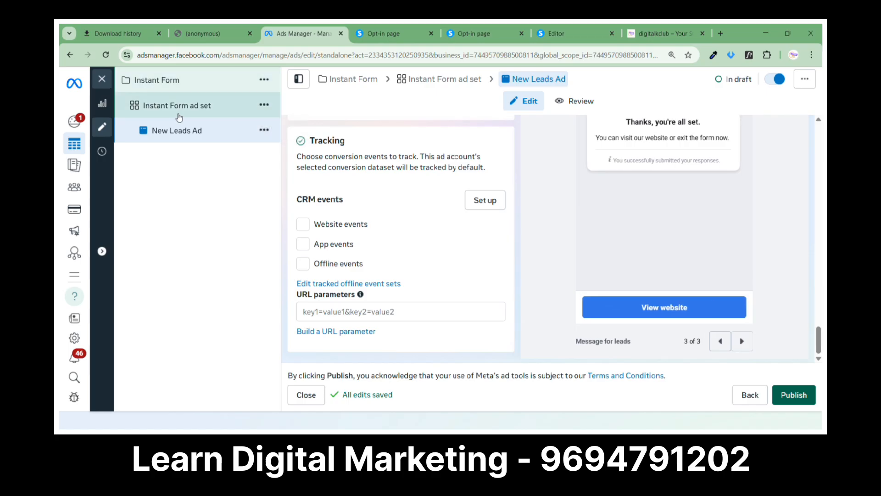
pyautogui.click(103, 78)
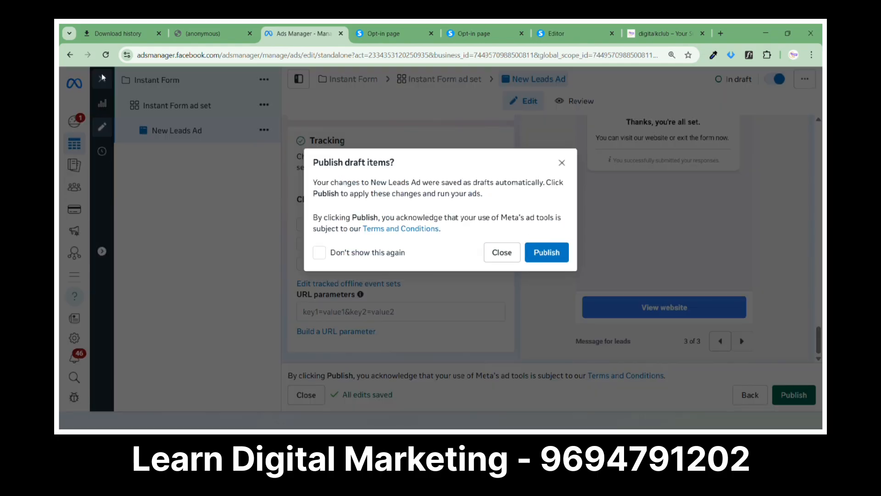
pyautogui.click(494, 250)
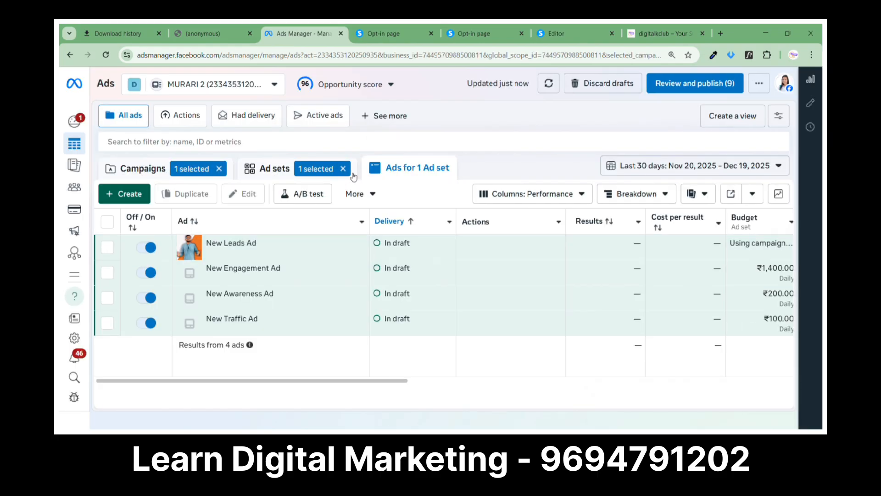
# Clear the ad set and campaign filters and switch to the Campaigns view.
pyautogui.click(342, 168)
pyautogui.click(219, 169)
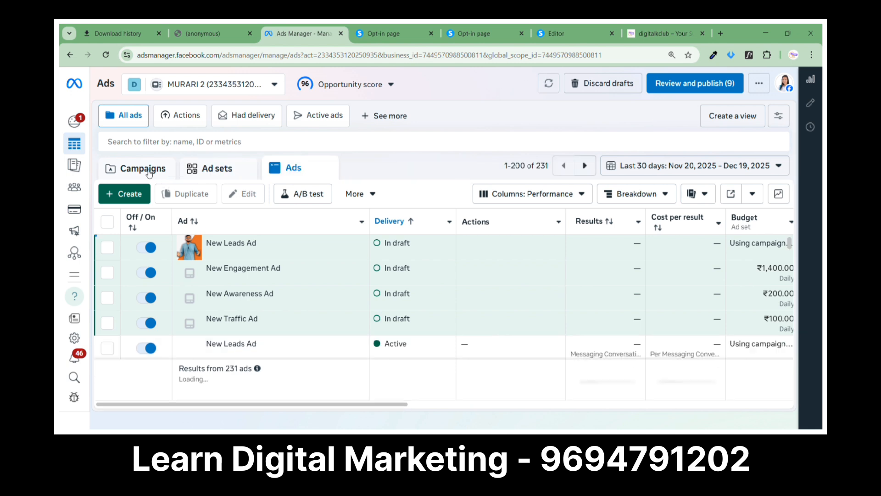
pyautogui.click(149, 172)
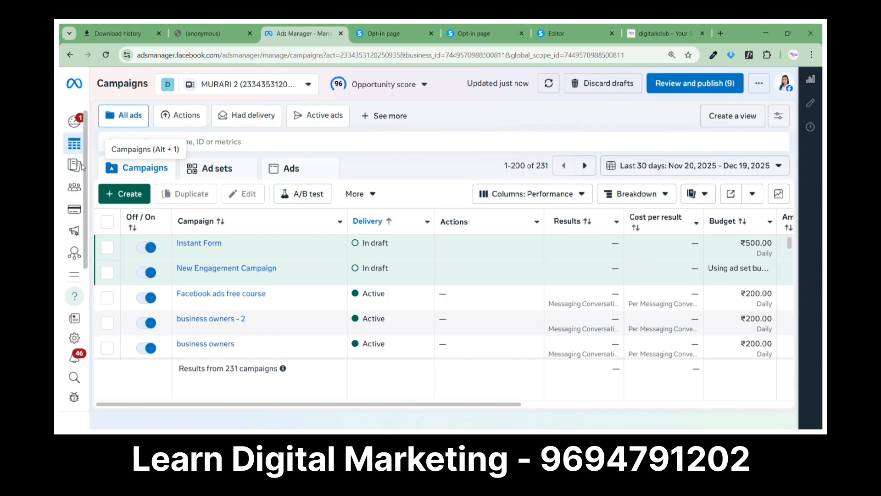
pyautogui.moveTo(78, 173)
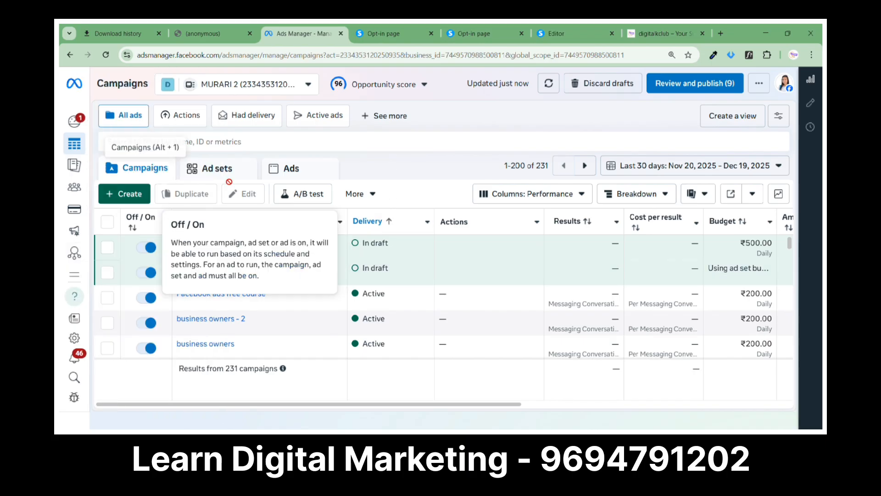
pyautogui.moveTo(70, 118)
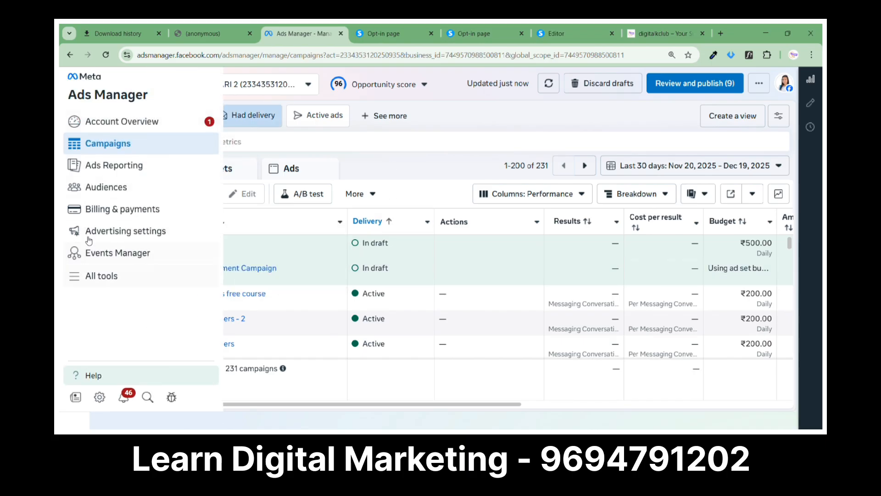
# Go from All tools to Instant Forms, confirming Leave This Page.
pyautogui.click(109, 279)
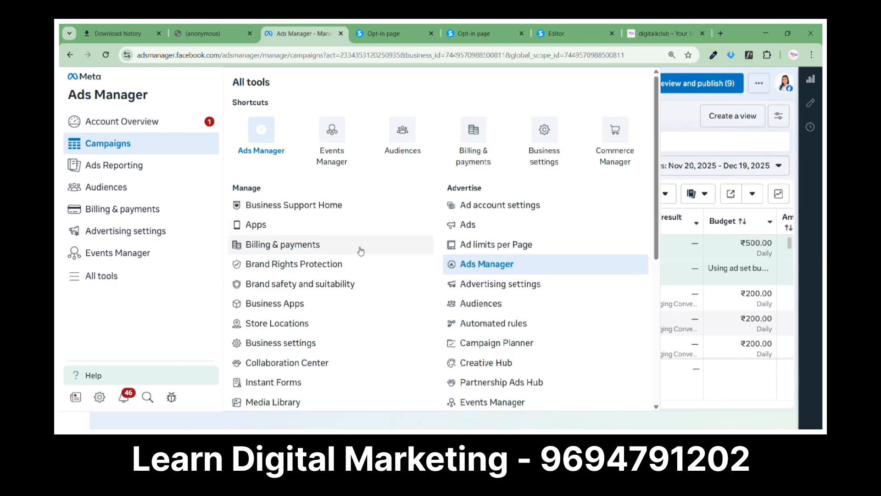
pyautogui.scroll(-3, 361, 251)
pyautogui.scroll(-2, 361, 251)
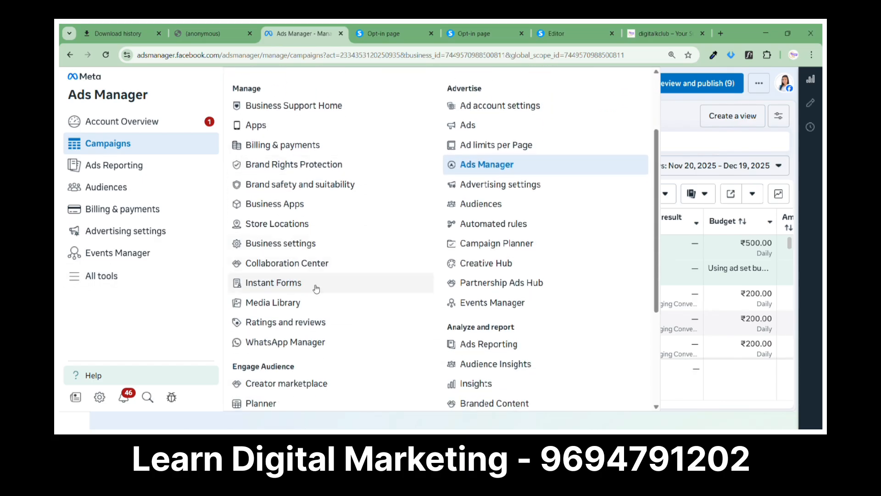
pyautogui.scroll(-3, 544, 174)
pyautogui.scroll(4, 285, 202)
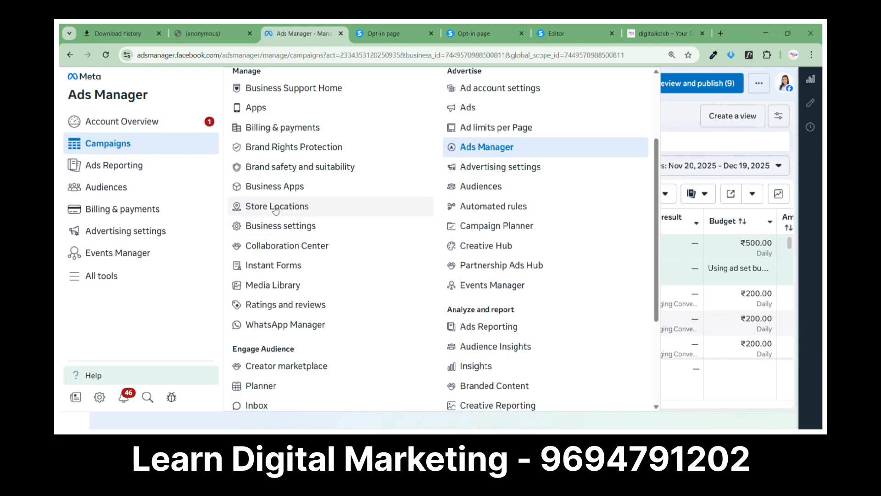
pyautogui.scroll(3, 291, 195)
pyautogui.scroll(-4, 290, 202)
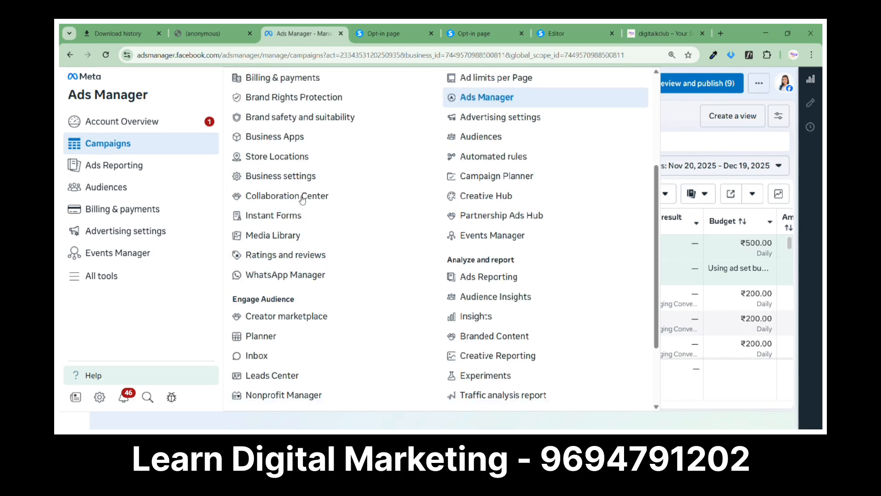
pyautogui.click(276, 217)
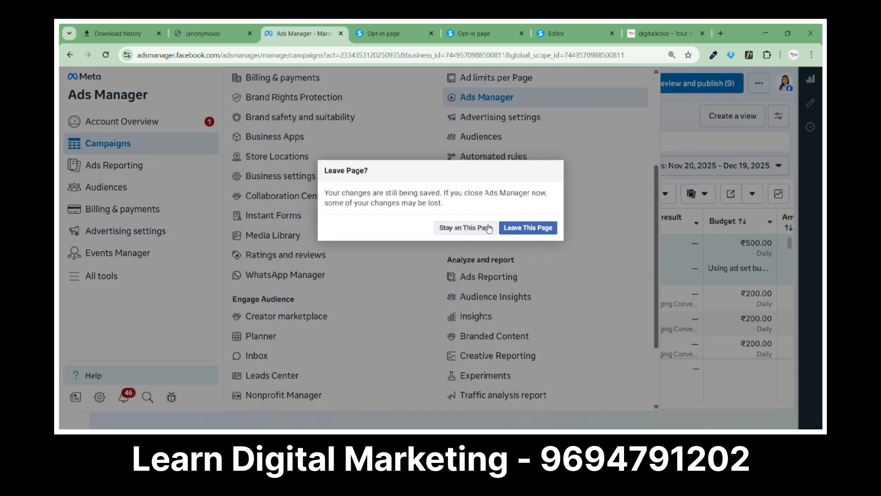
pyautogui.click(527, 229)
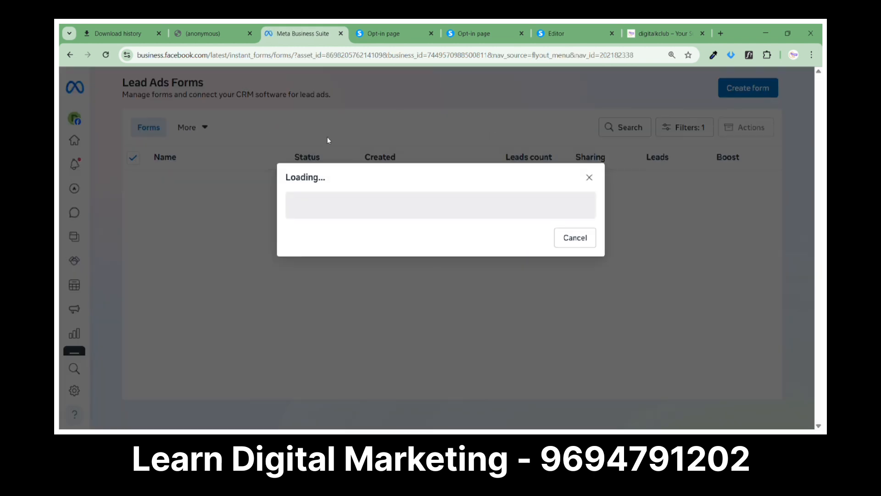
# Dismiss the Meta Verified promo, glance at Filters, and begin a new lead form.
pyautogui.click(555, 119)
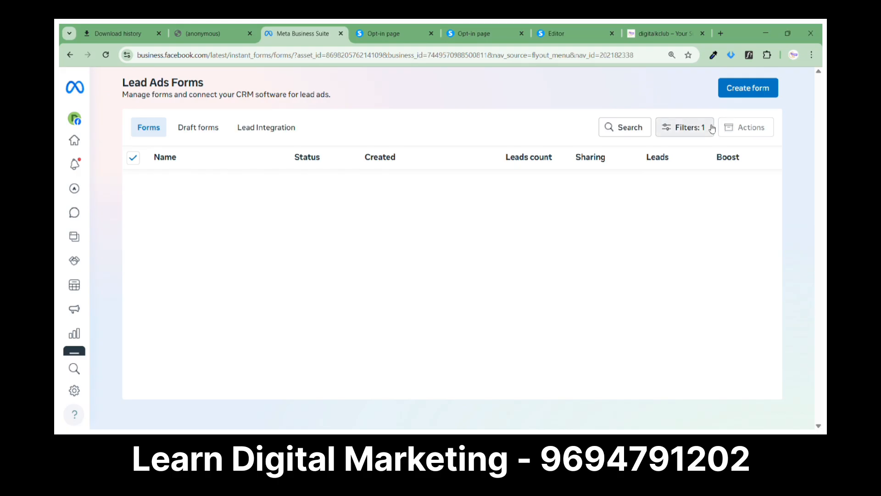
pyautogui.click(679, 128)
pyautogui.click(768, 123)
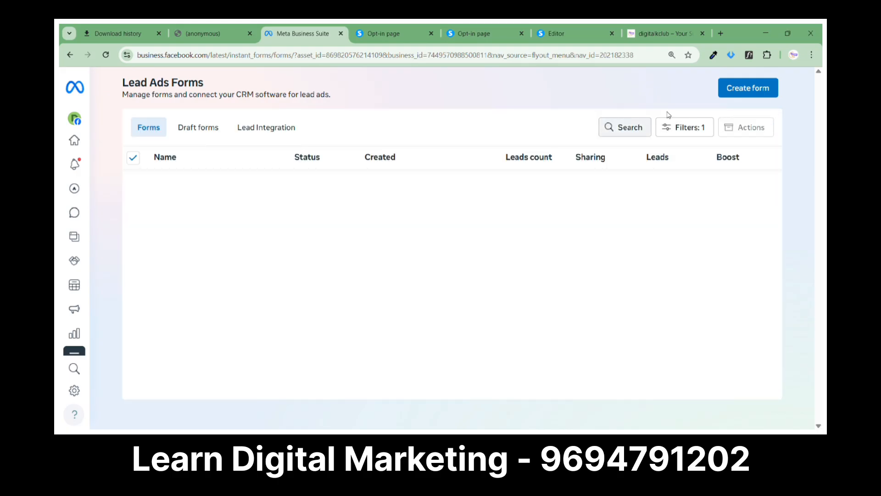
pyautogui.click(754, 90)
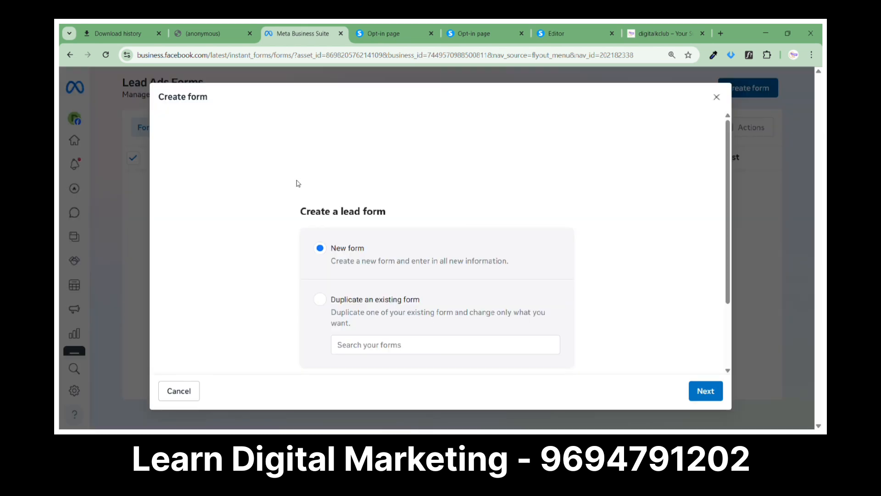
# Choose New form instead of duplicating one and continue to its setup.
pyautogui.scroll(-2, 382, 225)
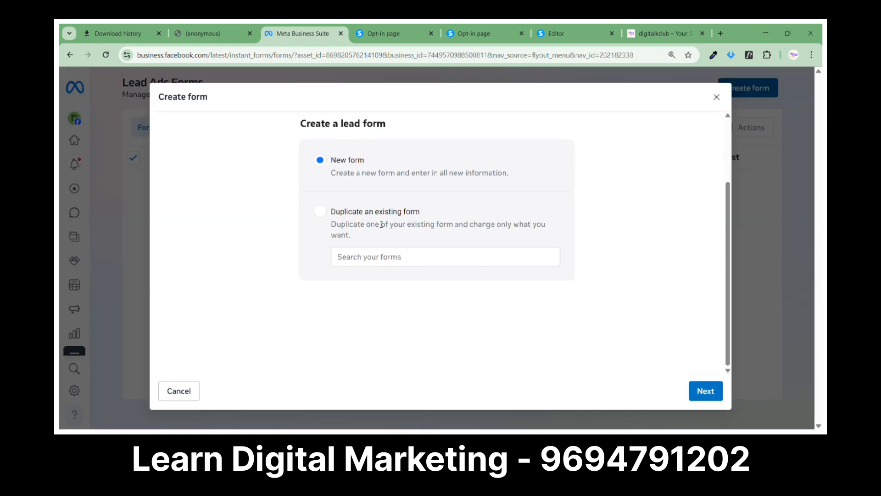
pyautogui.click(374, 262)
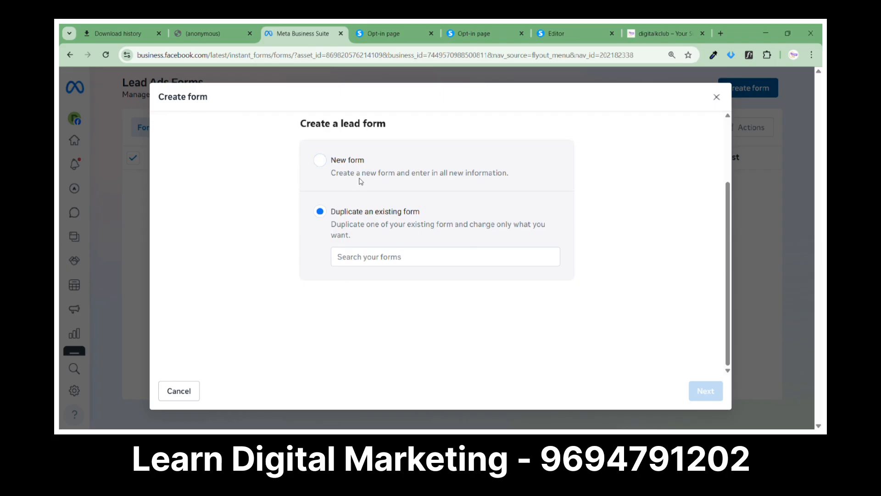
pyautogui.click(367, 163)
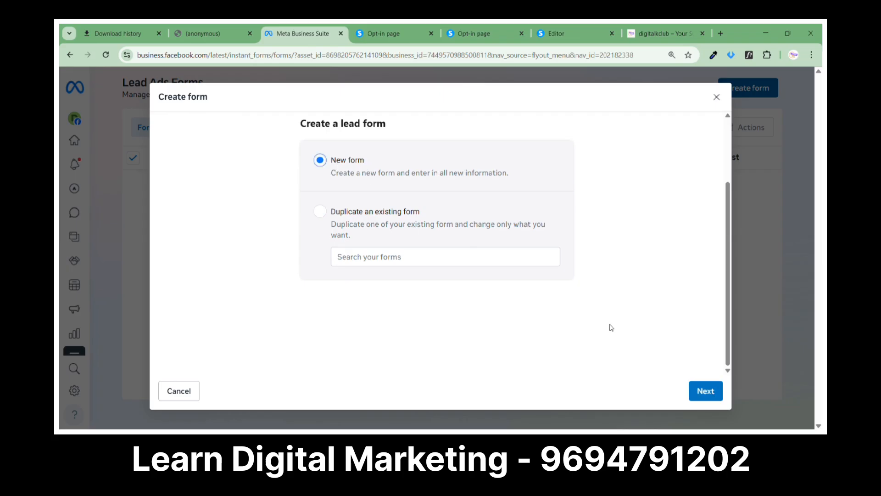
pyautogui.click(706, 391)
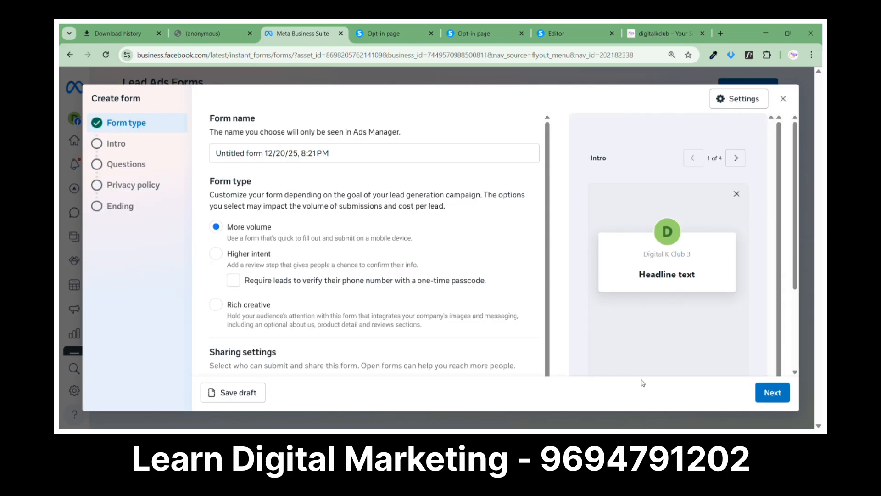
# Discard the unfinished form, then open and reload the Draft forms list.
pyautogui.scroll(-1, 389, 321)
pyautogui.click(783, 98)
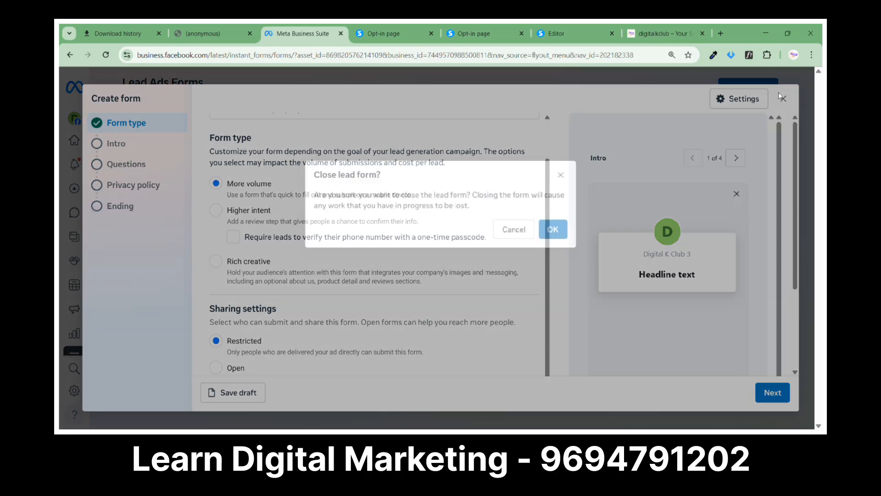
pyautogui.click(554, 229)
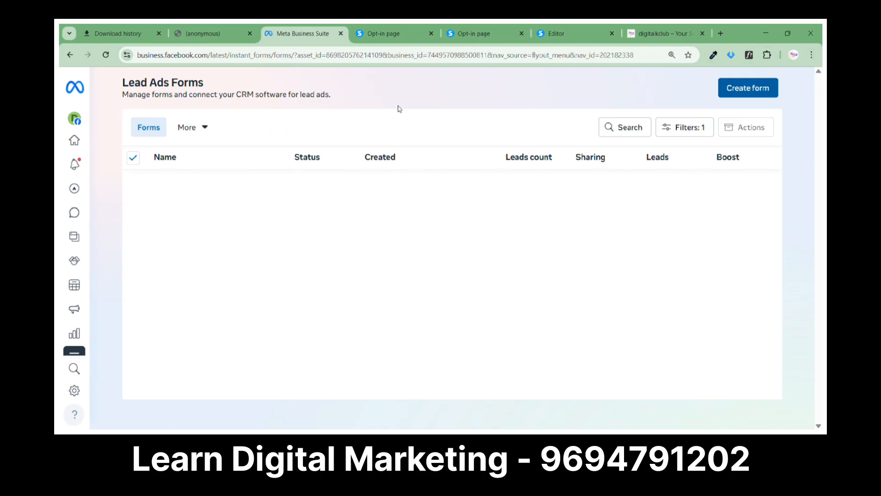
pyautogui.click(193, 129)
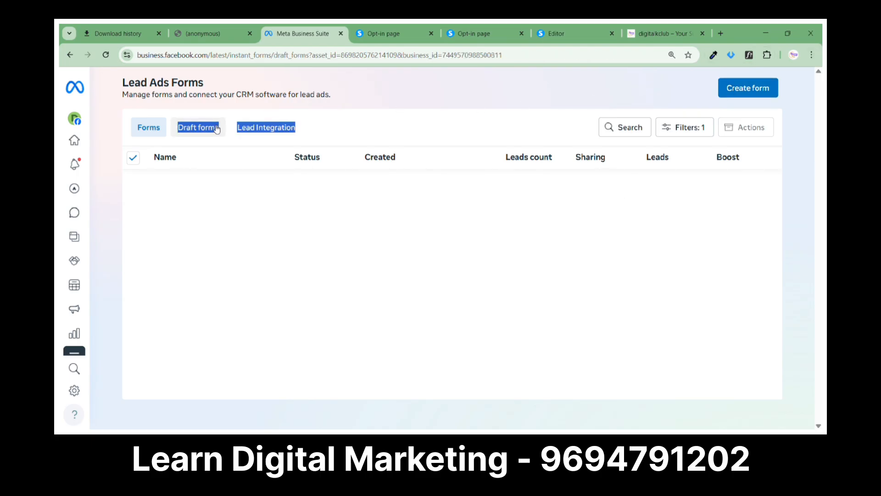
pyautogui.click(106, 55)
# Switch to the notes PDF and highlight the Live Ad Launch & Approval Process heading.
pyautogui.click(203, 35)
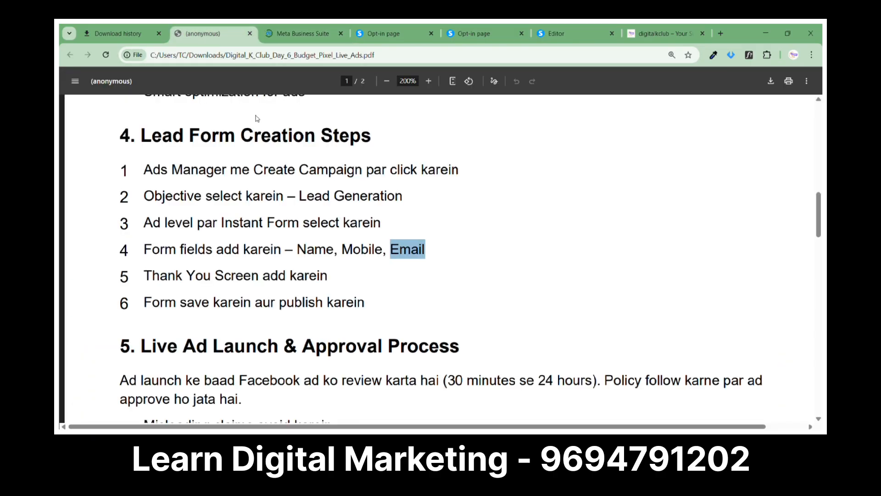
pyautogui.scroll(-4, 205, 131)
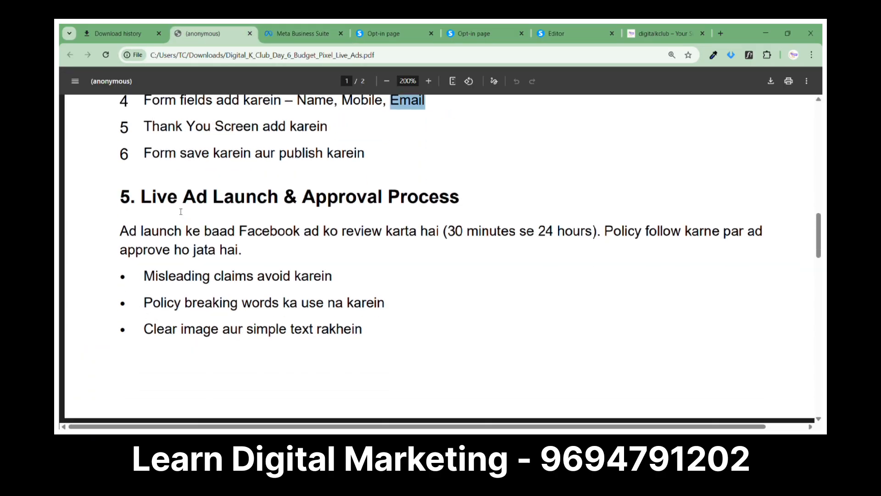
pyautogui.tripleClick(176, 198)
pyautogui.click(319, 208)
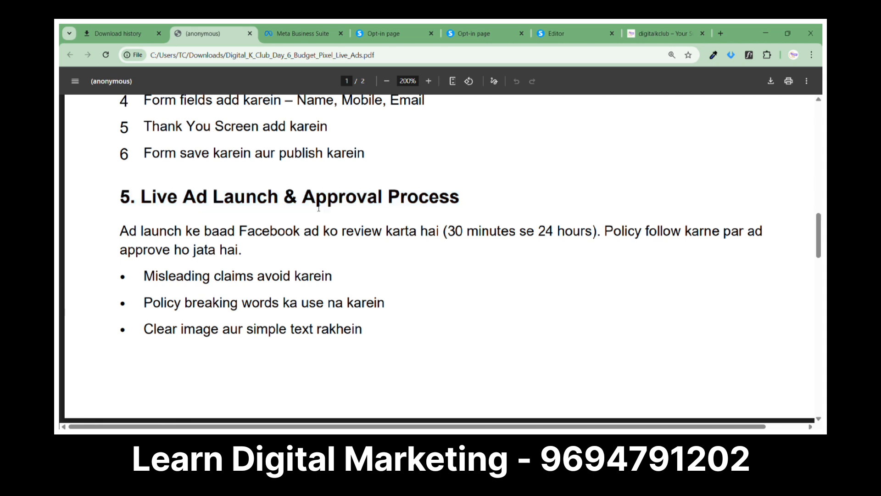
# Highlight the ad review line, pointing out the 30 minutes to 24 hours timing.
pyautogui.tripleClick(162, 231)
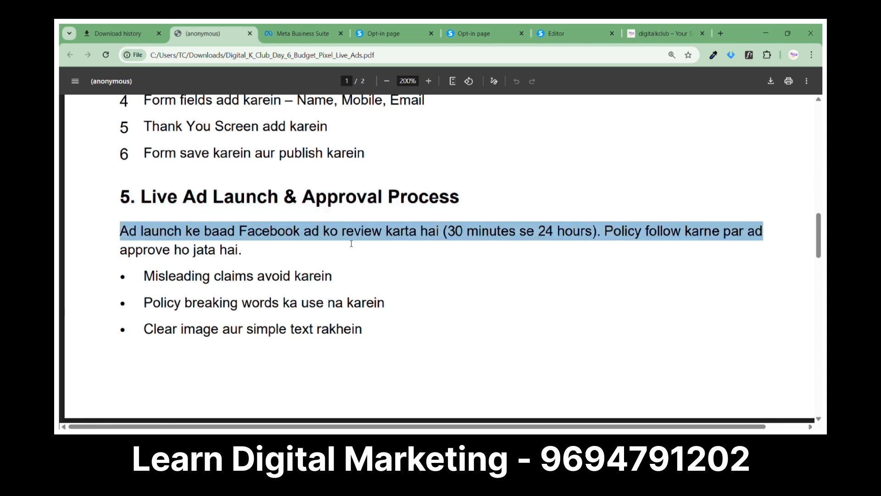
pyautogui.doubleClick(369, 235)
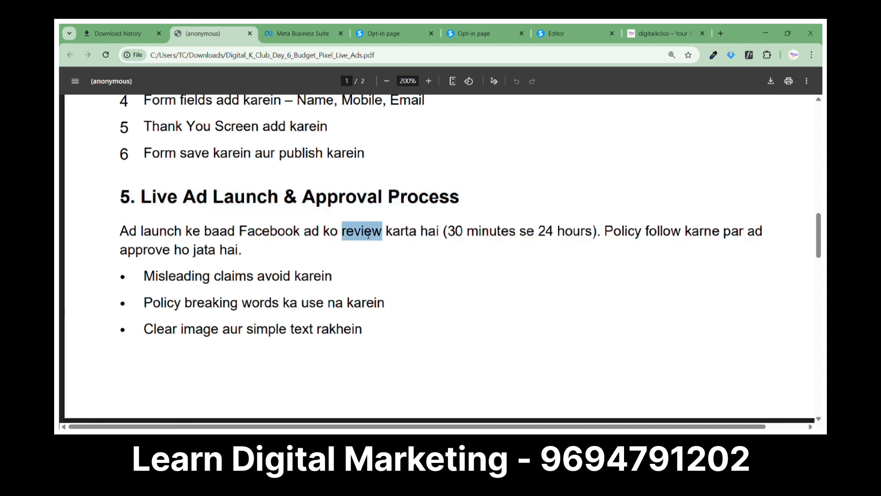
pyautogui.moveTo(447, 234); pyautogui.dragTo(450, 234)
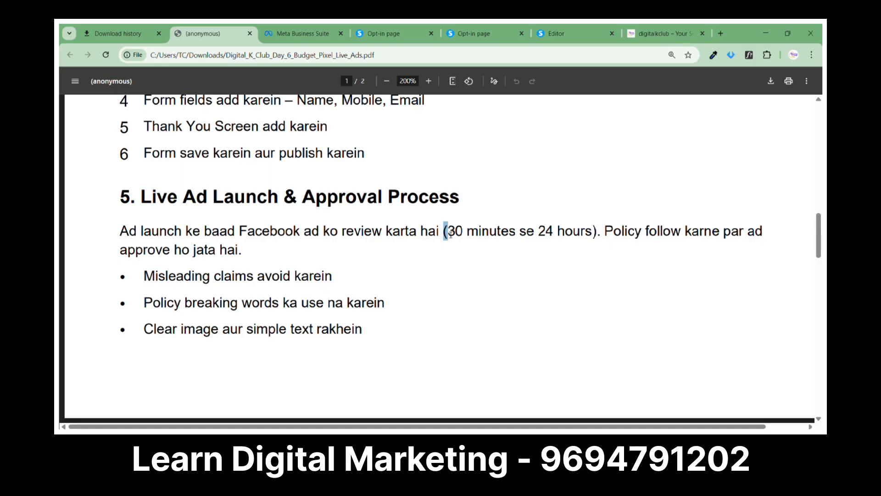
pyautogui.tripleClick(473, 235)
pyautogui.click(583, 248)
pyautogui.tripleClick(619, 239)
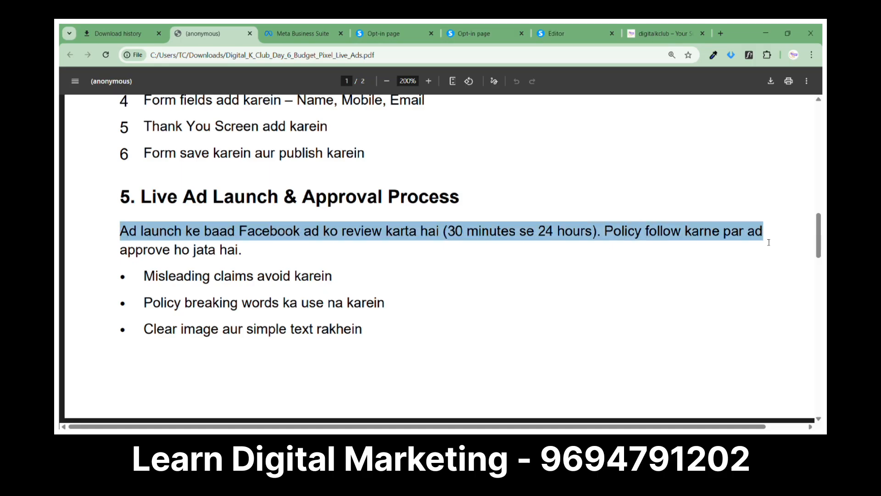